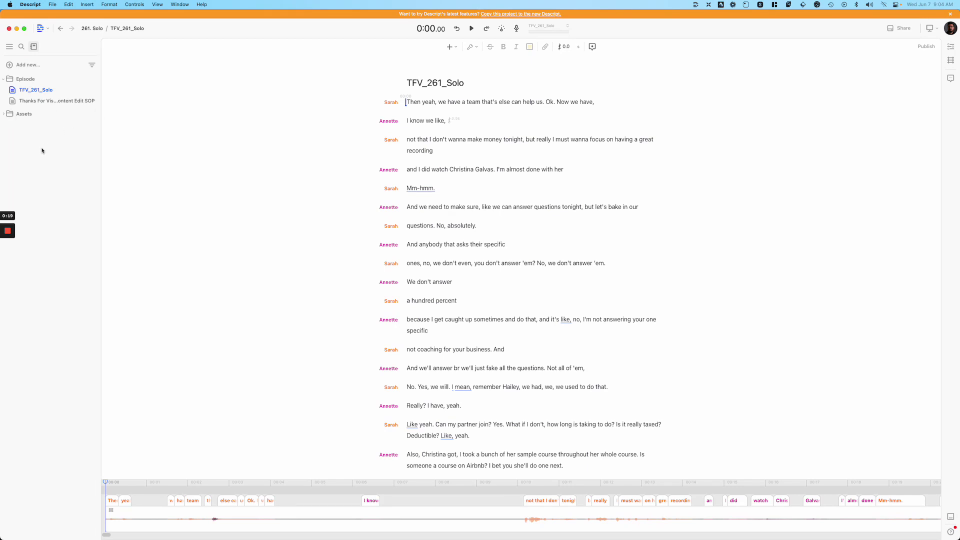
Step: Look through the Assets folder's Project Files and Sequences contents, then collapse the folder
{"action": "left_click", "coordinate": [51, 116]}
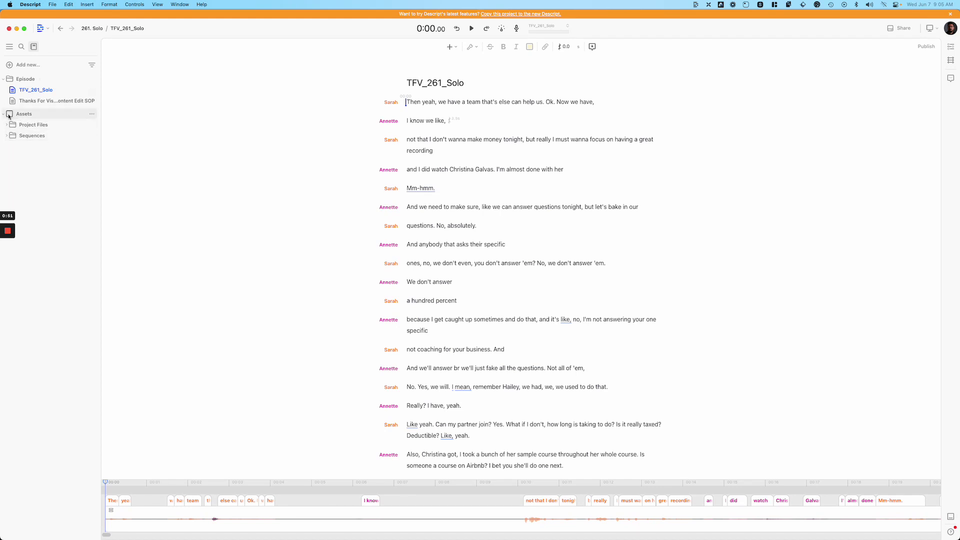
{"action": "left_click", "coordinate": [55, 136]}
{"action": "left_click", "coordinate": [52, 125]}
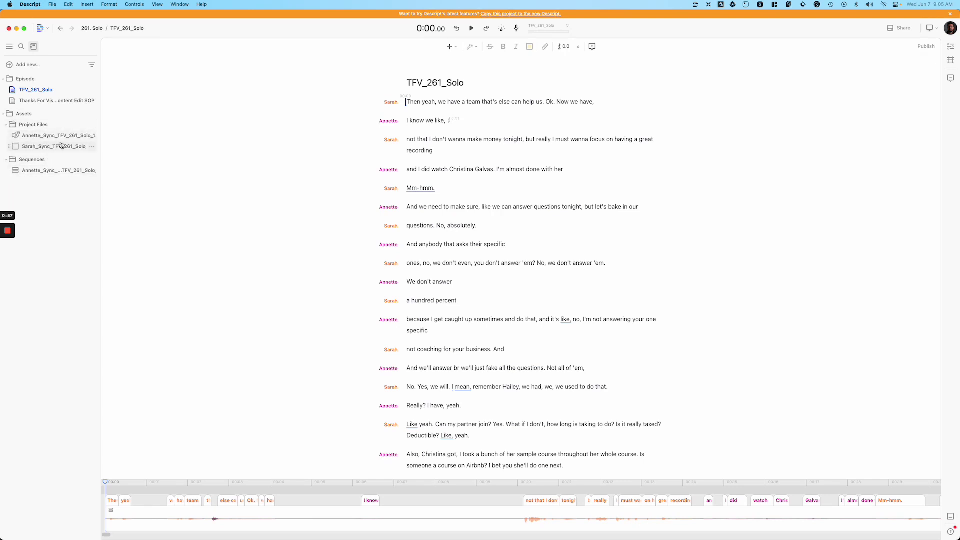
{"action": "left_click", "coordinate": [42, 115]}
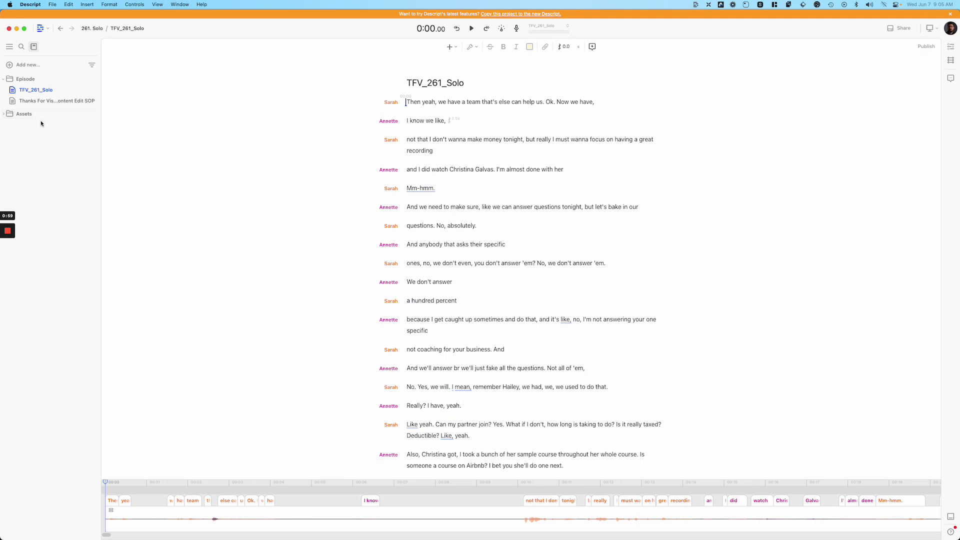
{"action": "left_click", "coordinate": [42, 115]}
{"action": "left_click", "coordinate": [41, 116]}
Step: Place the playhead after the opening word "Then" and enlarge the timeline to show a taller waveform
{"action": "left_click", "coordinate": [423, 104]}
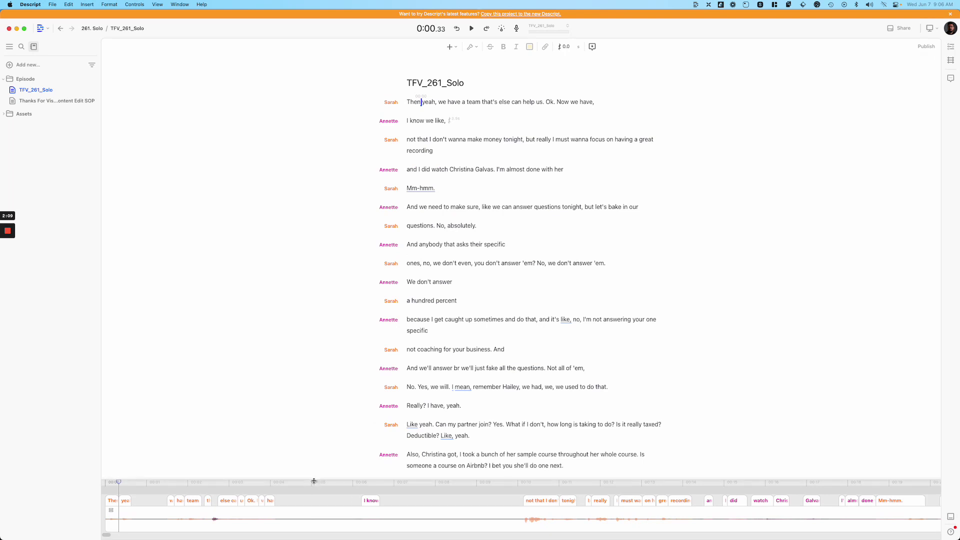
{"action": "left_click_drag", "start_coordinate": [314, 481], "coordinate": [321, 359]}
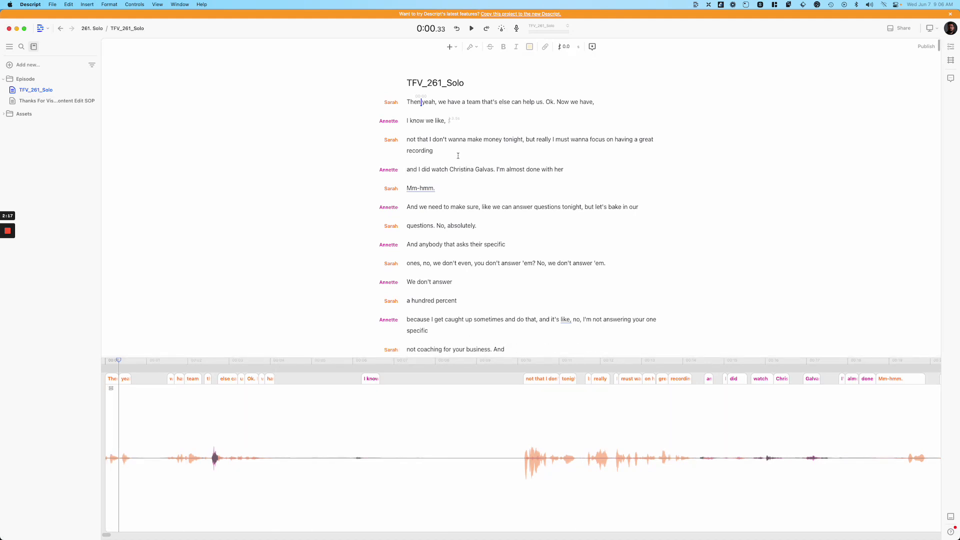
{"action": "scroll", "coordinate": [526, 454], "scroll_direction": "down", "scroll_amount": 3}
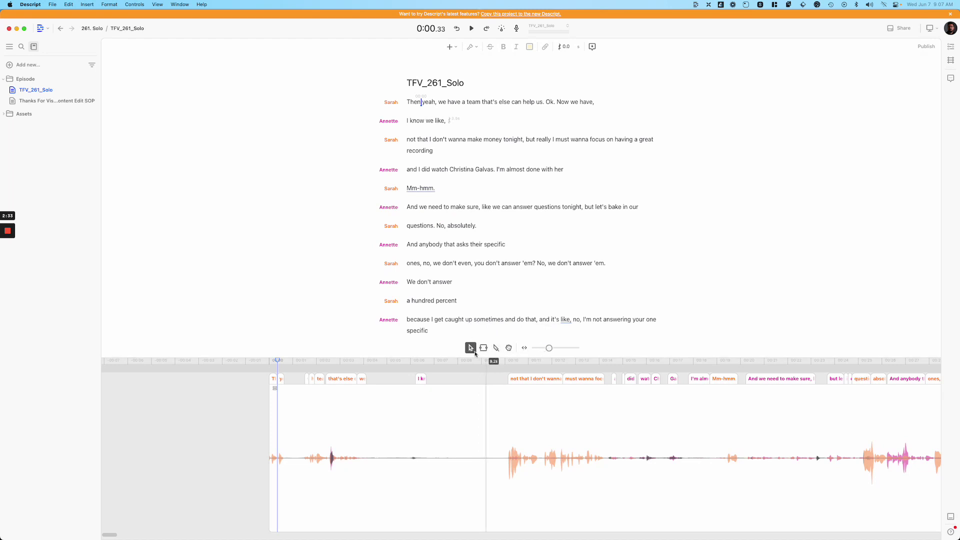
Step: Select the audio clip, then mark a range of about 2.1 seconds reaching into the words "not that I don't"
{"action": "left_click", "coordinate": [495, 398]}
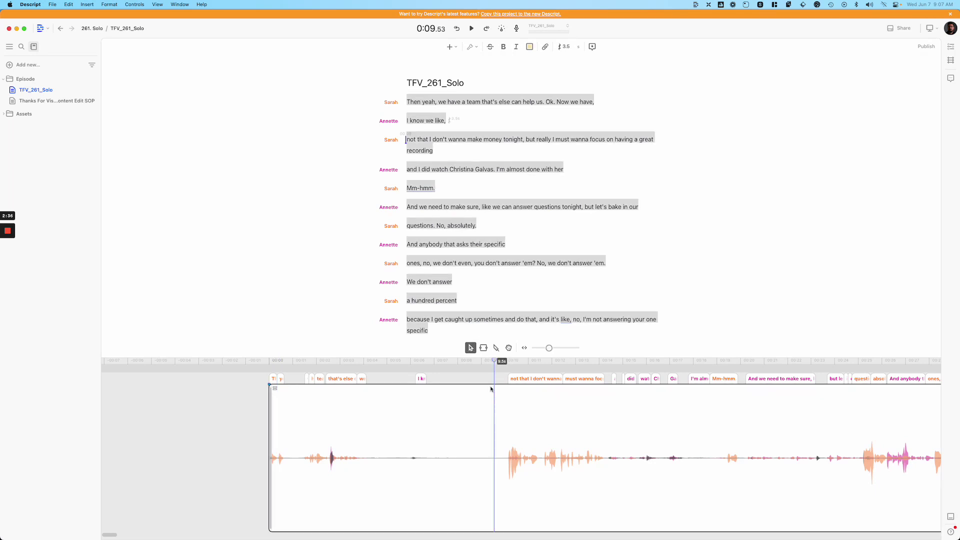
{"action": "left_click", "coordinate": [484, 348]}
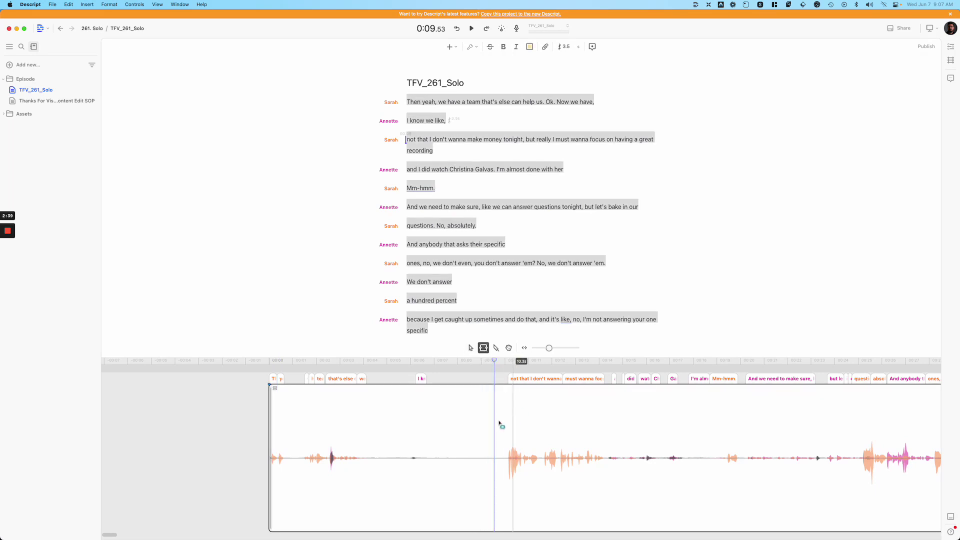
{"action": "left_click_drag", "start_coordinate": [499, 424], "coordinate": [517, 426]}
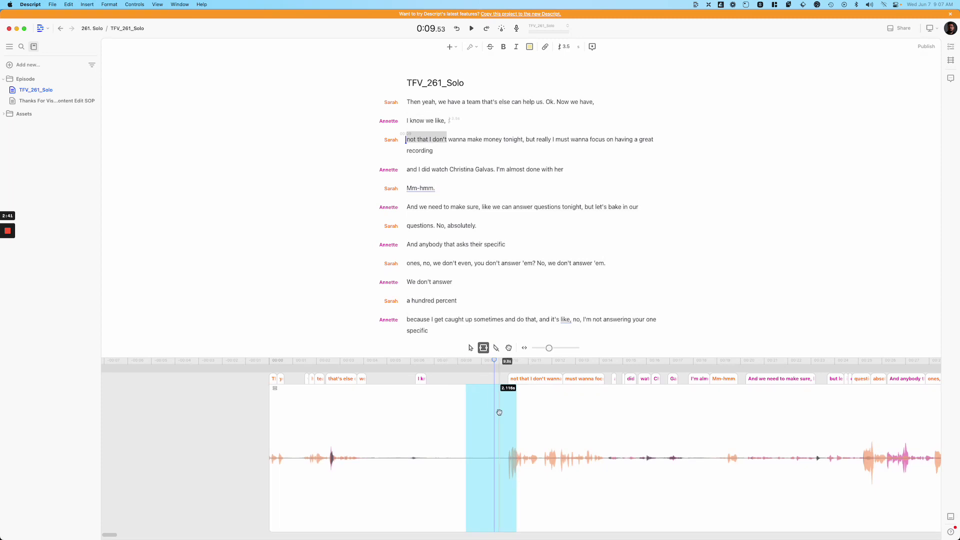
Step: Try splitting the clip at about 7 seconds with the Blade tool, undo the split and return to the Select tool
{"action": "left_click", "coordinate": [496, 348]}
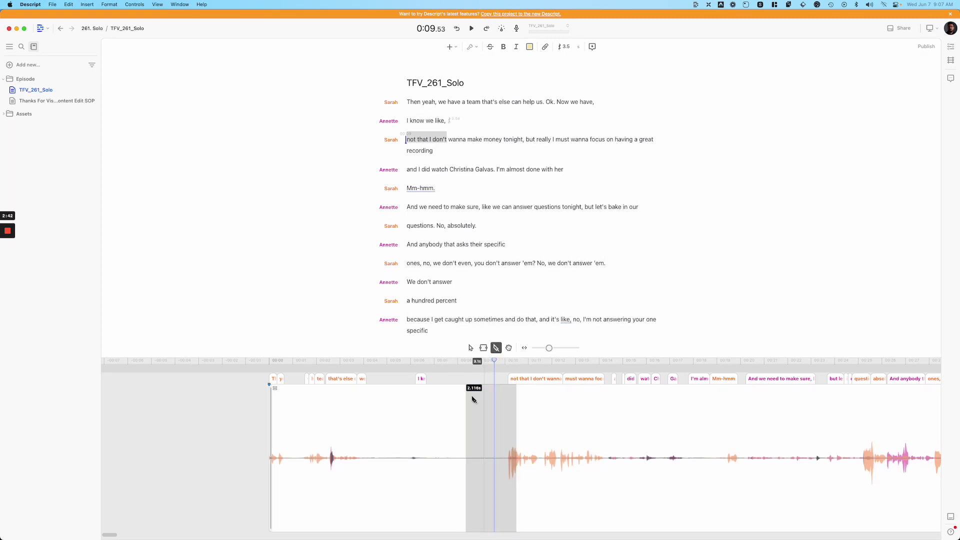
{"action": "left_click", "coordinate": [439, 427]}
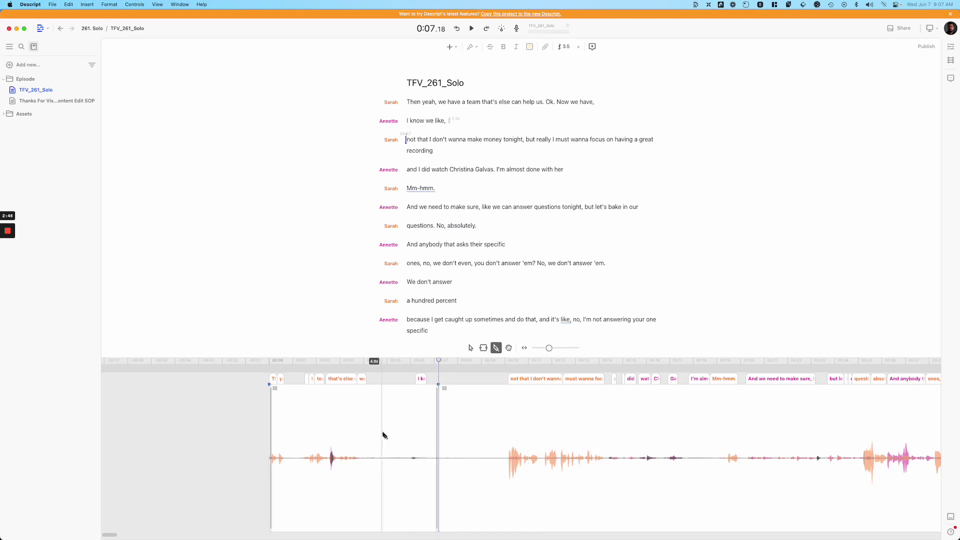
{"action": "left_click", "coordinate": [508, 402]}
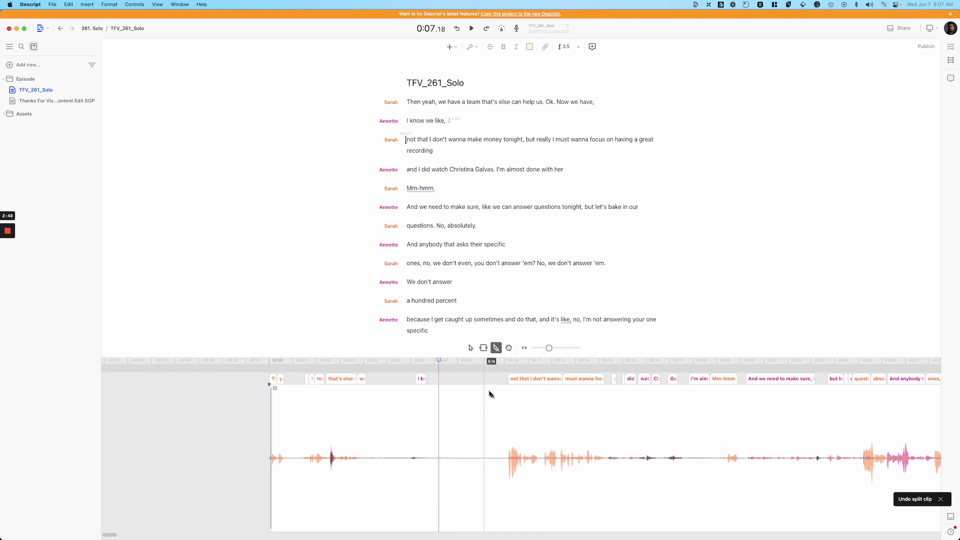
{"action": "left_click", "coordinate": [509, 348]}
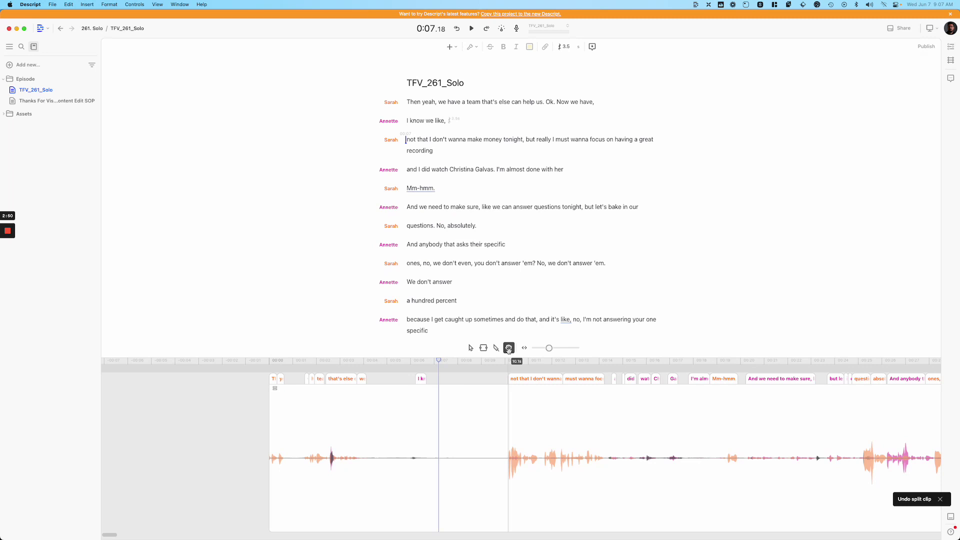
{"action": "left_click", "coordinate": [471, 348]}
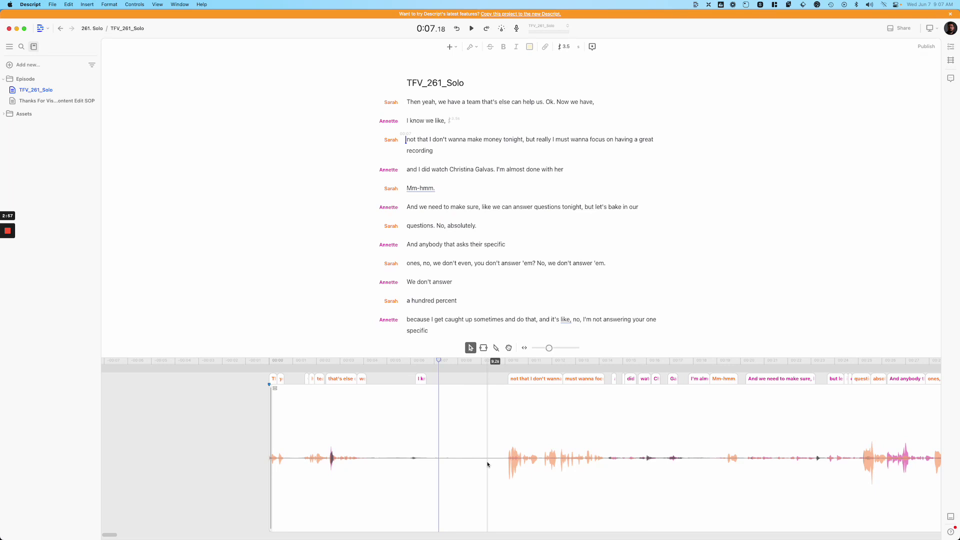
Step: Examine the waveform at several timeline zoom levels, comparing the quiet pre-show chatter with the louder continuous conversation
{"action": "scroll", "coordinate": [488, 464], "scroll_direction": "down", "scroll_amount": 10}
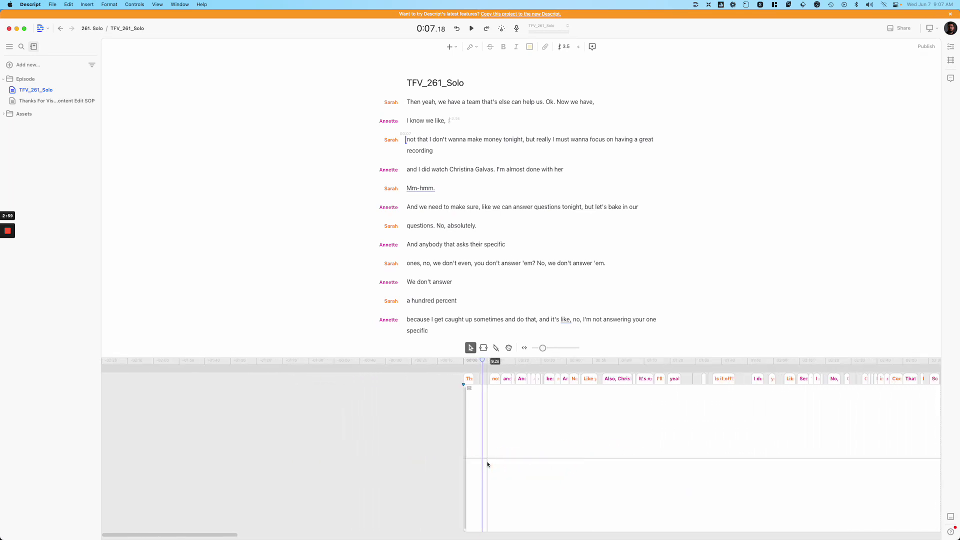
{"action": "scroll", "coordinate": [488, 464], "scroll_direction": "right", "scroll_amount": 5}
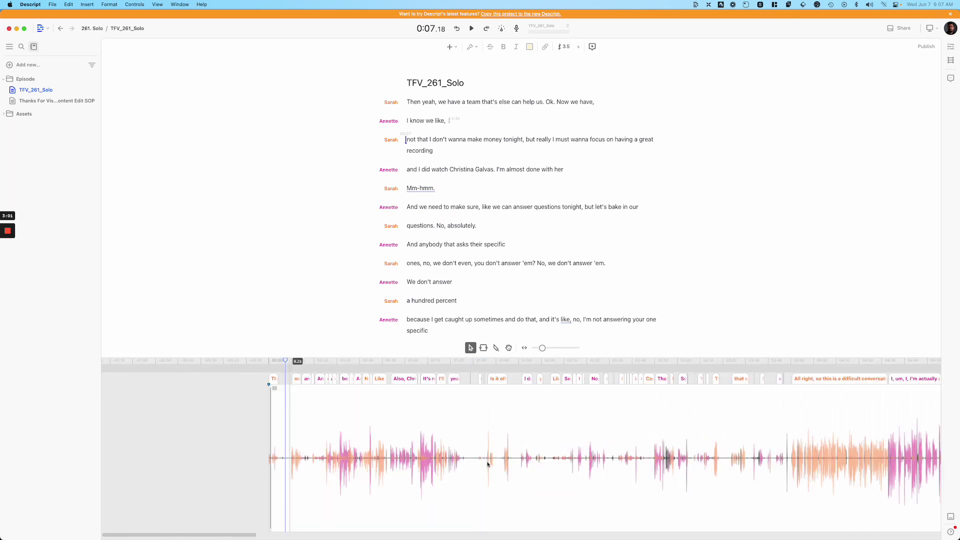
{"action": "scroll", "coordinate": [488, 465], "scroll_direction": "down", "scroll_amount": 5}
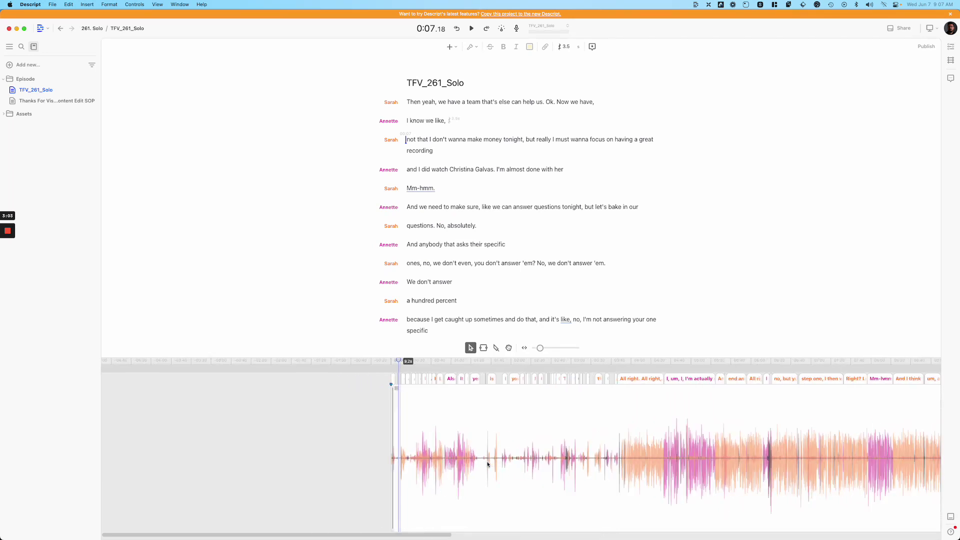
{"action": "scroll", "coordinate": [488, 464], "scroll_direction": "up", "scroll_amount": 10}
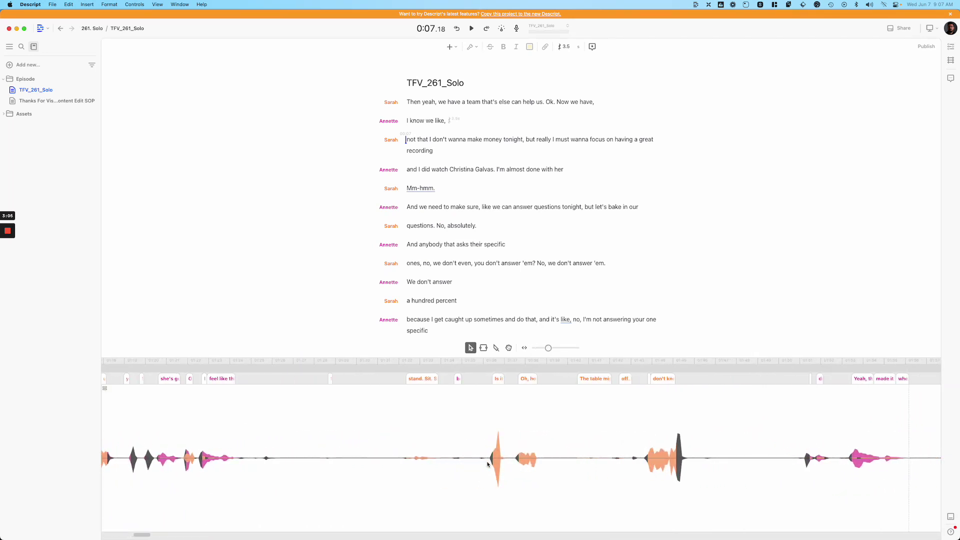
{"action": "scroll", "coordinate": [487, 464], "scroll_direction": "down", "scroll_amount": 5}
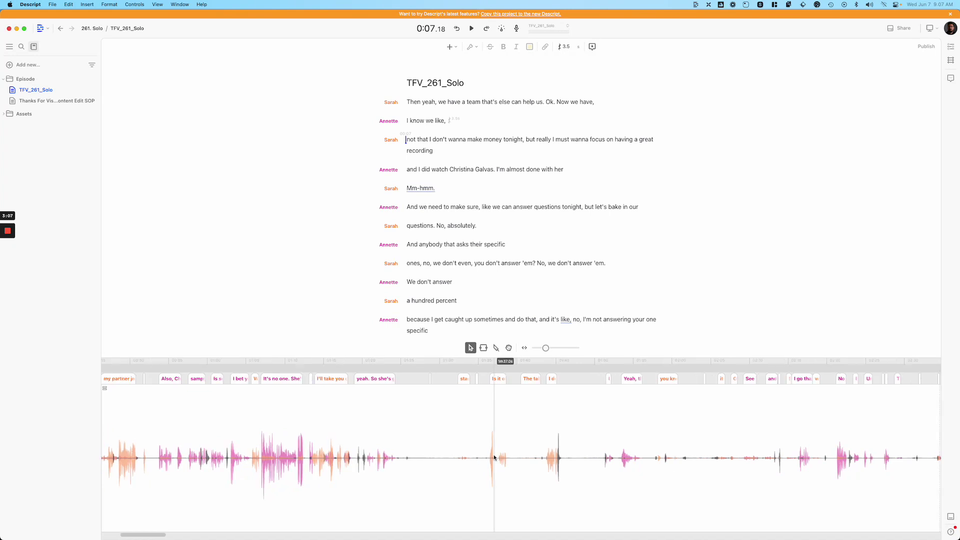
{"action": "scroll", "coordinate": [494, 457], "scroll_direction": "down", "scroll_amount": 2}
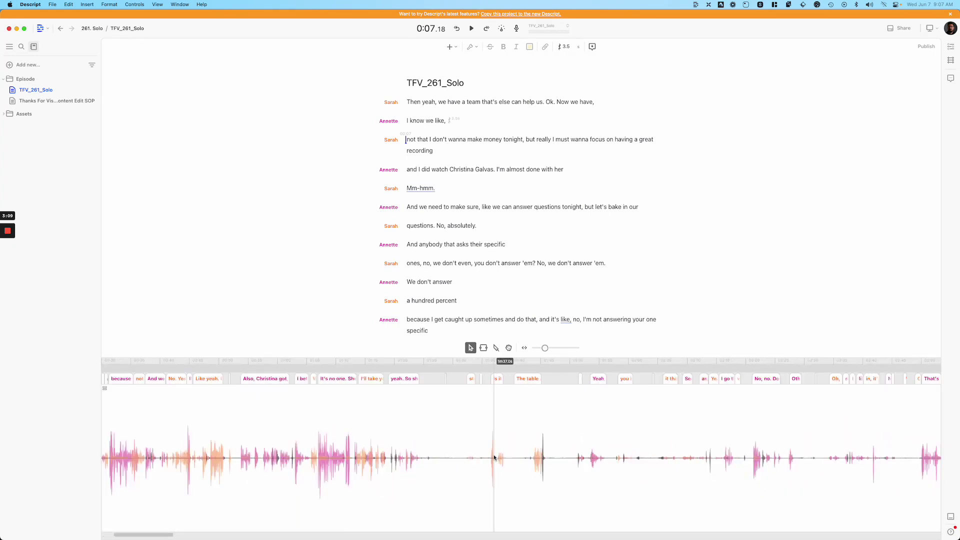
{"action": "scroll", "coordinate": [495, 457], "scroll_direction": "down", "scroll_amount": 2}
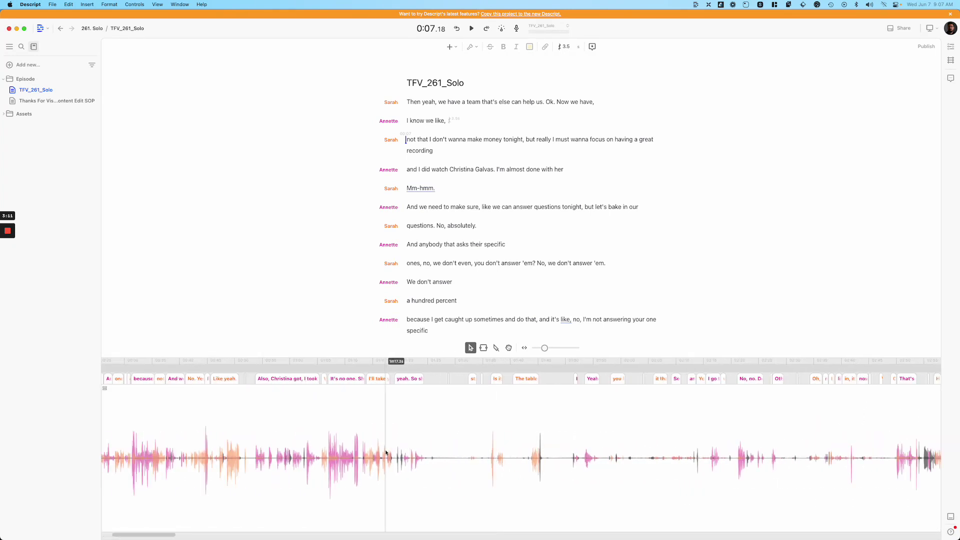
{"action": "scroll", "coordinate": [386, 453], "scroll_direction": "down", "scroll_amount": 3}
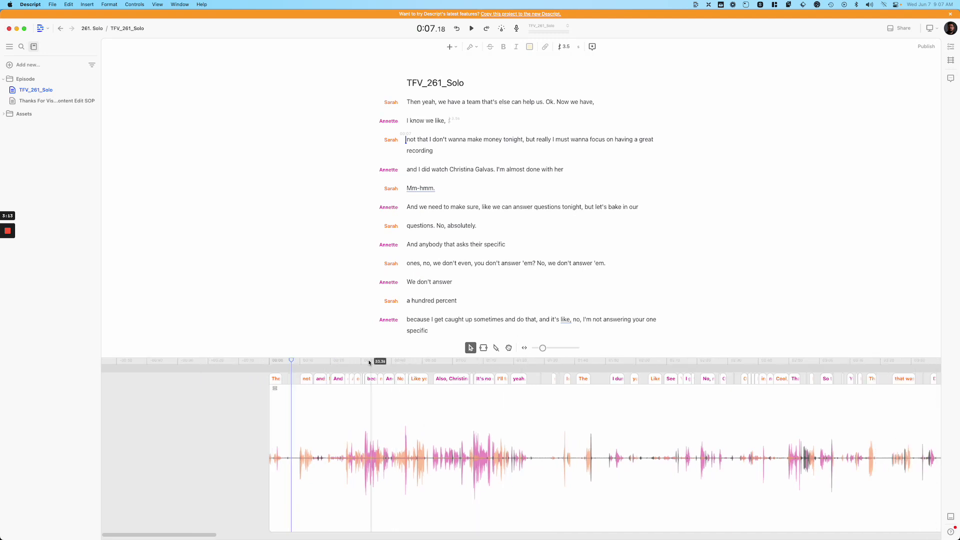
{"action": "mouse_move", "coordinate": [543, 348]}
{"action": "left_mouse_down"}
{"action": "mouse_move", "coordinate": [560, 350]}
{"action": "mouse_move", "coordinate": [547, 349]}
{"action": "left_mouse_up"}
{"action": "scroll", "coordinate": [257, 446], "scroll_direction": "left", "scroll_amount": 5}
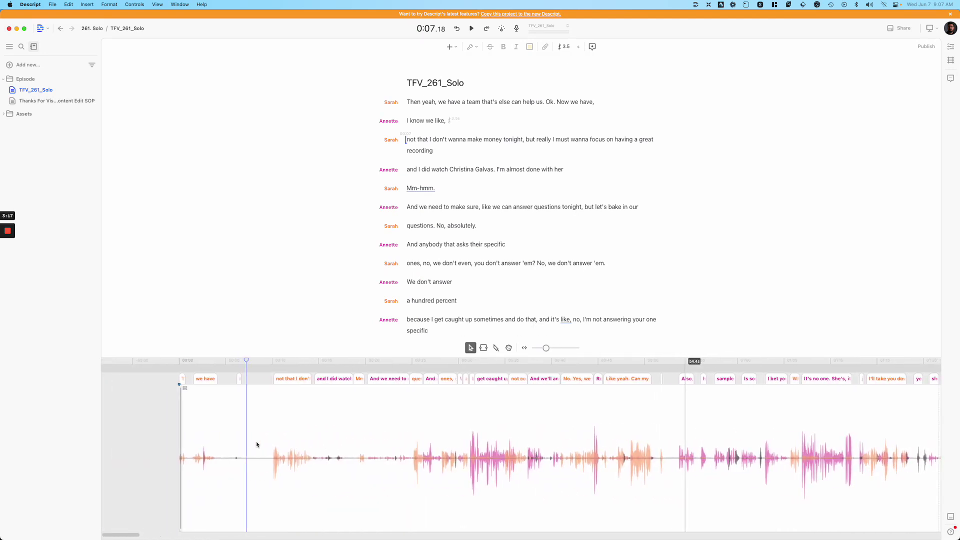
Step: Move the playhead to the start of the recording, then to just before the word "absolutely" in the transcript
{"action": "left_click", "coordinate": [182, 431]}
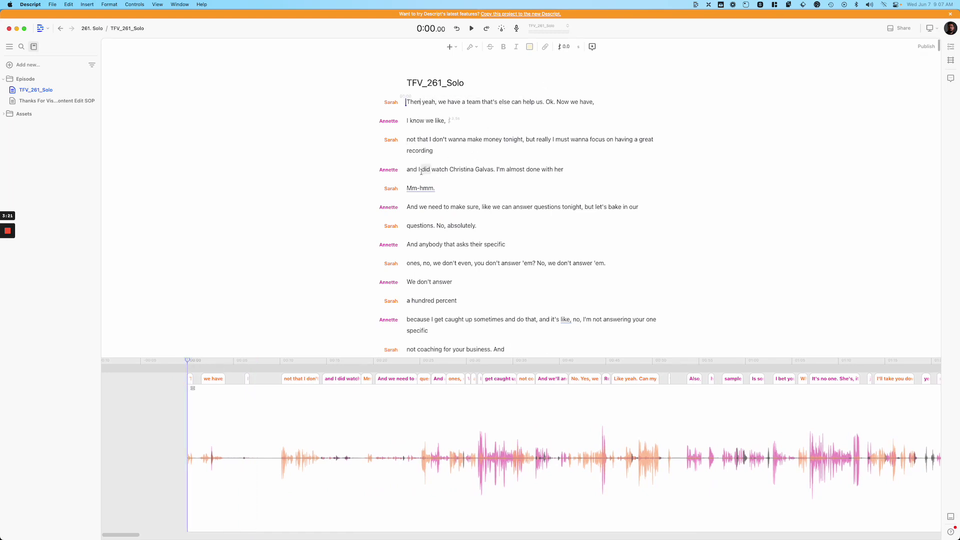
{"action": "left_click", "coordinate": [447, 226]}
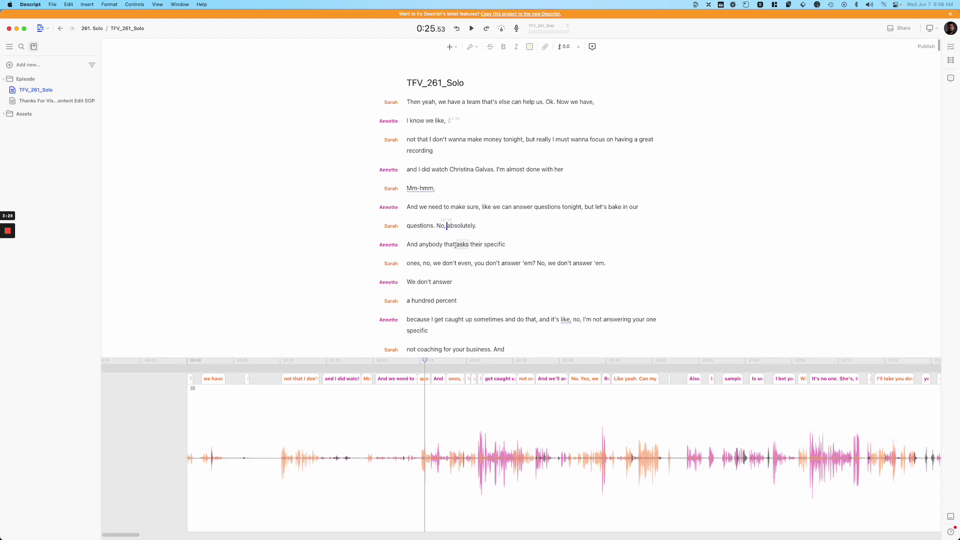
Step: Examine the waveform around the jump from quiet chatter to continuous conversation to pinpoint where the actual episode starts
{"action": "scroll", "coordinate": [387, 458], "scroll_direction": "down", "scroll_amount": 5}
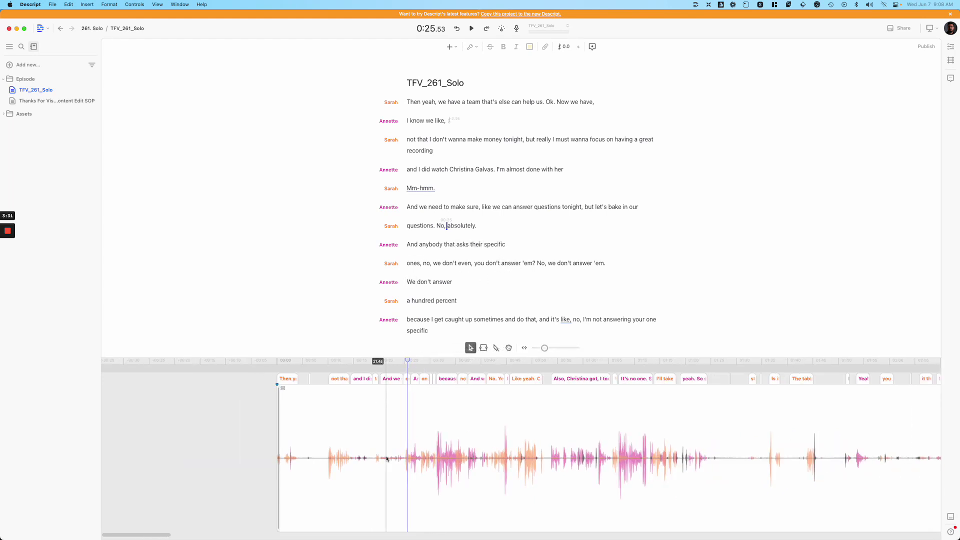
{"action": "scroll", "coordinate": [321, 454], "scroll_direction": "down", "scroll_amount": 5}
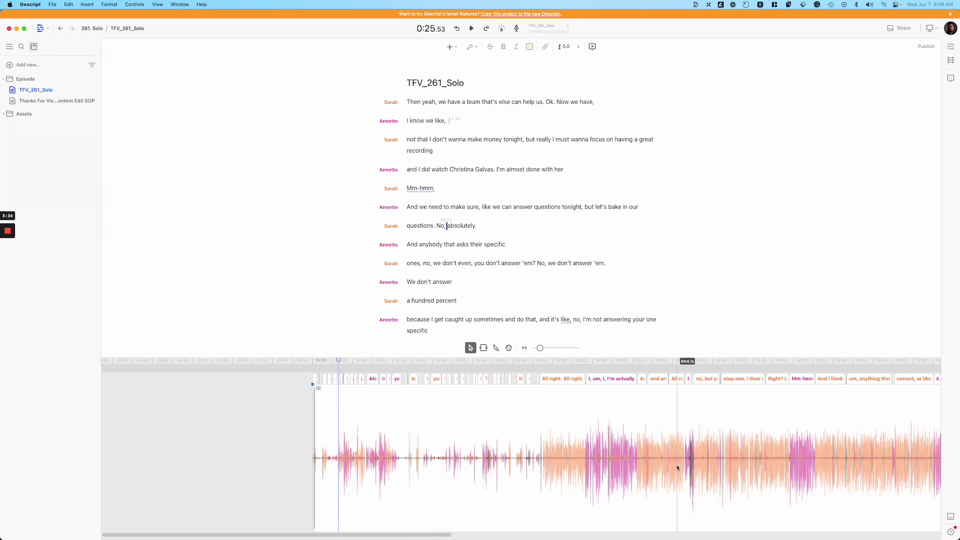
{"action": "scroll", "coordinate": [677, 464], "scroll_direction": "down", "scroll_amount": 1}
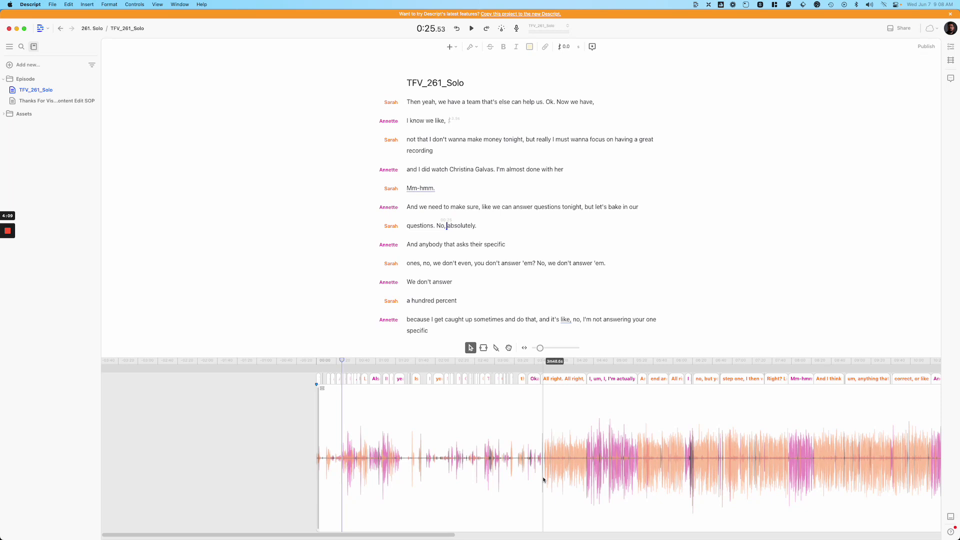
{"action": "scroll", "coordinate": [544, 480], "scroll_direction": "up", "scroll_amount": 2}
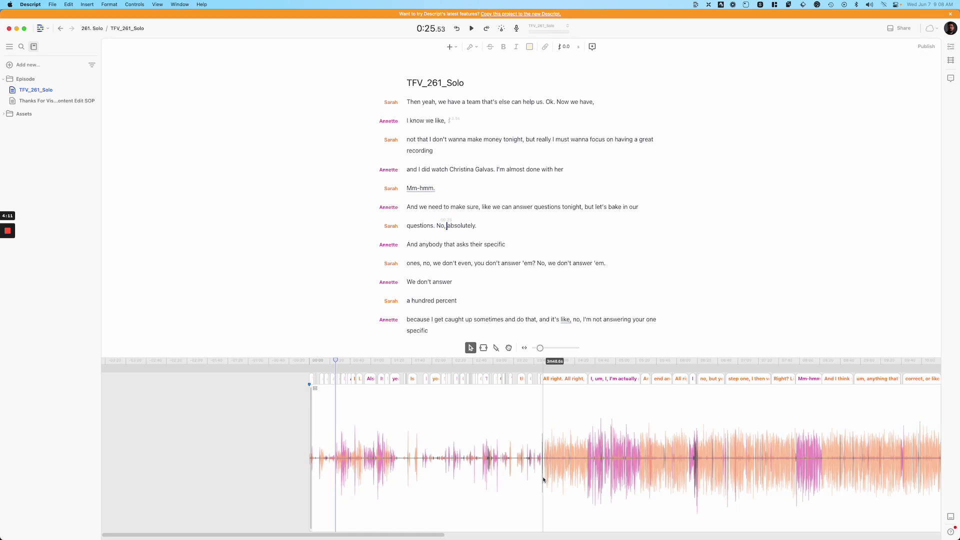
{"action": "scroll", "coordinate": [543, 480], "scroll_direction": "up", "scroll_amount": 2}
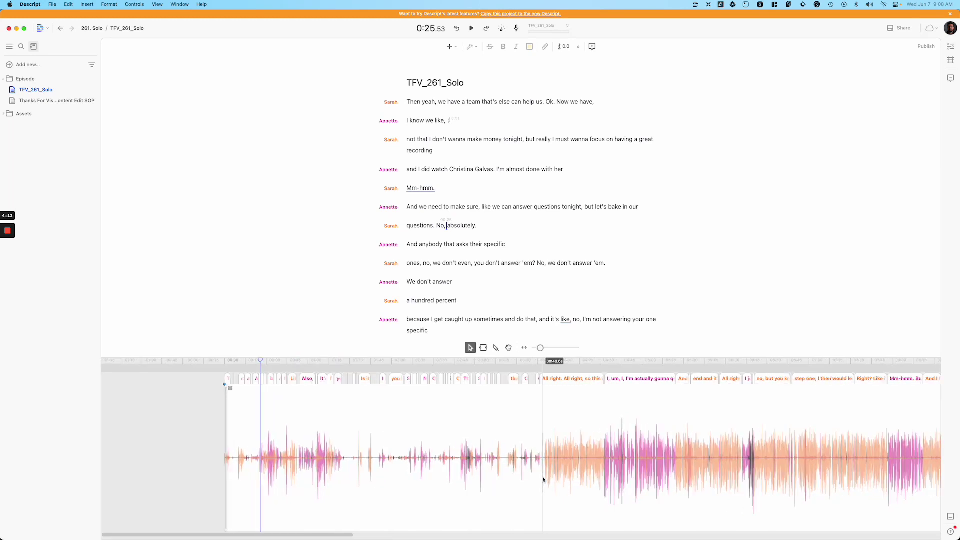
{"action": "scroll", "coordinate": [544, 479], "scroll_direction": "up", "scroll_amount": 6}
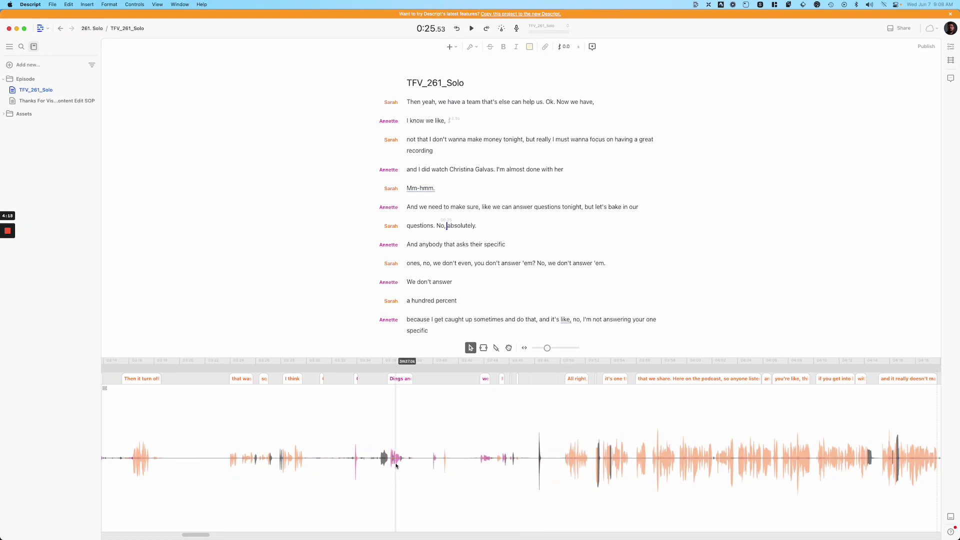
{"action": "scroll", "coordinate": [396, 466], "scroll_direction": "down", "scroll_amount": 3}
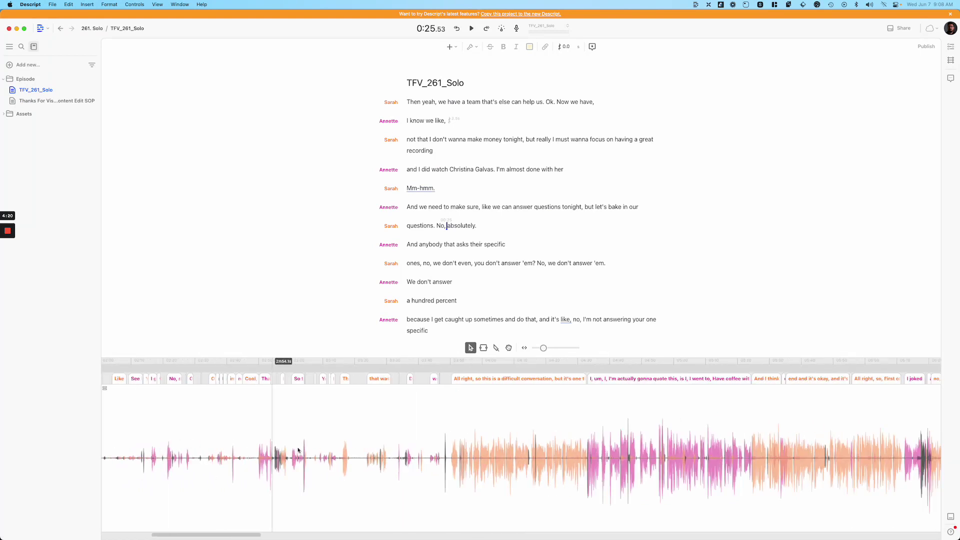
{"action": "scroll", "coordinate": [463, 466], "scroll_direction": "up", "scroll_amount": 2}
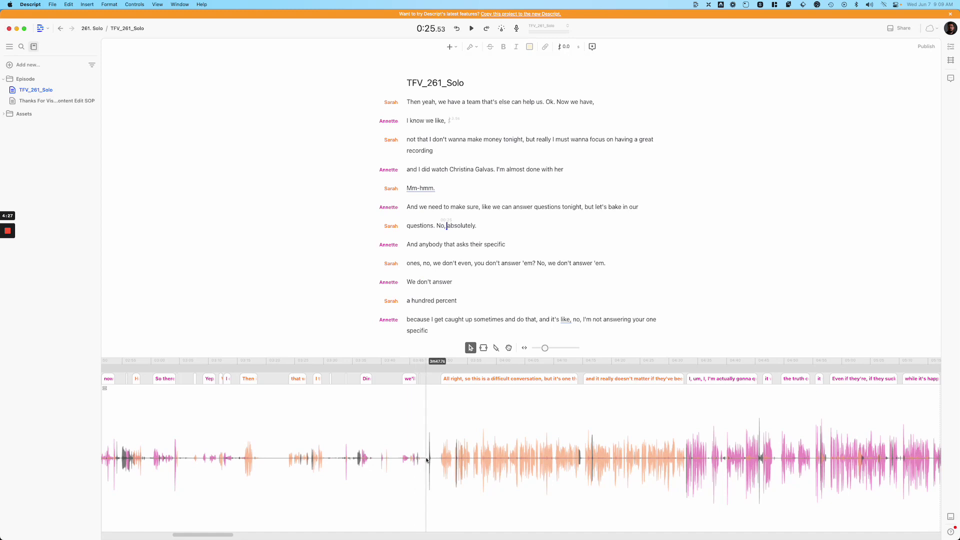
Step: Split the clip with the Blade tool at about 3:50, just before "All right, so this is a difficult conversation", and return to the Select tool
{"action": "scroll", "coordinate": [427, 460], "scroll_direction": "up", "scroll_amount": 2}
{"action": "scroll", "coordinate": [427, 461], "scroll_direction": "down", "scroll_amount": 1}
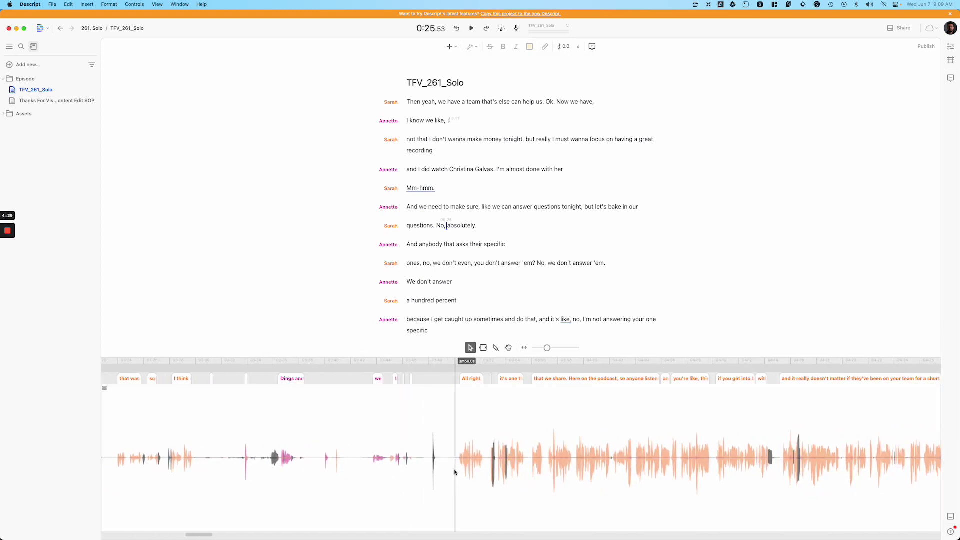
{"action": "key", "text": "c"}
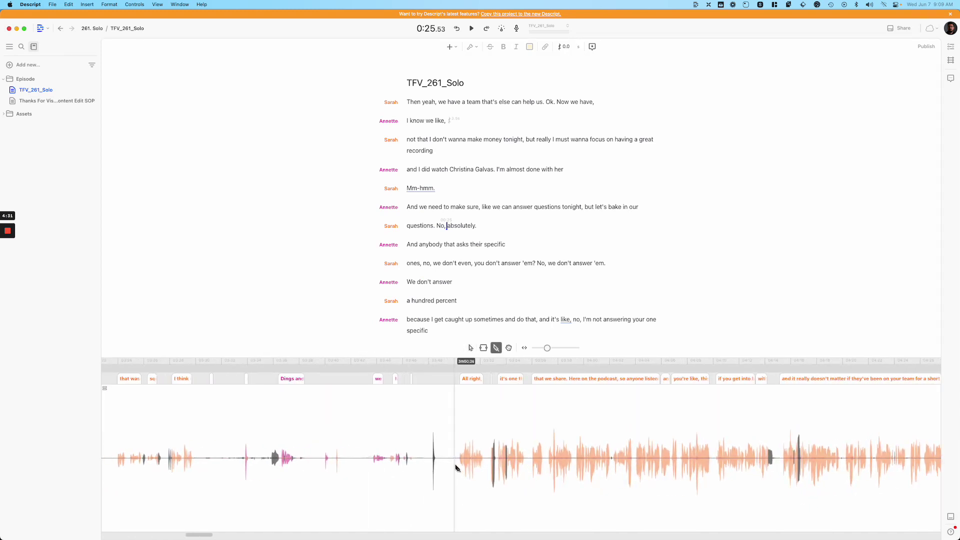
{"action": "left_click", "coordinate": [455, 469]}
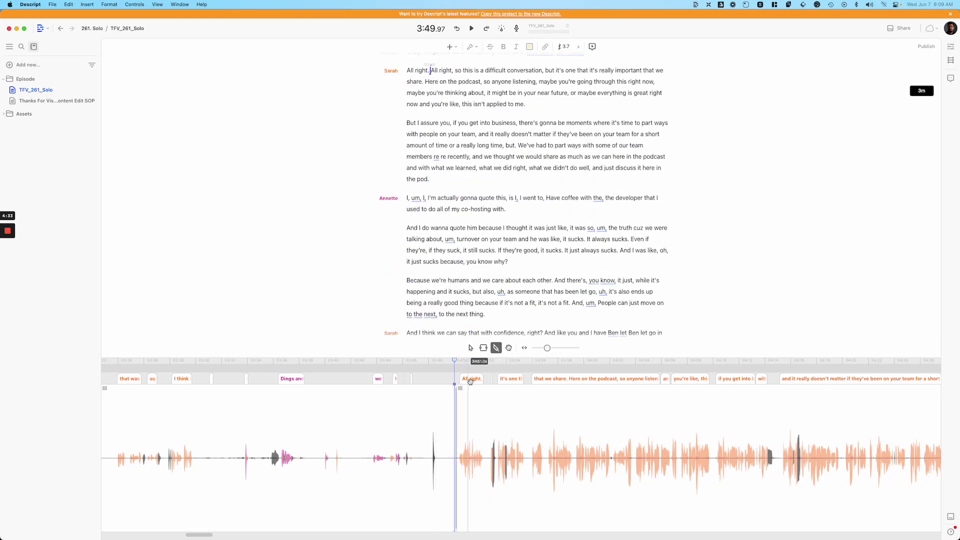
{"action": "key", "text": "v"}
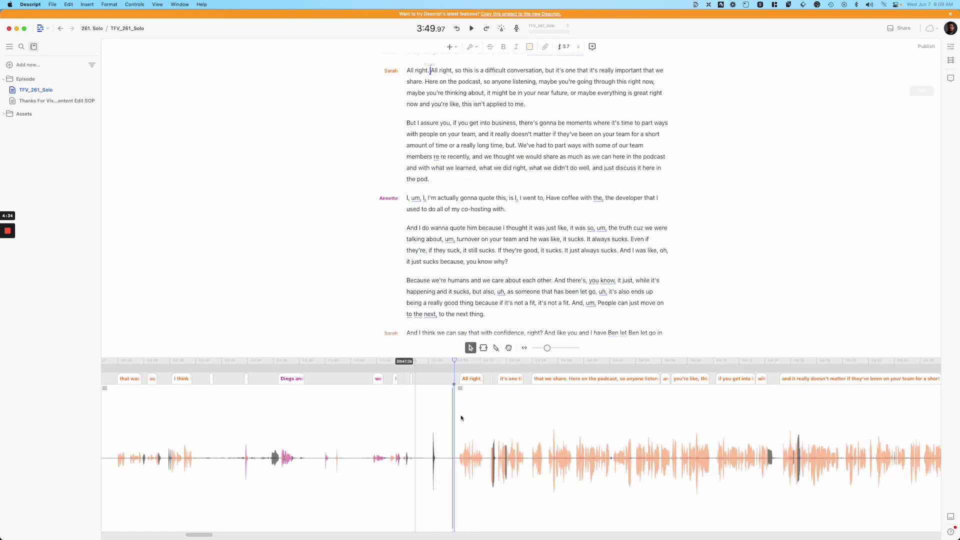
Step: Cut the pre-show clip before the split by marking it as ignored, and place the playhead at 0:00
{"action": "left_click", "coordinate": [411, 413]}
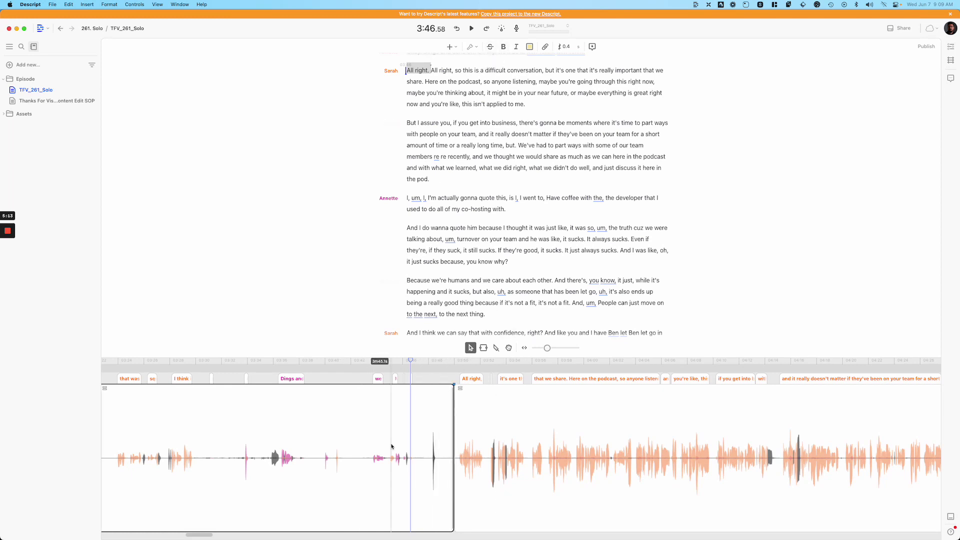
{"action": "key", "text": "ctrl+a"}
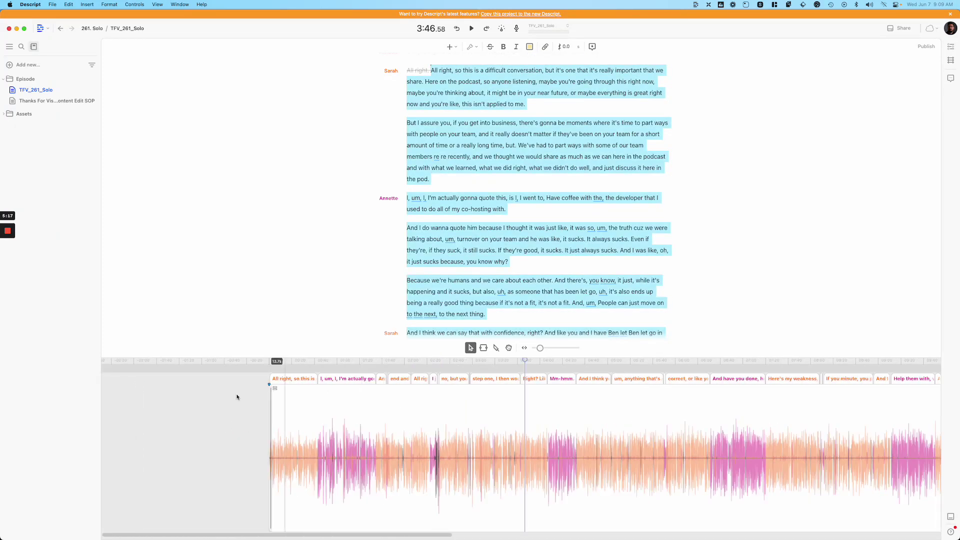
{"action": "left_click", "coordinate": [244, 418]}
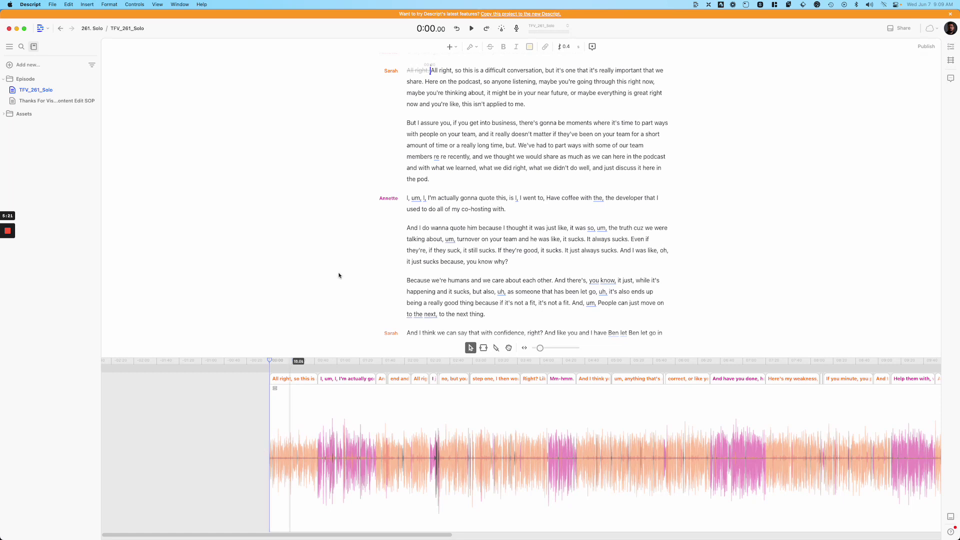
Step: Restore the struck-out lines from "I, I just think" through "Okay. I got," as a trial, then ignore them again and deselect
{"action": "scroll", "coordinate": [375, 182], "scroll_direction": "up", "scroll_amount": 10}
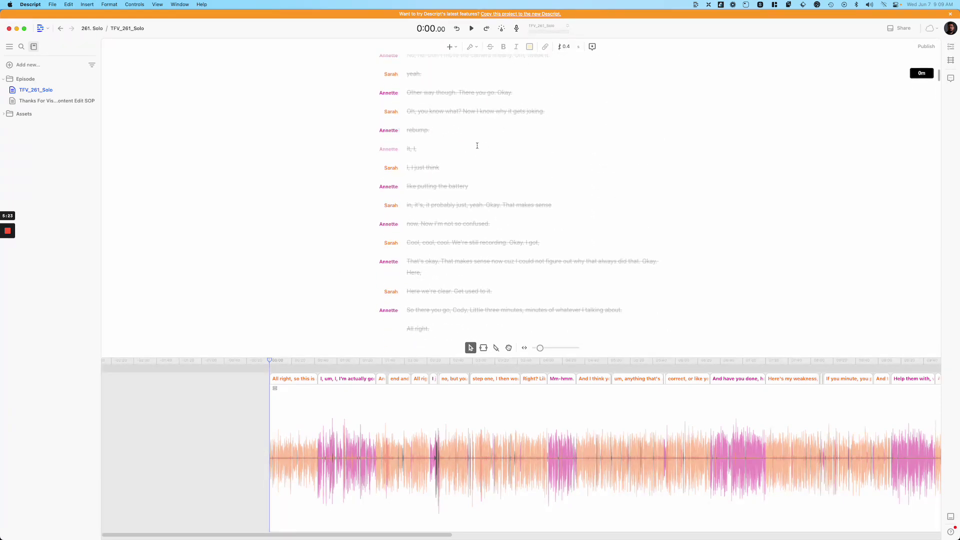
{"action": "scroll", "coordinate": [476, 146], "scroll_direction": "up", "scroll_amount": 15}
{"action": "scroll", "coordinate": [483, 146], "scroll_direction": "down", "scroll_amount": 20}
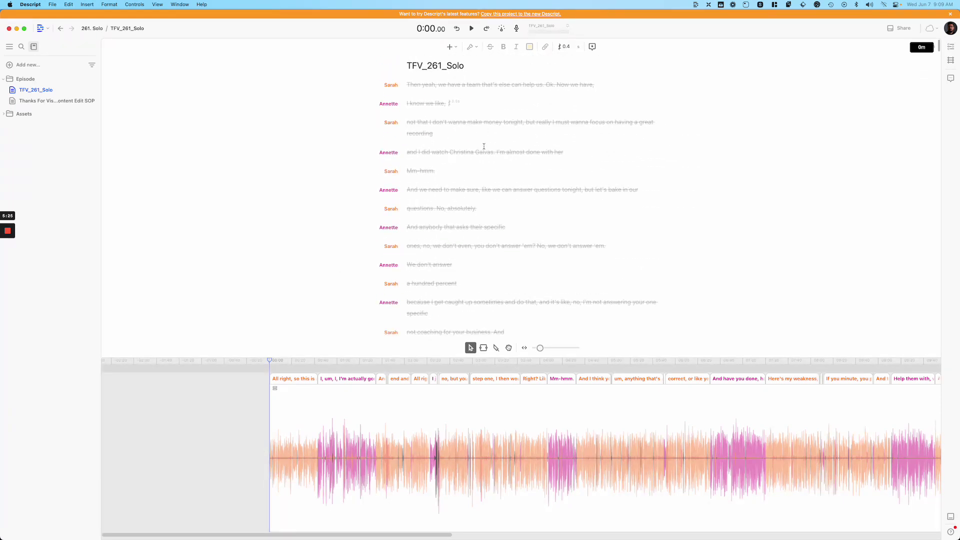
{"action": "scroll", "coordinate": [484, 147], "scroll_direction": "up", "scroll_amount": 10}
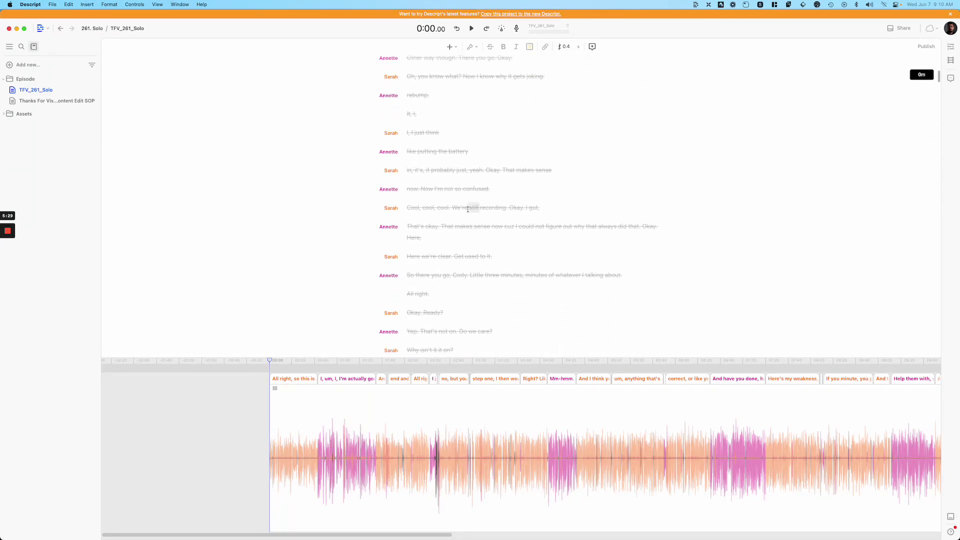
{"action": "left_click_drag", "start_coordinate": [408, 207], "coordinate": [541, 207]}
{"action": "left_click_drag", "start_coordinate": [439, 200], "coordinate": [383, 132]}
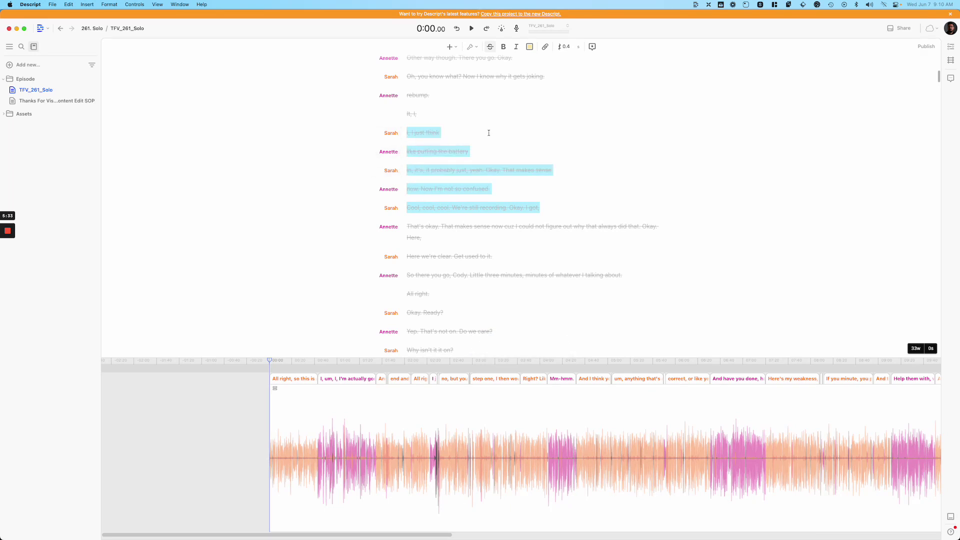
{"action": "key", "text": "super+shift+x"}
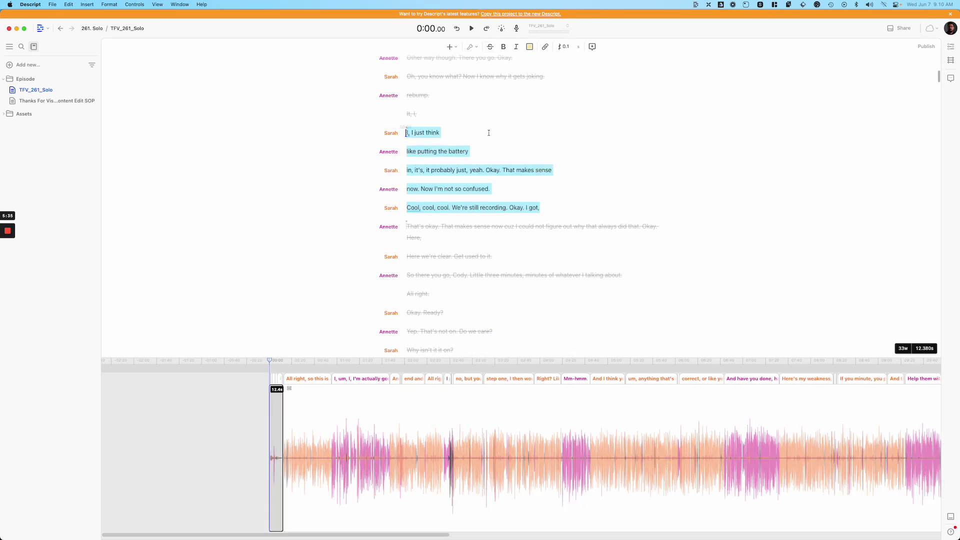
{"action": "key", "text": "super+shift+x"}
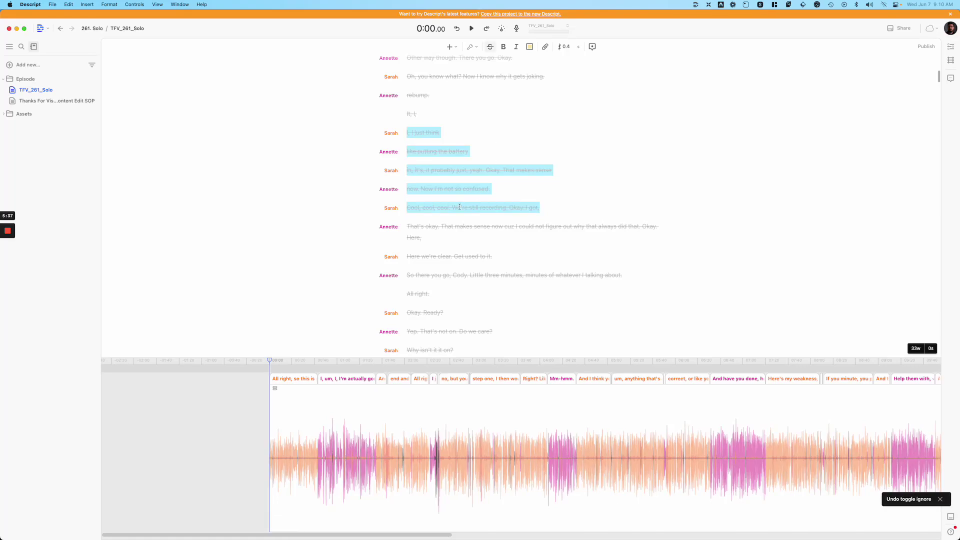
{"action": "left_click", "coordinate": [448, 265]}
Step: Break the transcript before "All right, so this is a difficult conversation" into its own paragraph, with an empty paragraph above it
{"action": "scroll", "coordinate": [449, 265], "scroll_direction": "down", "scroll_amount": 5}
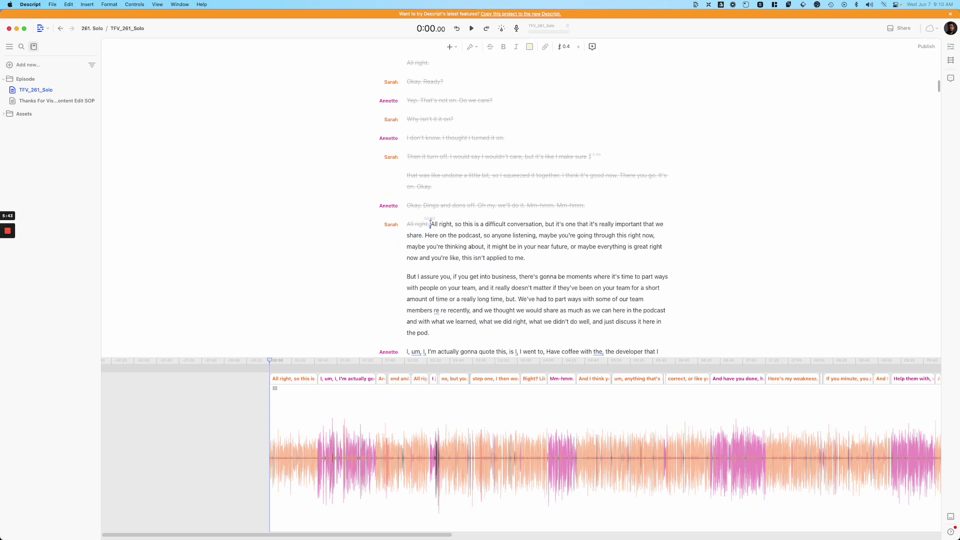
{"action": "key", "text": "Return"}
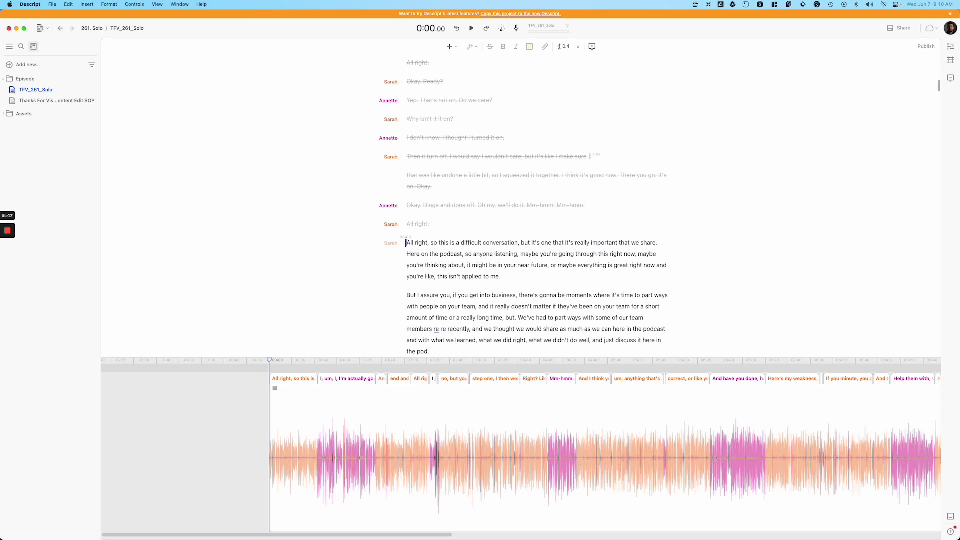
{"action": "key", "text": "Return"}
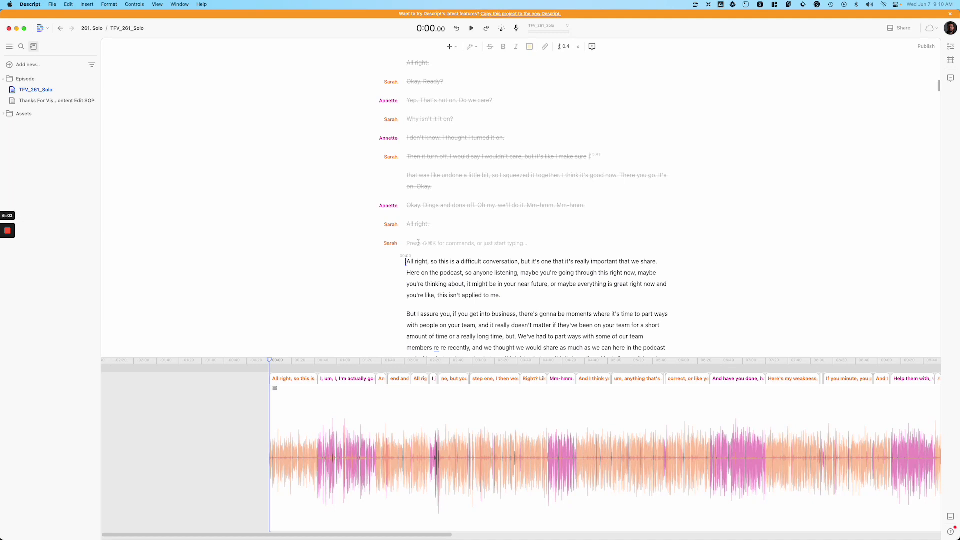
Step: Add a "Teaser" heading at the start of the transcript, with a "SEGMENT GAP" line below it
{"action": "scroll", "coordinate": [418, 243], "scroll_direction": "up", "scroll_amount": 15}
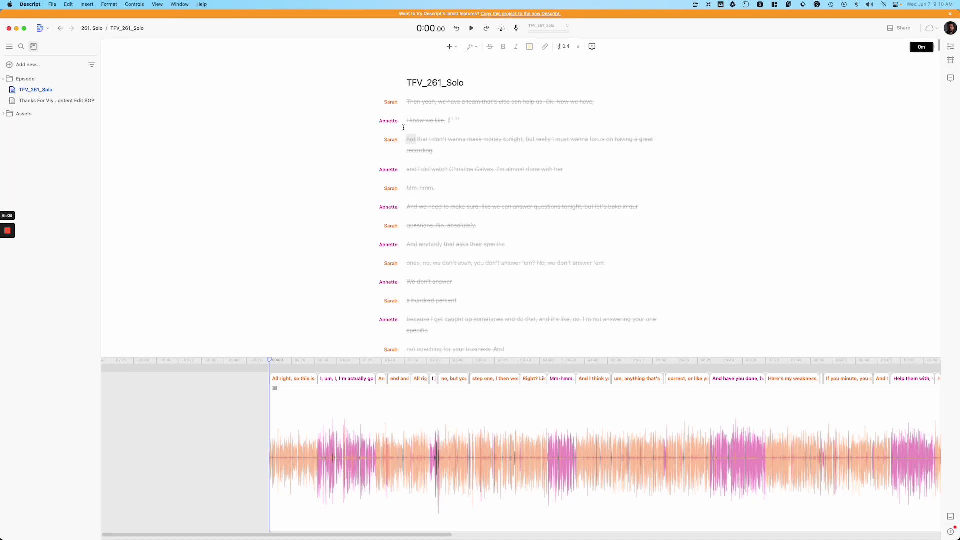
{"action": "left_click", "coordinate": [408, 102]}
{"action": "key", "text": "Return"}
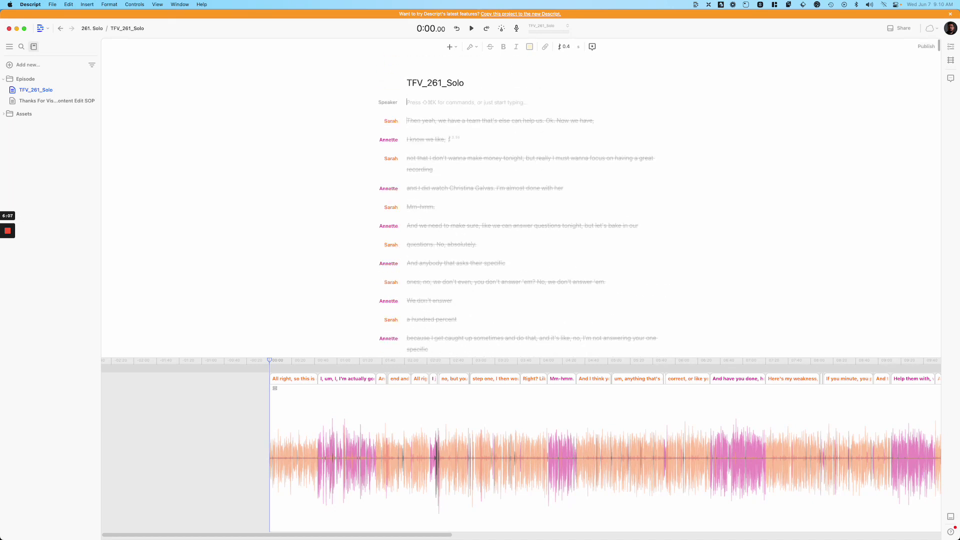
{"action": "type", "text": "Teaser"}
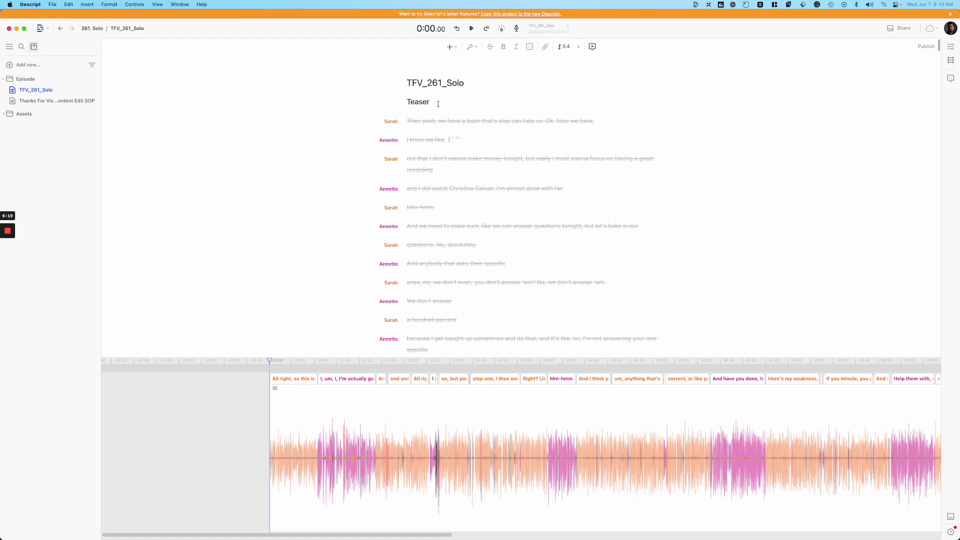
{"action": "key", "text": "Return"}
{"action": "type", "text": "[SEGMENT GAP]"}
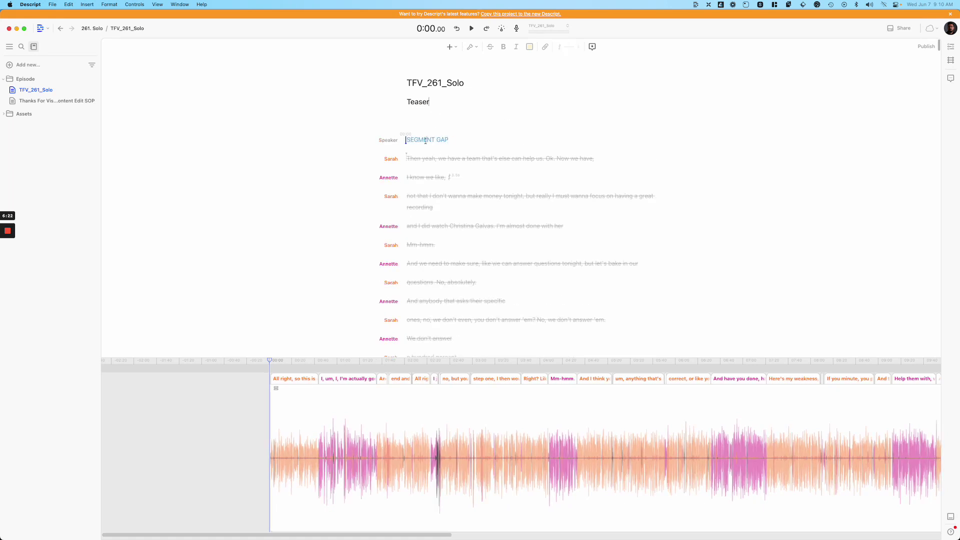
Step: Format the "SEGMENT GAP" text in bold with a pink highlight, then deselect it
{"action": "left_click_drag", "start_coordinate": [450, 140], "coordinate": [382, 142]}
{"action": "left_click", "coordinate": [503, 47]}
{"action": "left_click", "coordinate": [531, 47]}
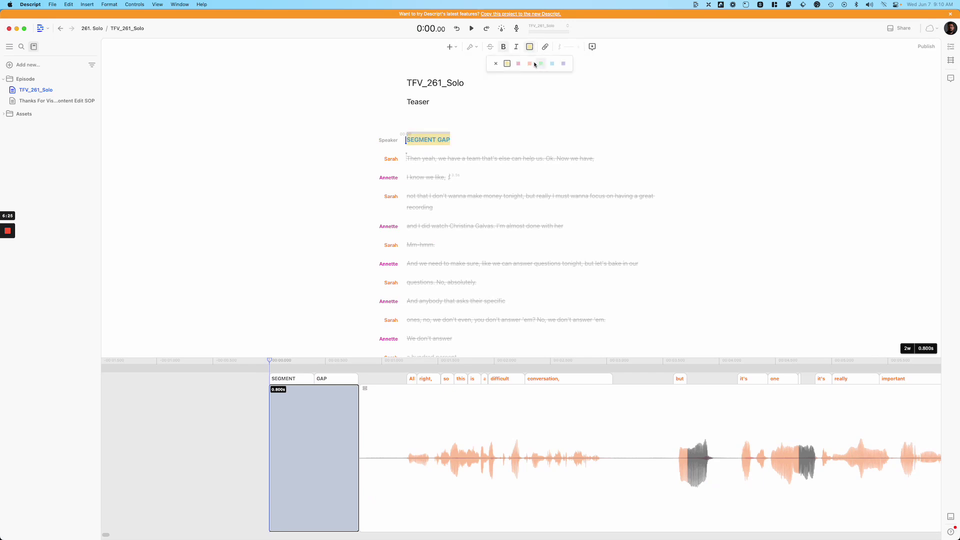
{"action": "left_click", "coordinate": [518, 64]}
{"action": "left_click", "coordinate": [462, 142]}
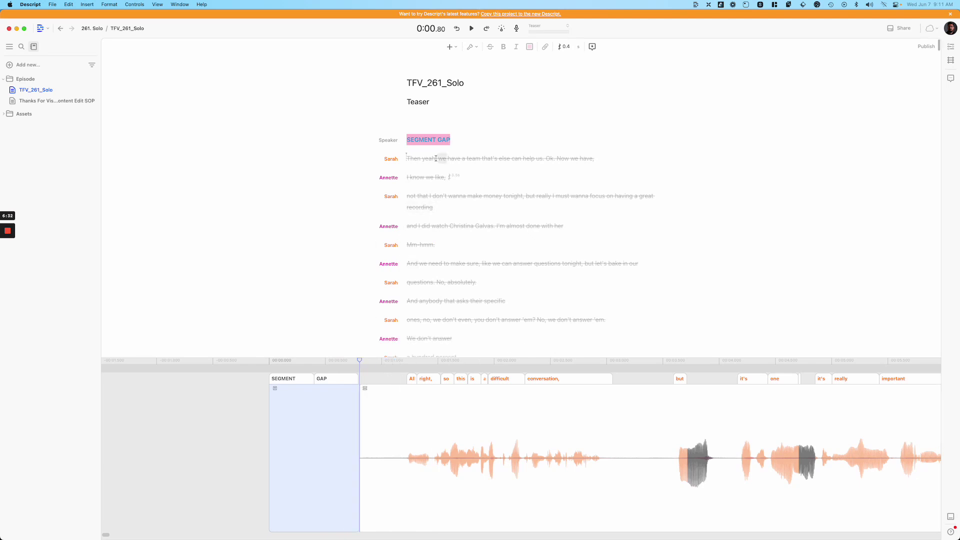
Step: Select the "SEGMENT GAP" clip to inspect it, then place the cursor at the end of its text
{"action": "left_click", "coordinate": [442, 139]}
{"action": "left_click", "coordinate": [389, 141]}
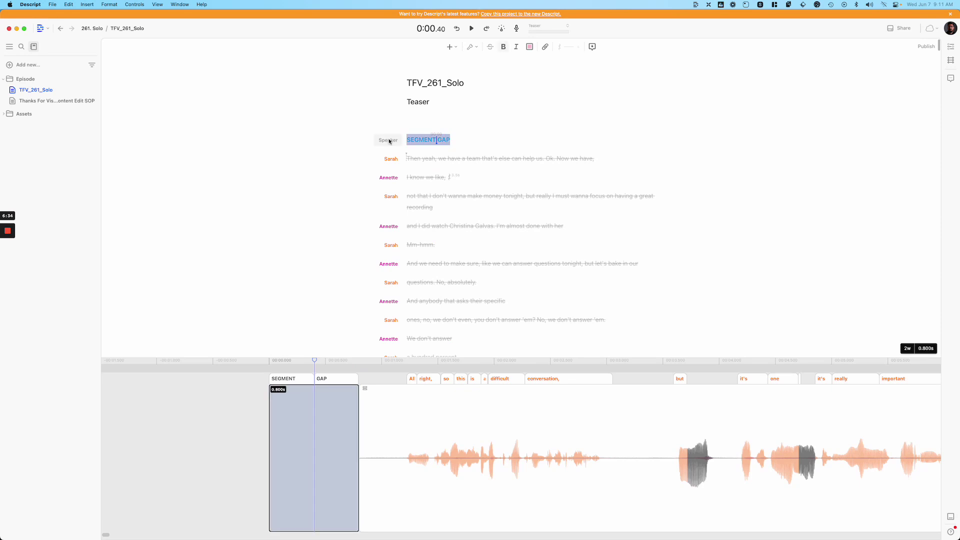
{"action": "left_click", "coordinate": [246, 423]}
{"action": "left_click", "coordinate": [456, 140]}
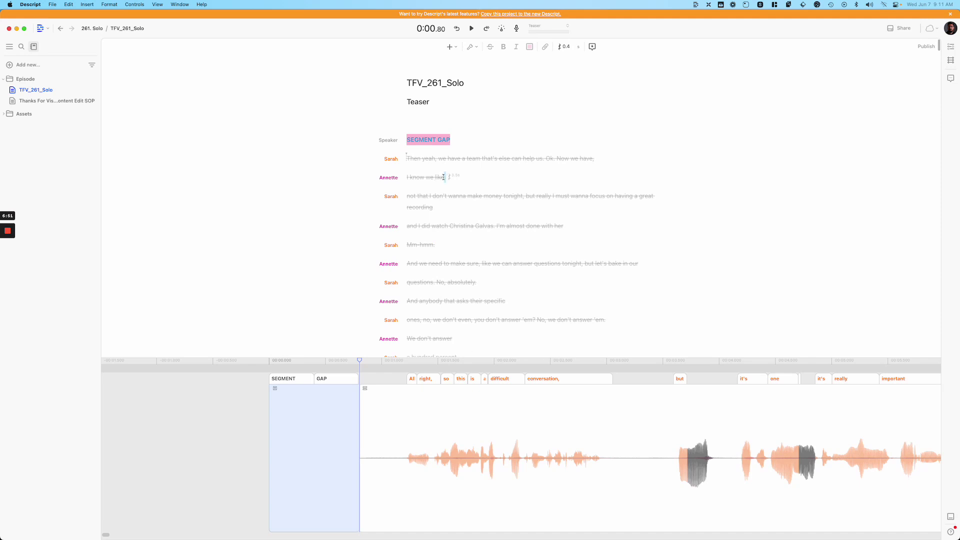
Step: Insert a blank line before the struck-out paragraph "not that I don't wanna make money tonight"
{"action": "left_click_drag", "start_coordinate": [444, 177], "coordinate": [424, 197]}
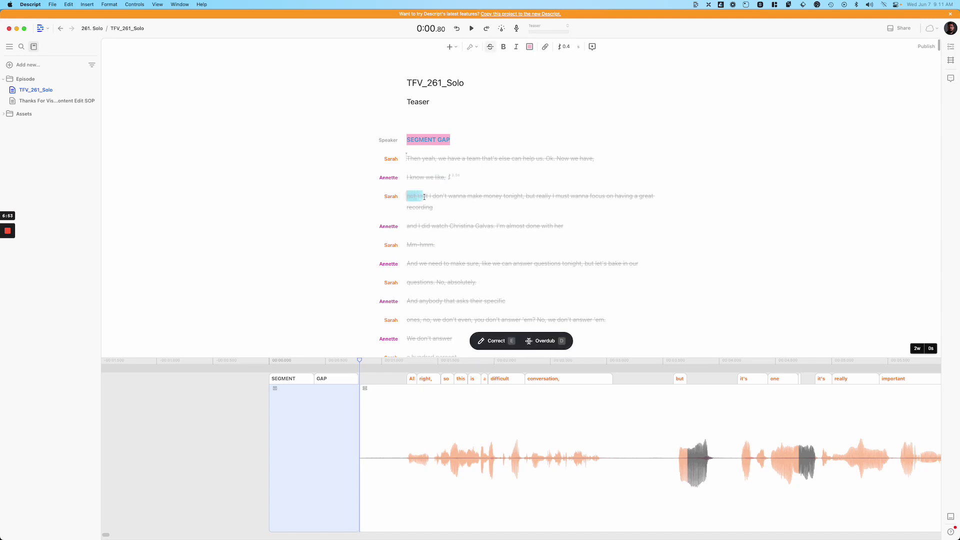
{"action": "left_click", "coordinate": [465, 174]}
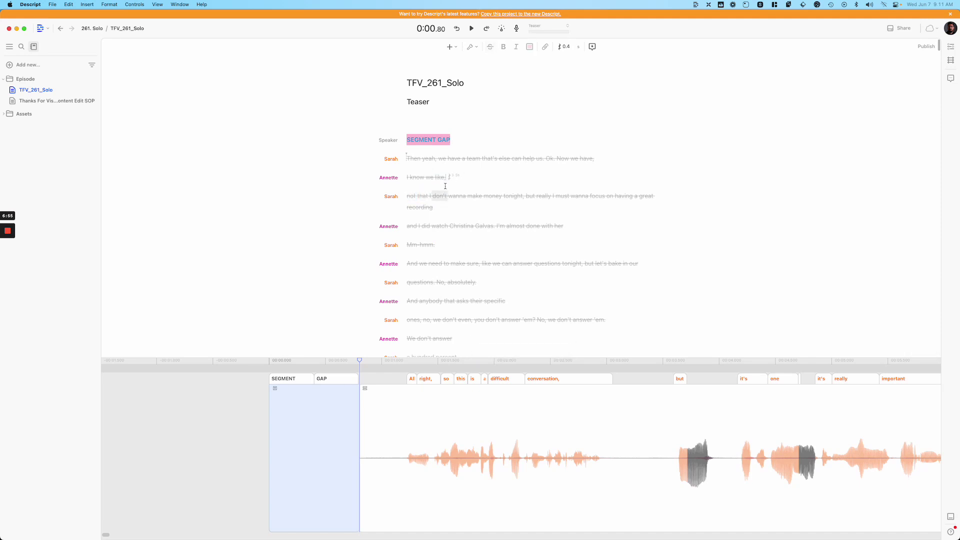
{"action": "left_click", "coordinate": [406, 196]}
{"action": "key", "text": "Return"}
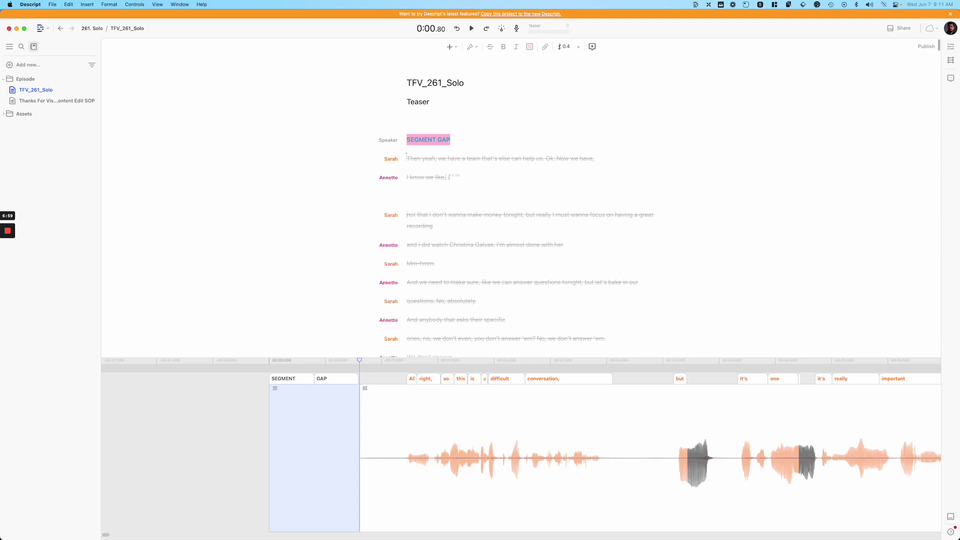
Step: Remove the blank line above the struck-out paragraph "not that I don't wanna make money tonight" and return the playhead to the beginning
{"action": "left_click", "coordinate": [418, 197]}
{"action": "key", "text": "BackSpace"}
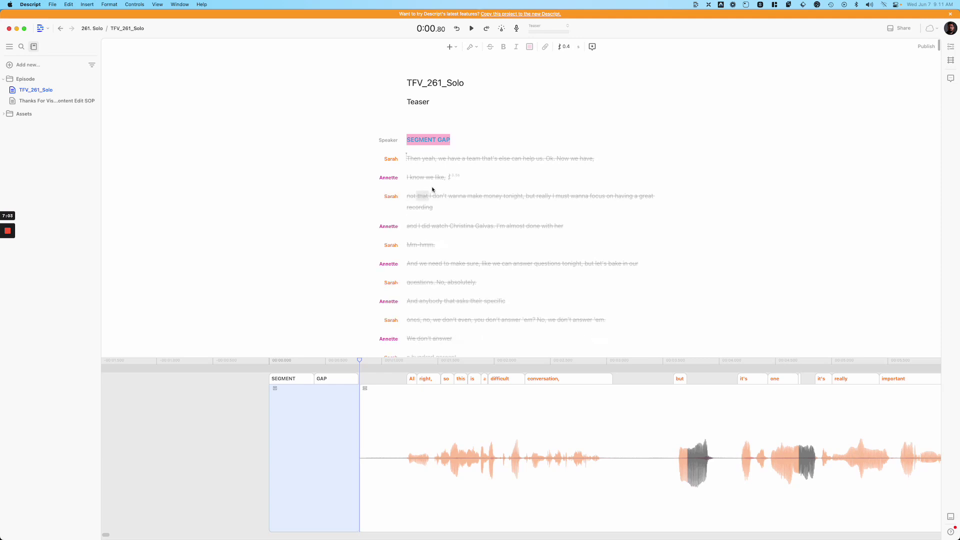
{"action": "left_click", "coordinate": [253, 414]}
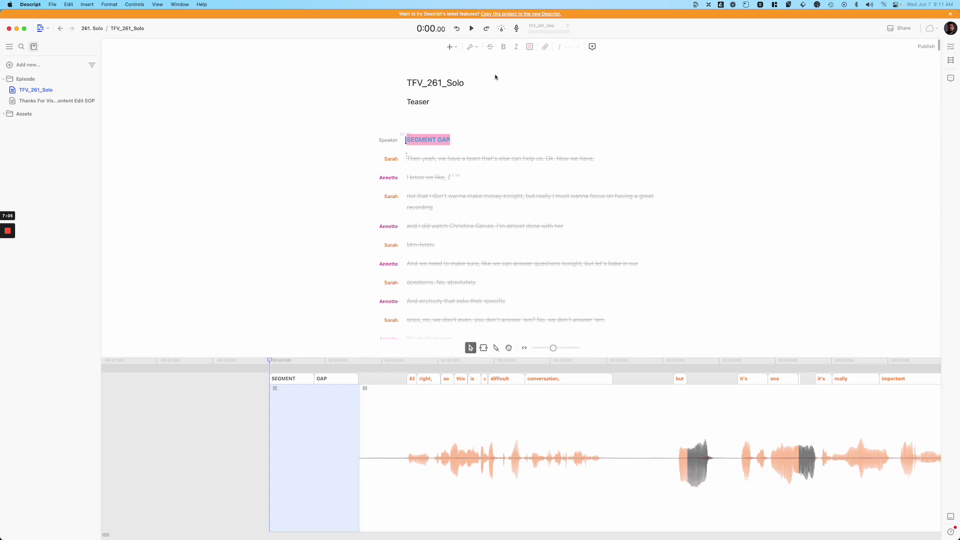
Step: Select the "SEGMENT GAP" text below the Teaser heading to inspect its clip and the empty line above it
{"action": "left_click_drag", "start_coordinate": [458, 142], "coordinate": [399, 141]}
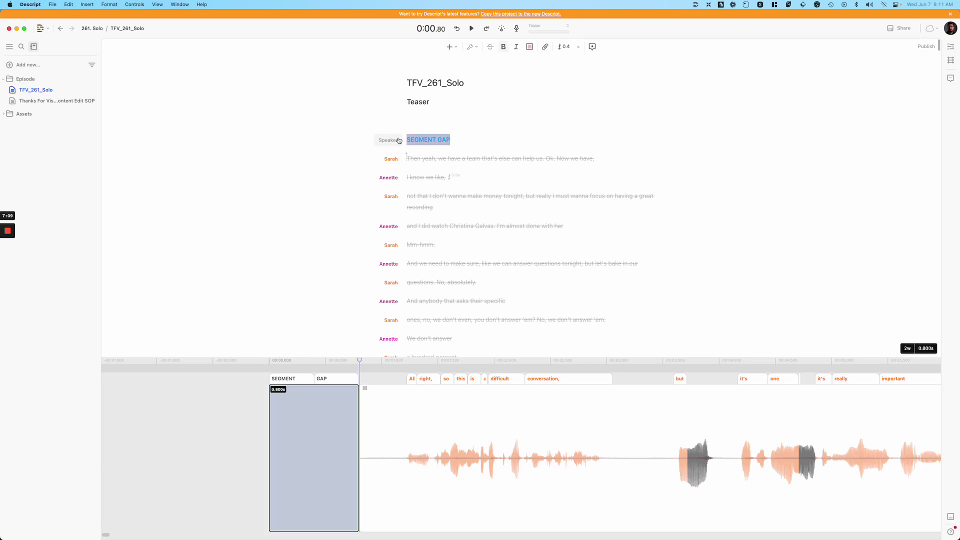
{"action": "left_click", "coordinate": [268, 428]}
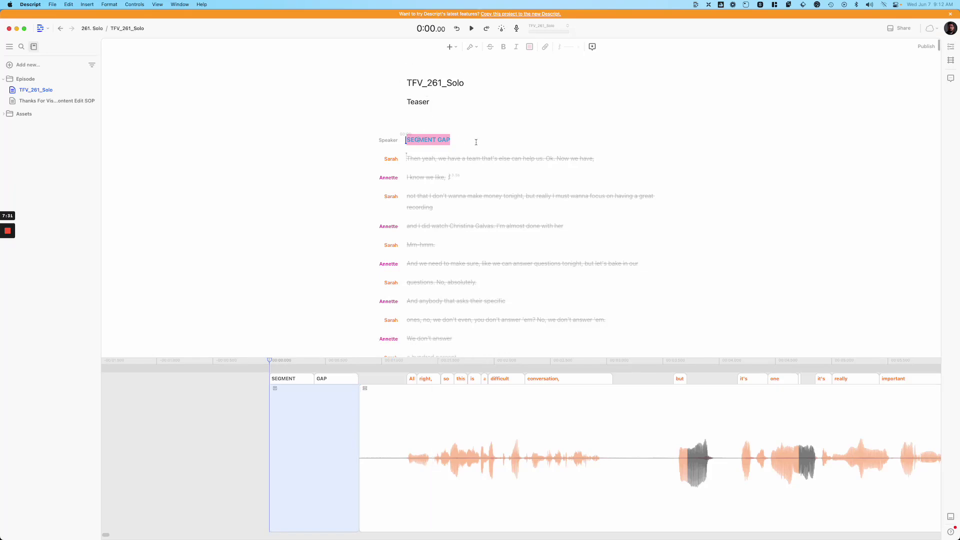
{"action": "left_click_drag", "start_coordinate": [459, 140], "coordinate": [382, 142]}
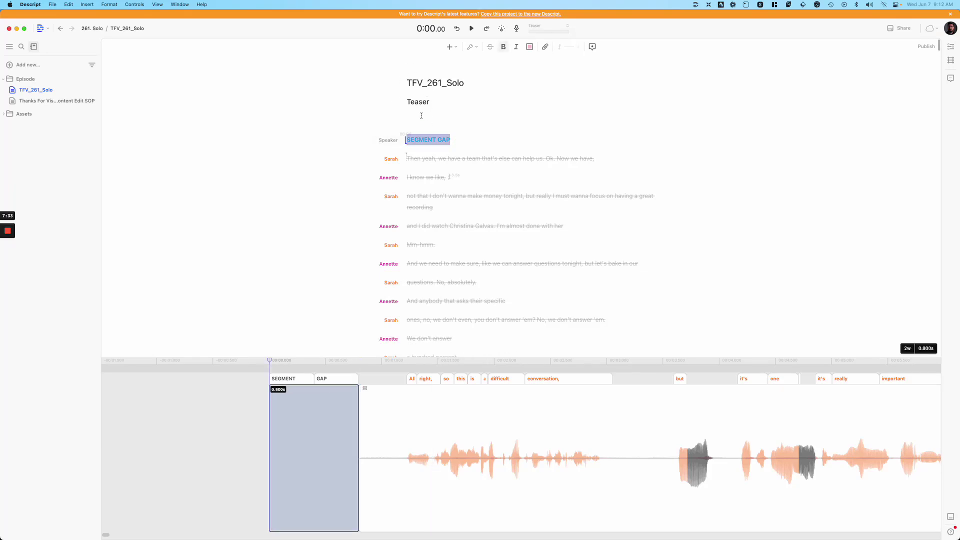
{"action": "key", "text": "Return"}
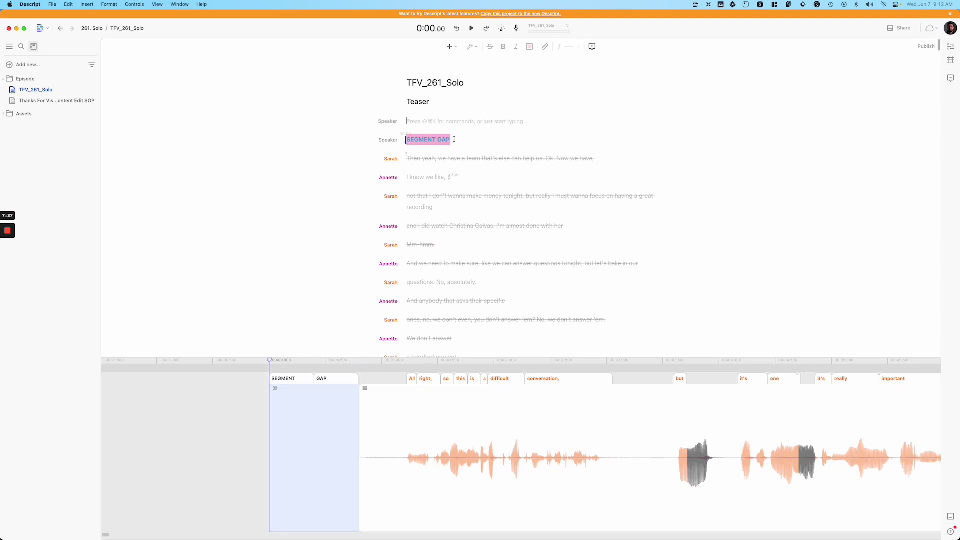
{"action": "left_click_drag", "start_coordinate": [455, 139], "coordinate": [406, 140]}
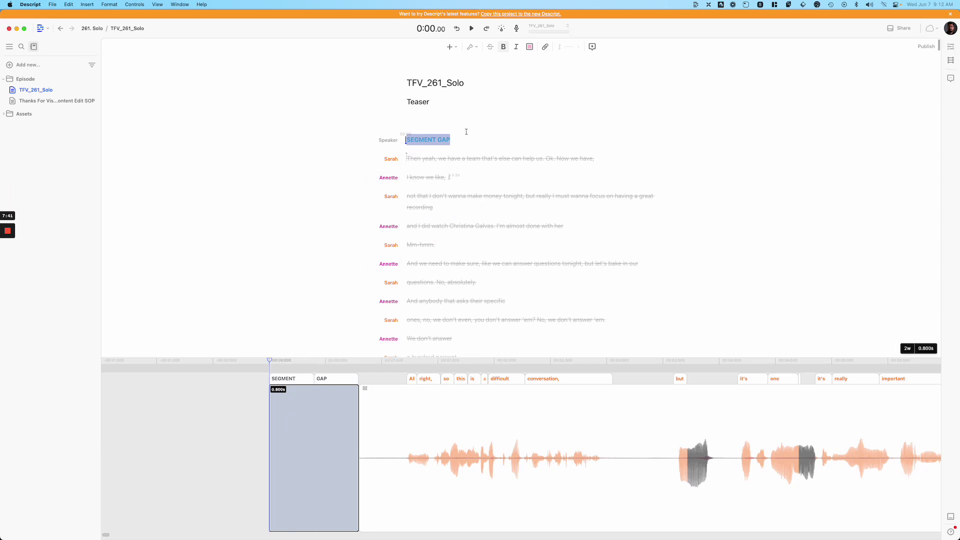
{"action": "left_click", "coordinate": [455, 139]}
Step: Add an "Intro" heading above "All right, so this is a difficult conversation", with a "SEGMENT GAP" line below it
{"action": "scroll", "coordinate": [450, 145], "scroll_direction": "down", "scroll_amount": 10}
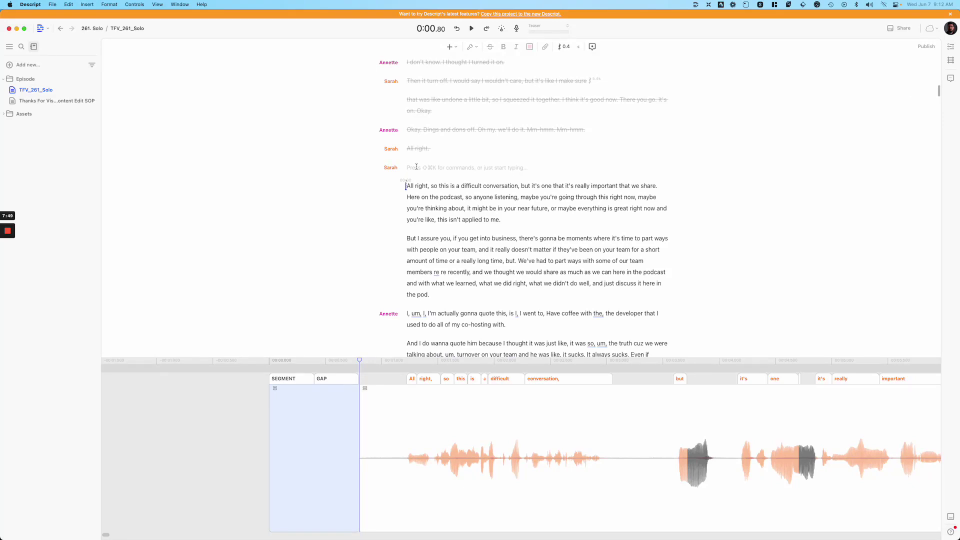
{"action": "left_click", "coordinate": [417, 166]}
{"action": "type", "text": "Intro"}
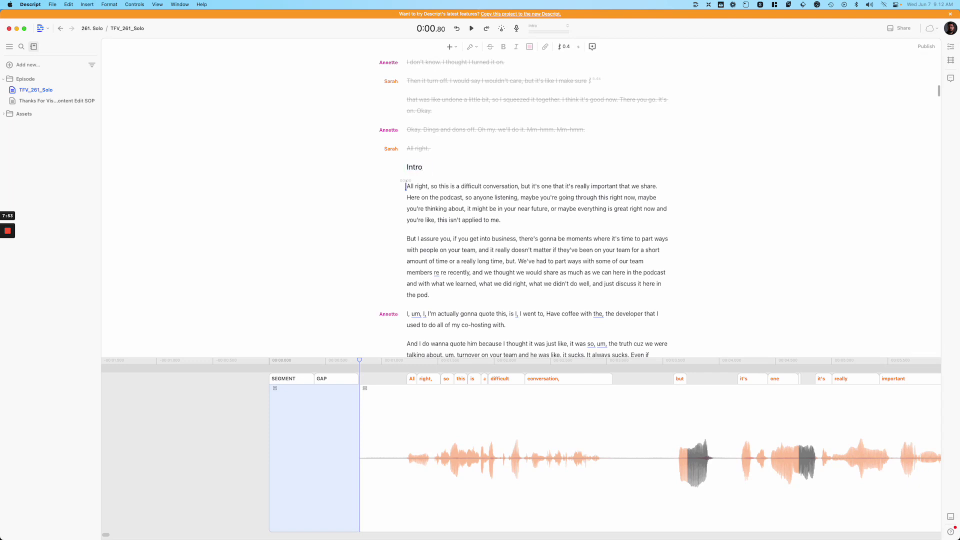
{"action": "key", "text": "Return"}
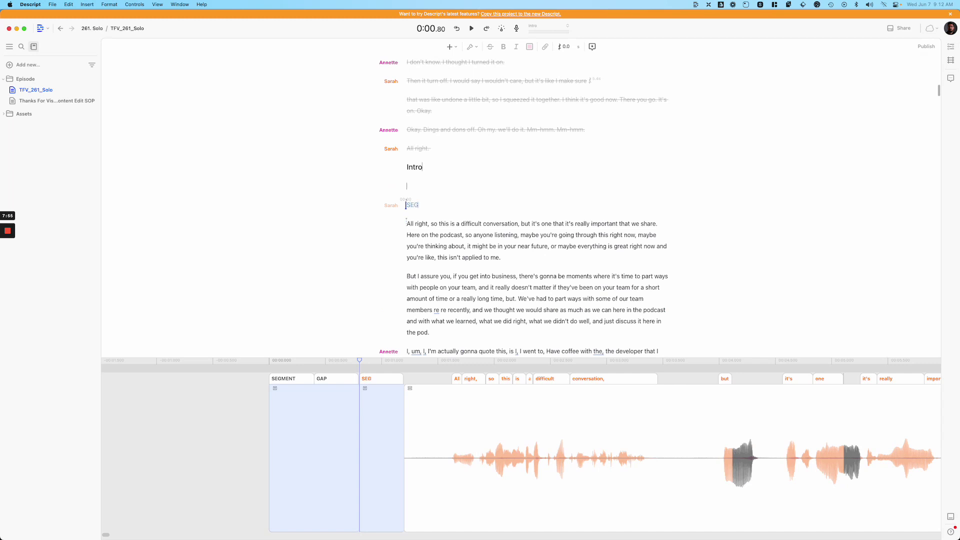
{"action": "type", "text": "GAP"}
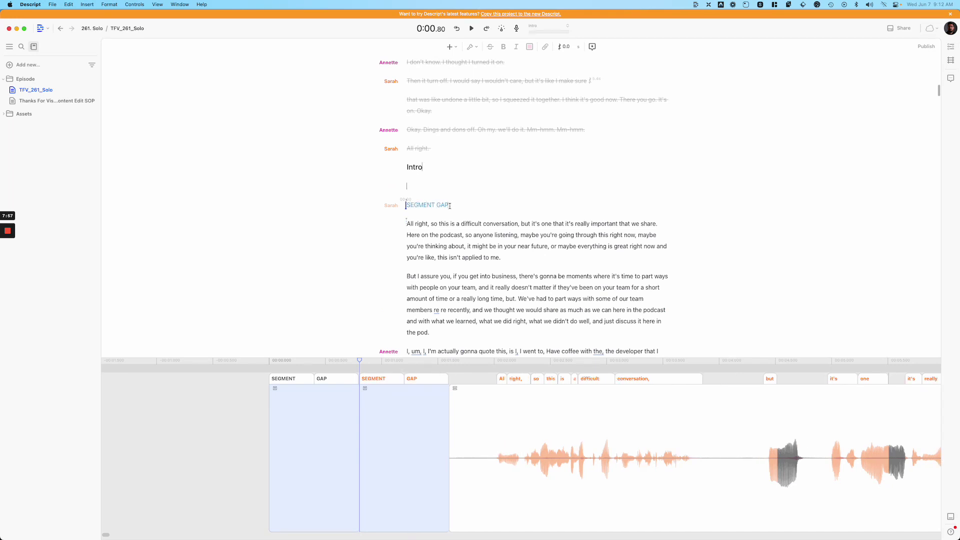
Step: Format the "SEGMENT GAP" text under the Intro heading in bold with a pink highlight, and deselect it
{"action": "left_click_drag", "start_coordinate": [450, 205], "coordinate": [381, 210]}
{"action": "left_click", "coordinate": [504, 46]}
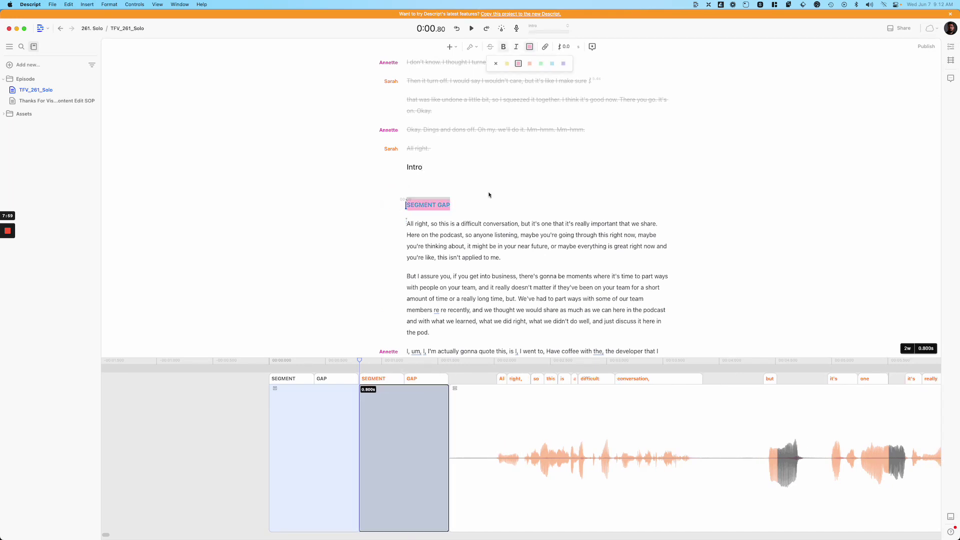
{"action": "left_click", "coordinate": [429, 178]}
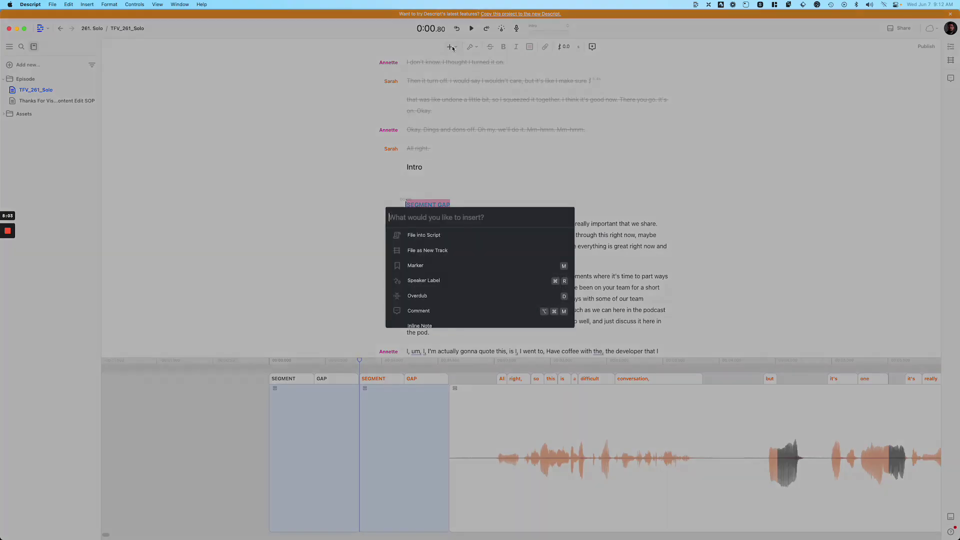
{"action": "left_click", "coordinate": [452, 47]}
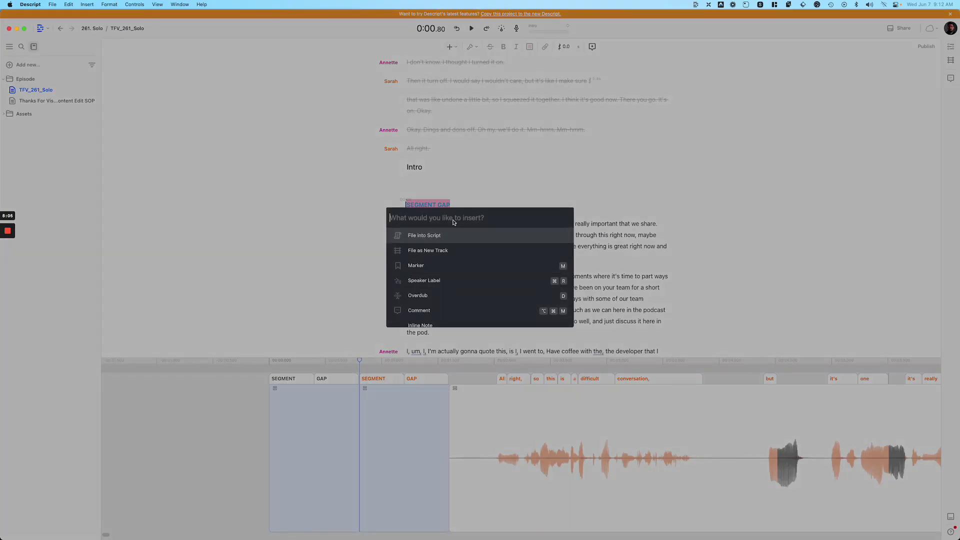
{"action": "left_click", "coordinate": [429, 178]}
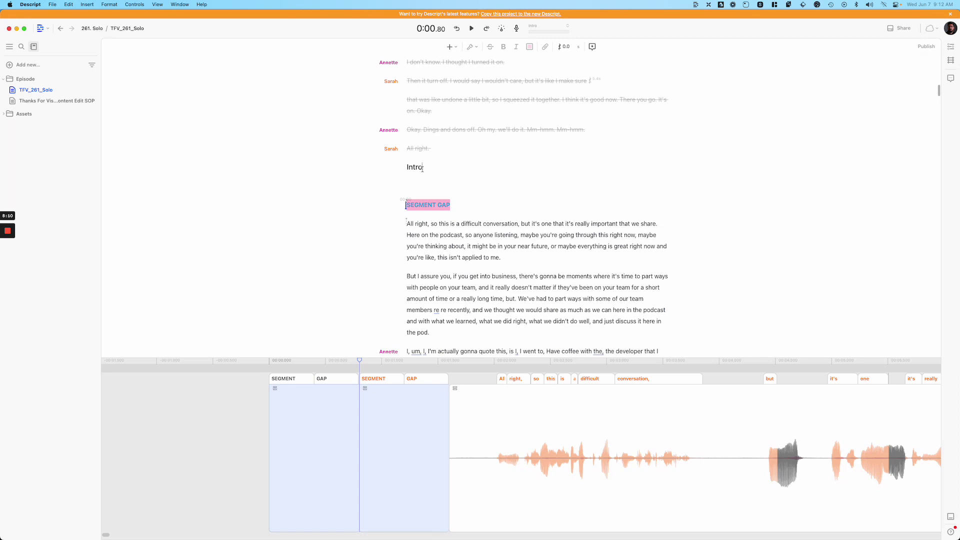
{"action": "left_click", "coordinate": [546, 29]}
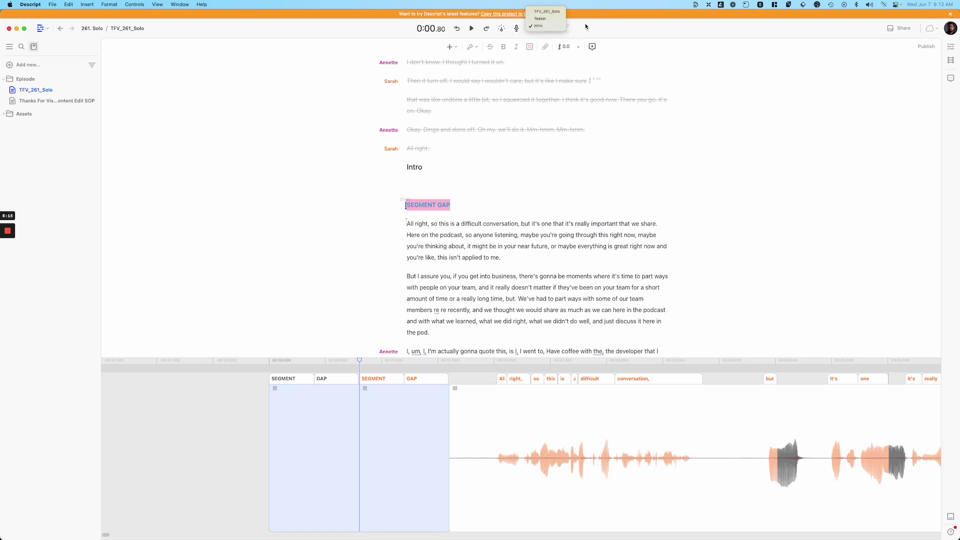
{"action": "left_click", "coordinate": [586, 26]}
{"action": "left_click", "coordinate": [545, 29]}
{"action": "left_click", "coordinate": [425, 185]}
{"action": "left_click", "coordinate": [439, 186]}
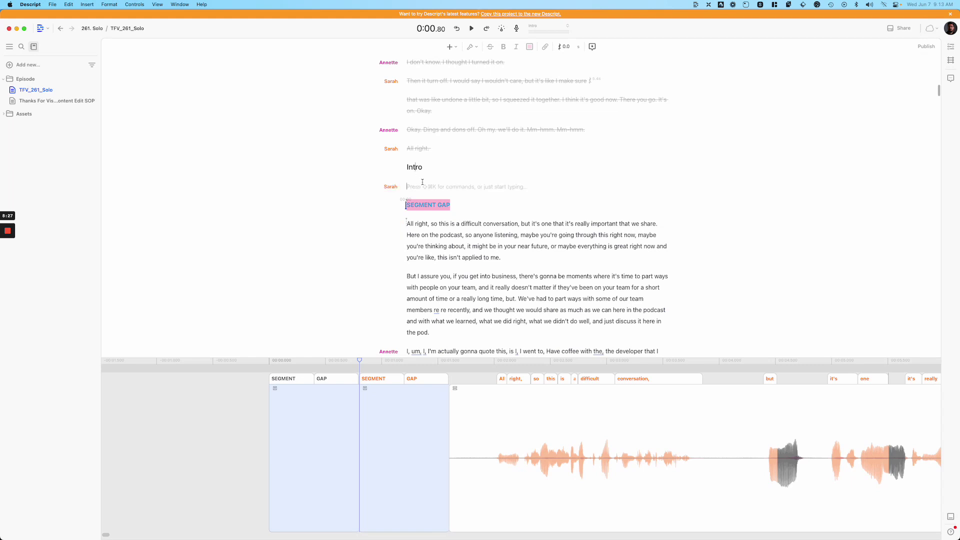
Step: Add an "Interview" heading between the Intro section's "SEGMENT GAP" line and "All right, so this is a difficult conversation"
{"action": "left_click", "coordinate": [455, 201]}
{"action": "key", "text": "Return"}
{"action": "type", "text": "Interview"}
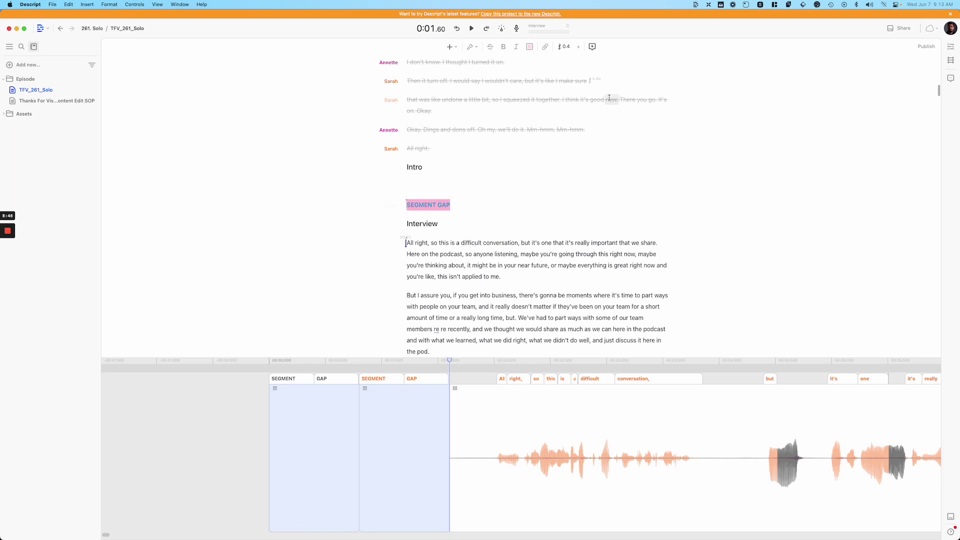
Step: Examine the last part of the episode in the transcript and the waveform around "So we're gonna, we're gonna unpack"
{"action": "left_click_drag", "start_coordinate": [940, 90], "coordinate": [913, 395]}
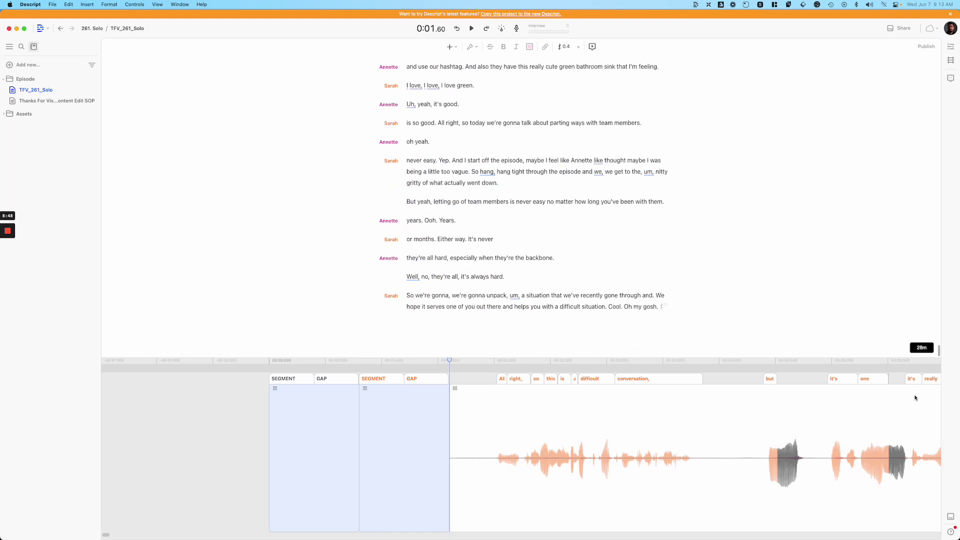
{"action": "left_click", "coordinate": [510, 295]}
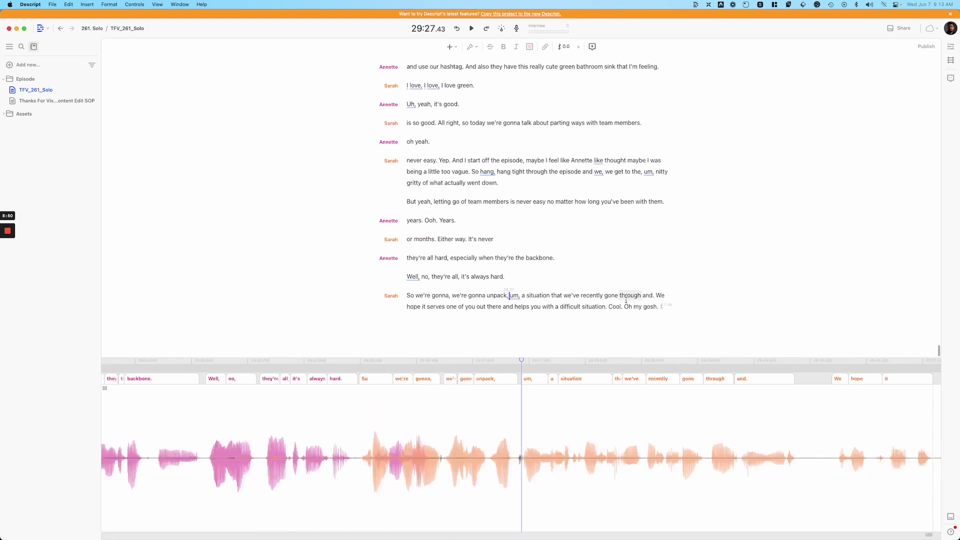
{"action": "scroll", "coordinate": [539, 258], "scroll_direction": "up", "scroll_amount": 5}
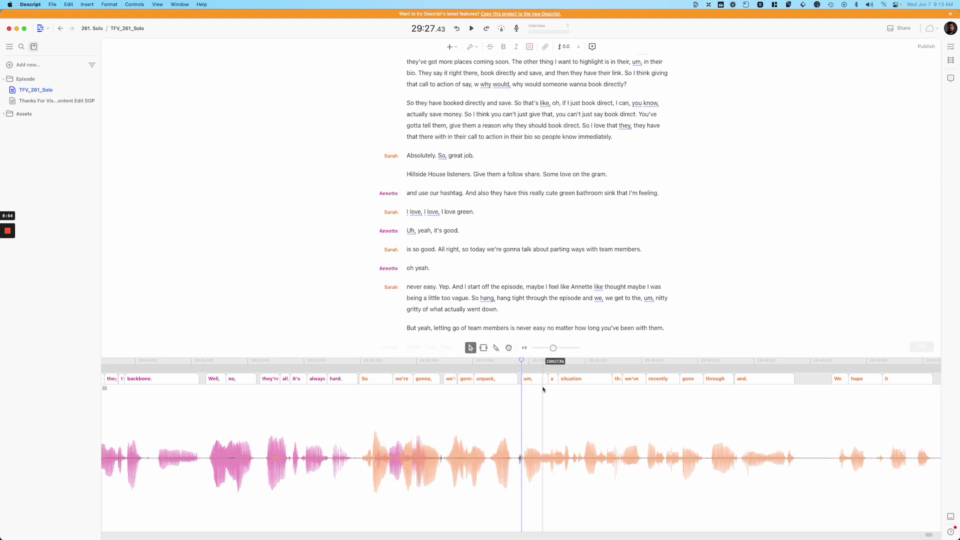
{"action": "scroll", "coordinate": [546, 380], "scroll_direction": "down", "scroll_amount": 3}
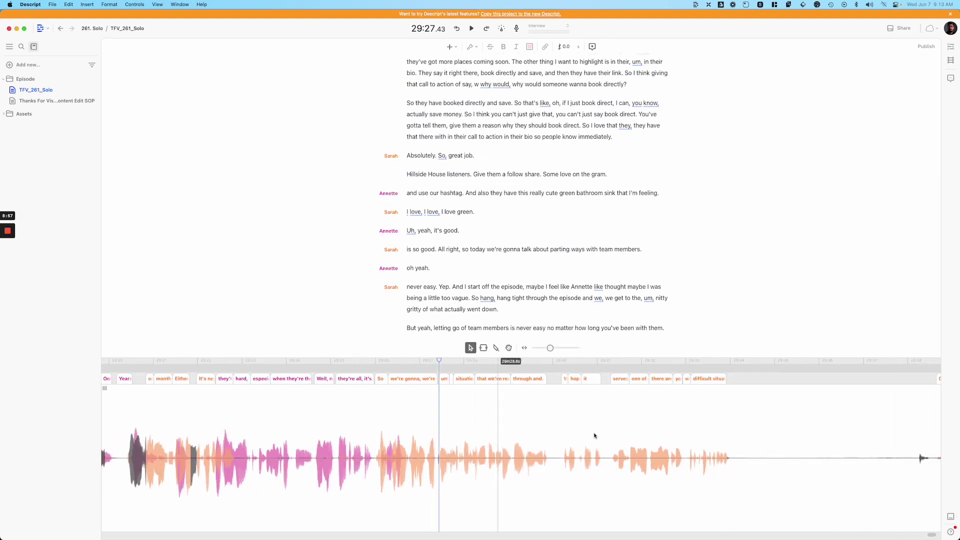
{"action": "scroll", "coordinate": [678, 481], "scroll_direction": "down", "scroll_amount": 3}
{"action": "scroll", "coordinate": [679, 481], "scroll_direction": "left", "scroll_amount": 8}
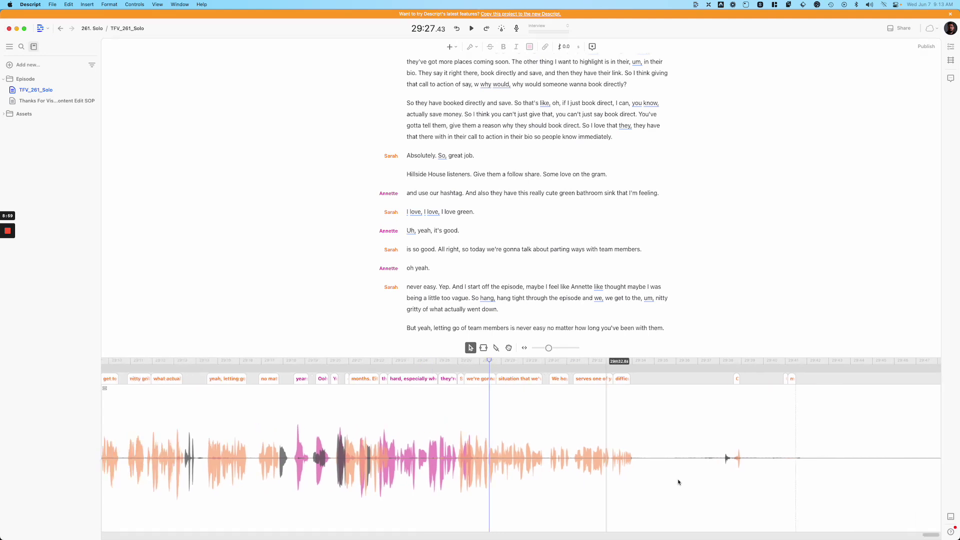
{"action": "scroll", "coordinate": [321, 445], "scroll_direction": "left", "scroll_amount": 14}
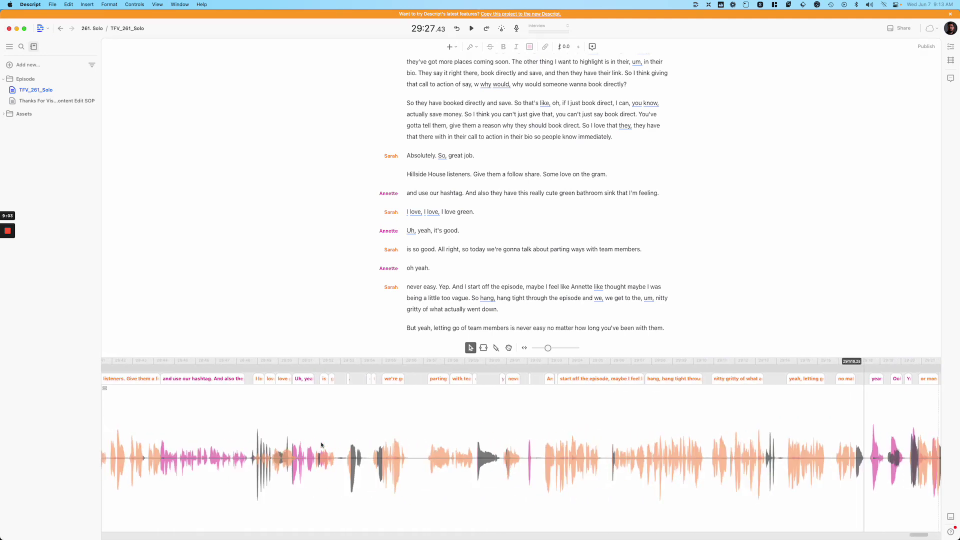
{"action": "scroll", "coordinate": [322, 445], "scroll_direction": "up", "scroll_amount": 3}
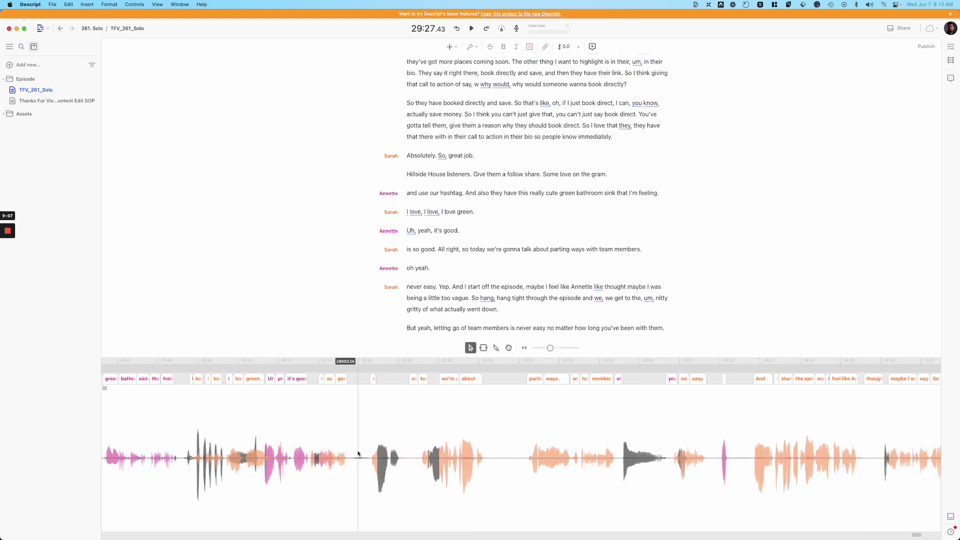
{"action": "scroll", "coordinate": [359, 454], "scroll_direction": "down", "scroll_amount": 4}
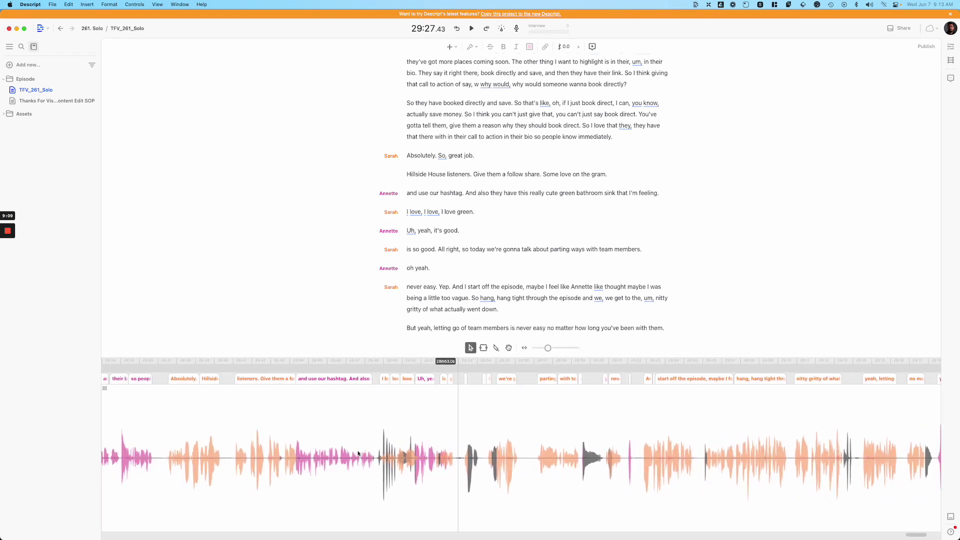
{"action": "scroll", "coordinate": [358, 454], "scroll_direction": "right", "scroll_amount": 10}
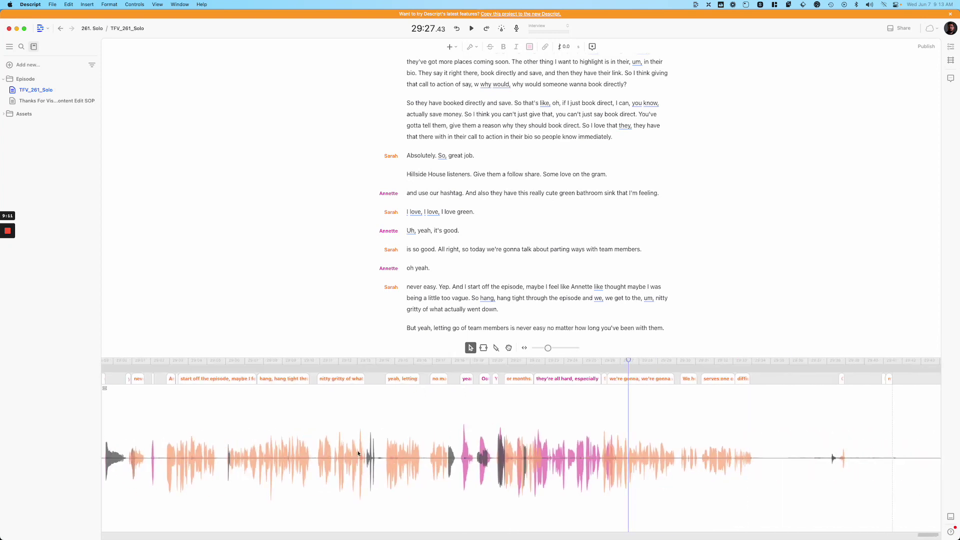
Step: Play the ending, split and delete the audio after "a difficult situation", and put the struck-out "Cool. Oh my gosh." on its own line
{"action": "key", "text": "space"}
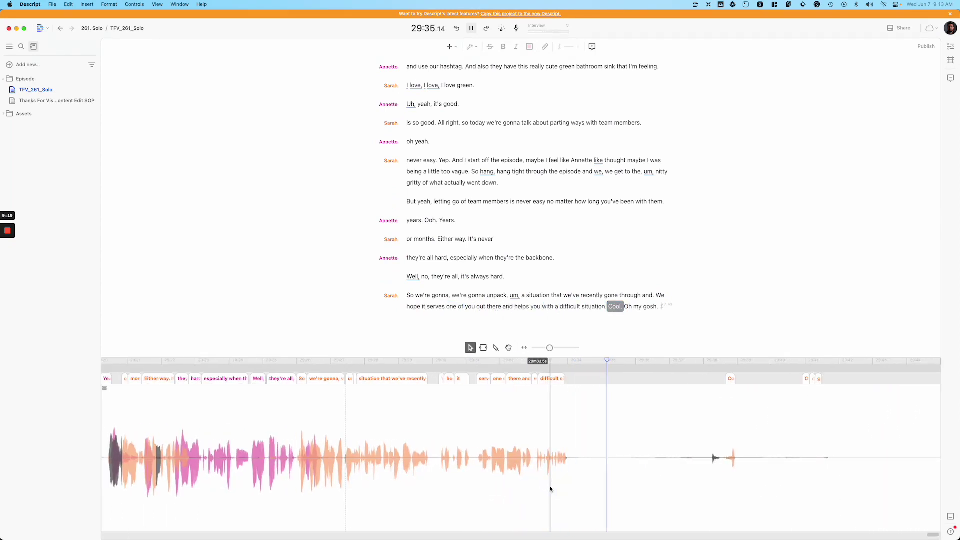
{"action": "key", "text": "space"}
{"action": "scroll", "coordinate": [610, 483], "scroll_direction": "down", "scroll_amount": 3}
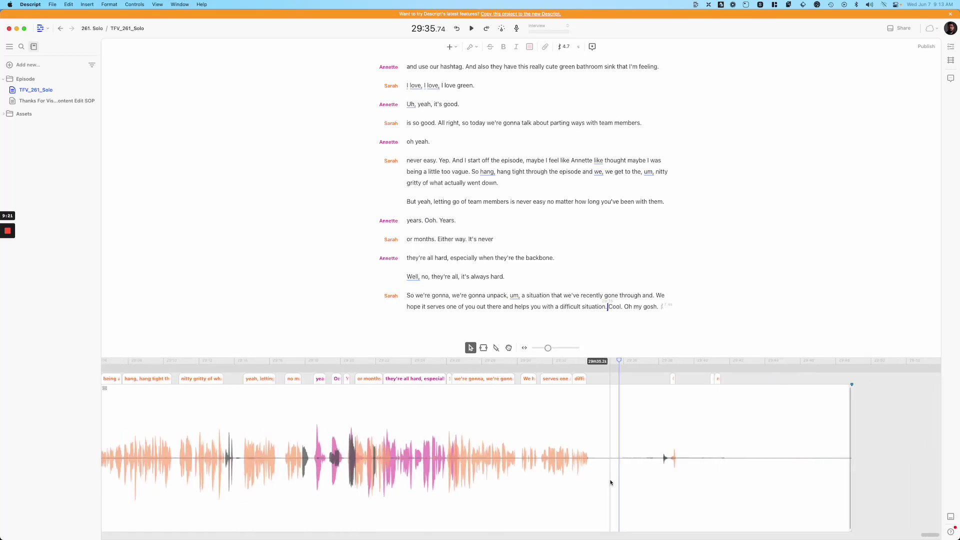
{"action": "key", "text": "b"}
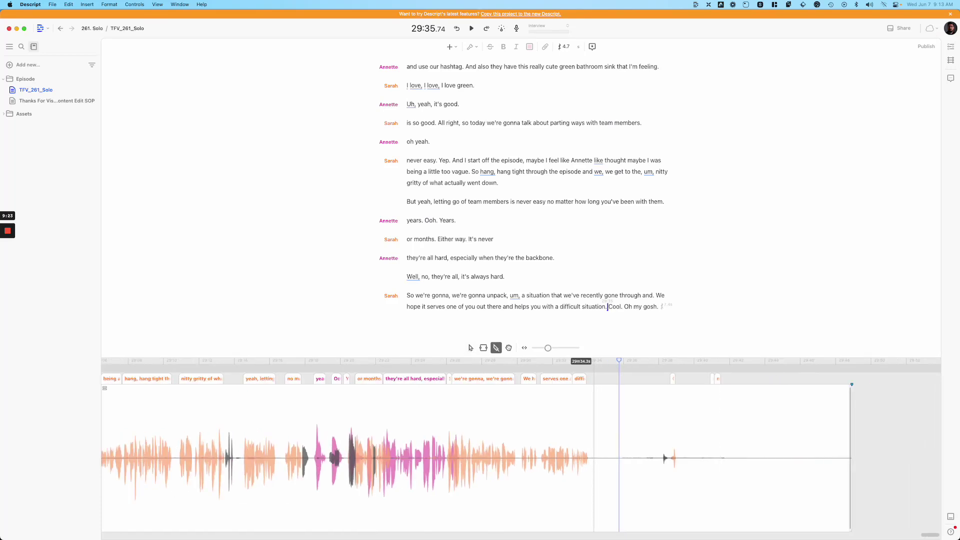
{"action": "left_click", "coordinate": [594, 450]}
{"action": "key", "text": "v"}
{"action": "left_click", "coordinate": [782, 417]}
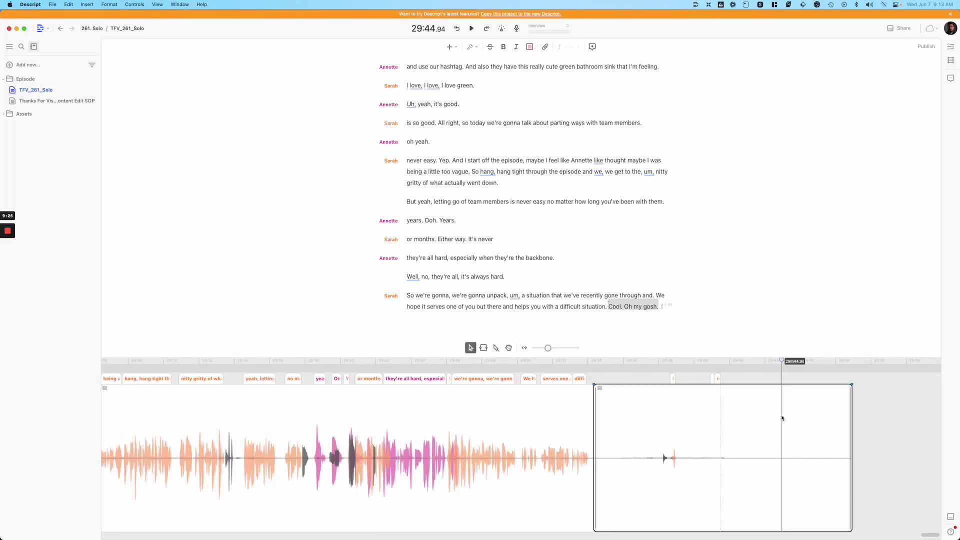
{"action": "key", "text": "Delete"}
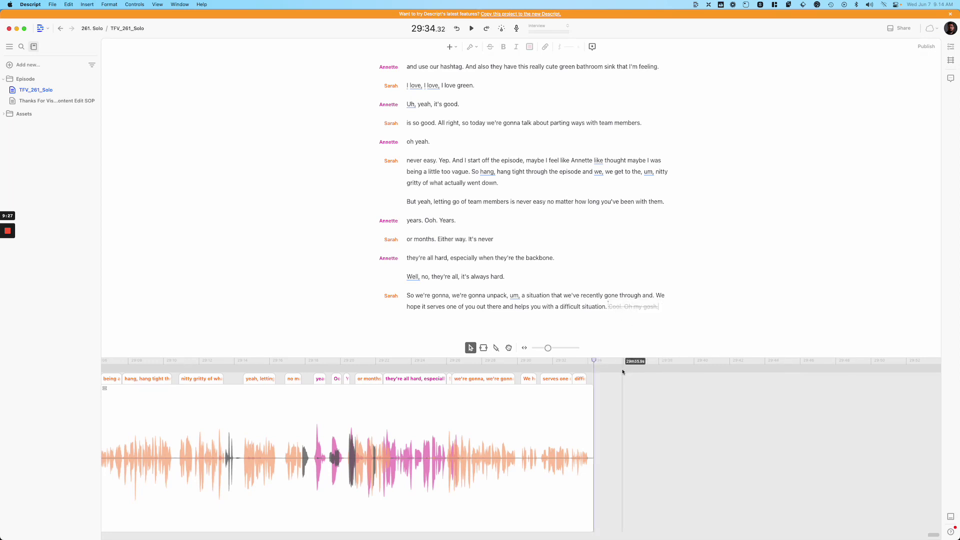
{"action": "left_click", "coordinate": [610, 307]}
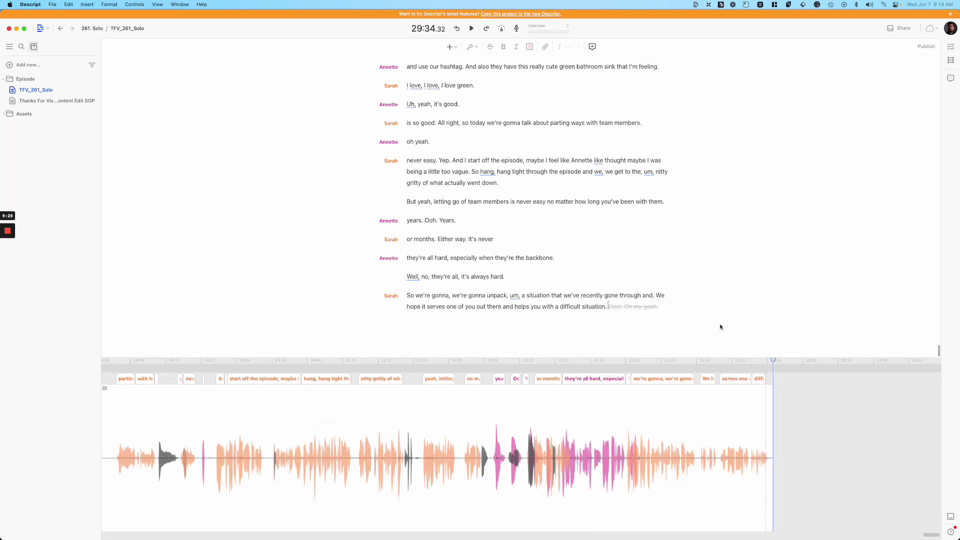
{"action": "key", "text": "Return"}
Step: Split the audio in the silence after the sign-off "Talk to you next time", before "Hold on, let me bring up"
{"action": "scroll", "coordinate": [439, 439], "scroll_direction": "left", "scroll_amount": 10}
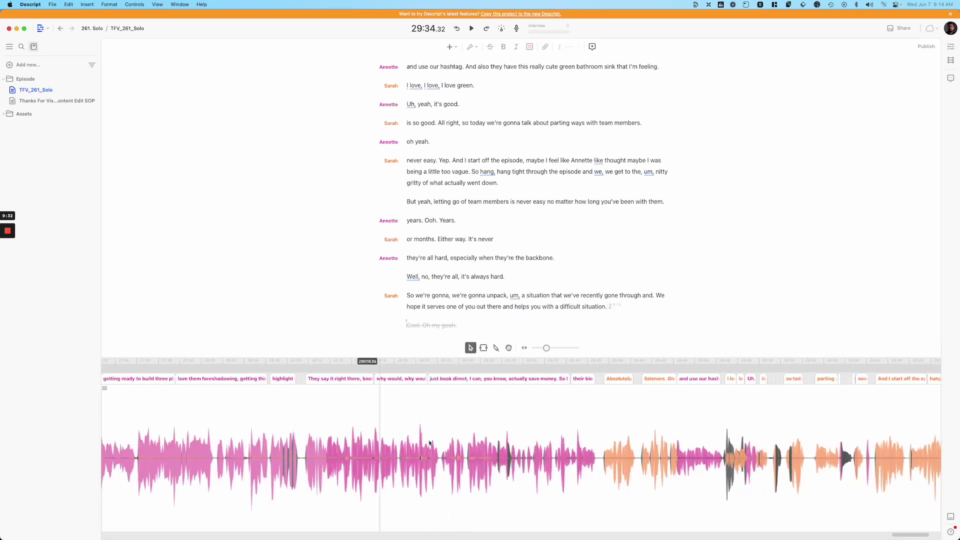
{"action": "scroll", "coordinate": [479, 450], "scroll_direction": "down", "scroll_amount": 3}
{"action": "scroll", "coordinate": [480, 451], "scroll_direction": "left", "scroll_amount": 10}
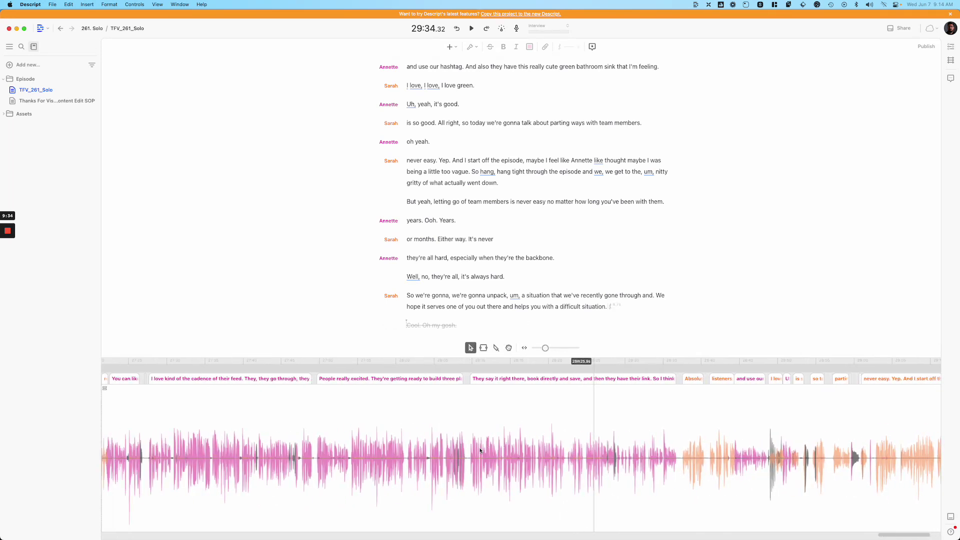
{"action": "scroll", "coordinate": [316, 402], "scroll_direction": "left", "scroll_amount": 5}
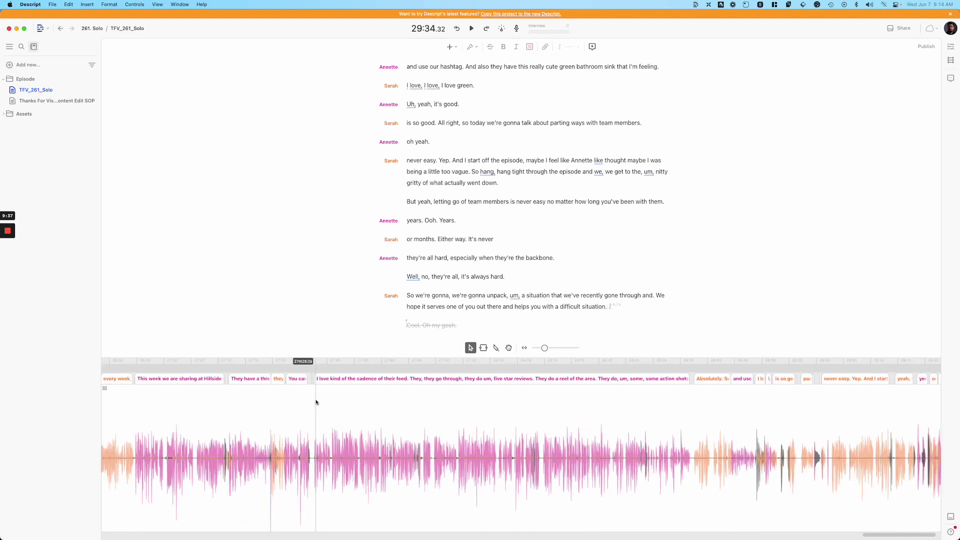
{"action": "scroll", "coordinate": [436, 434], "scroll_direction": "down", "scroll_amount": 3}
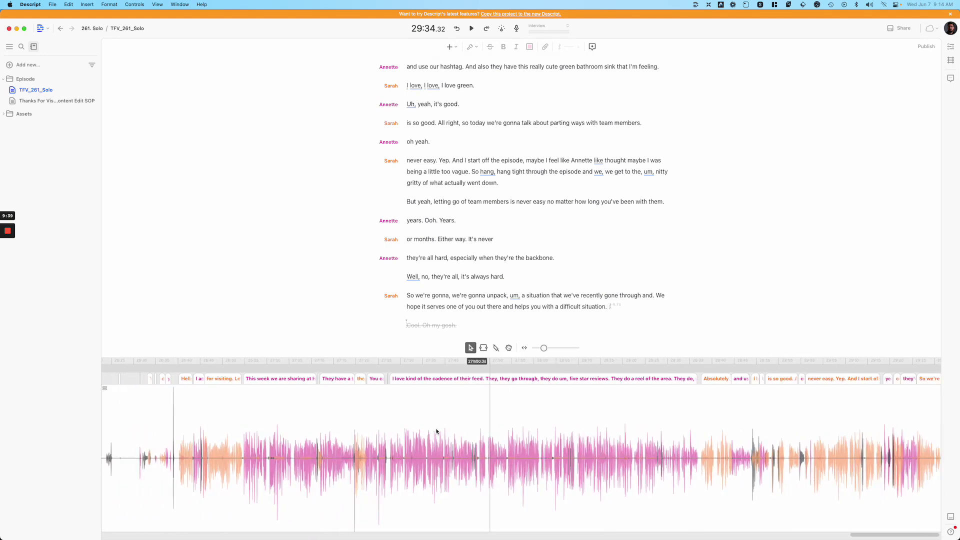
{"action": "scroll", "coordinate": [437, 432], "scroll_direction": "left", "scroll_amount": 7}
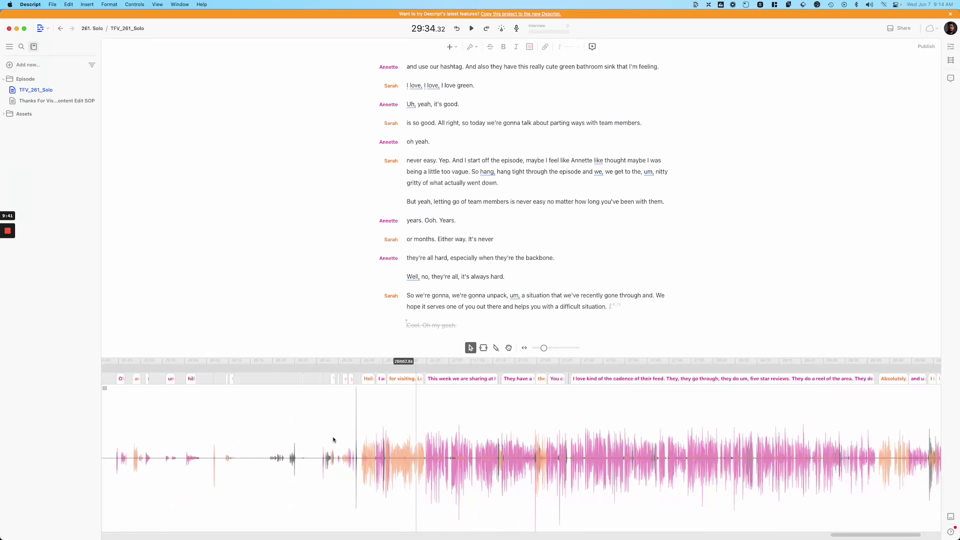
{"action": "scroll", "coordinate": [634, 443], "scroll_direction": "left", "scroll_amount": 4}
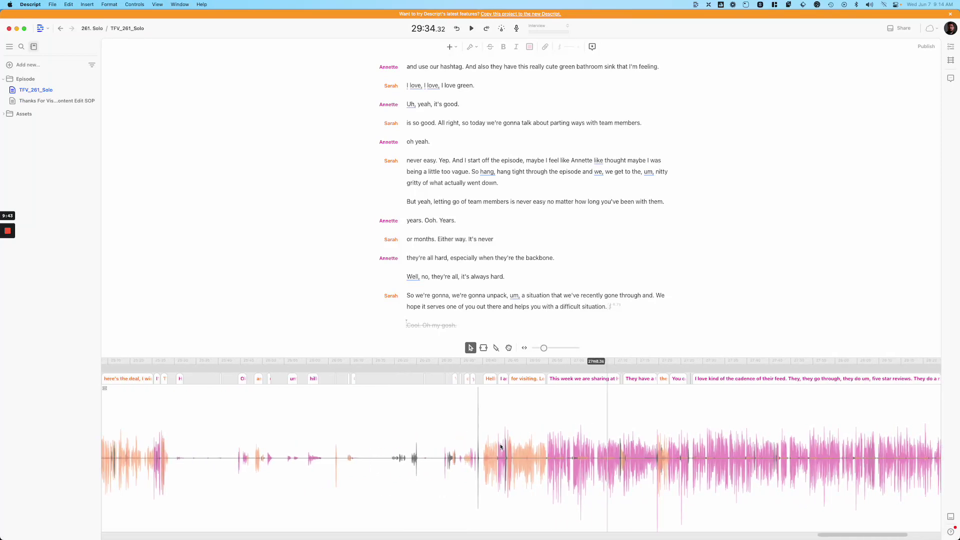
{"action": "scroll", "coordinate": [496, 446], "scroll_direction": "left", "scroll_amount": 3}
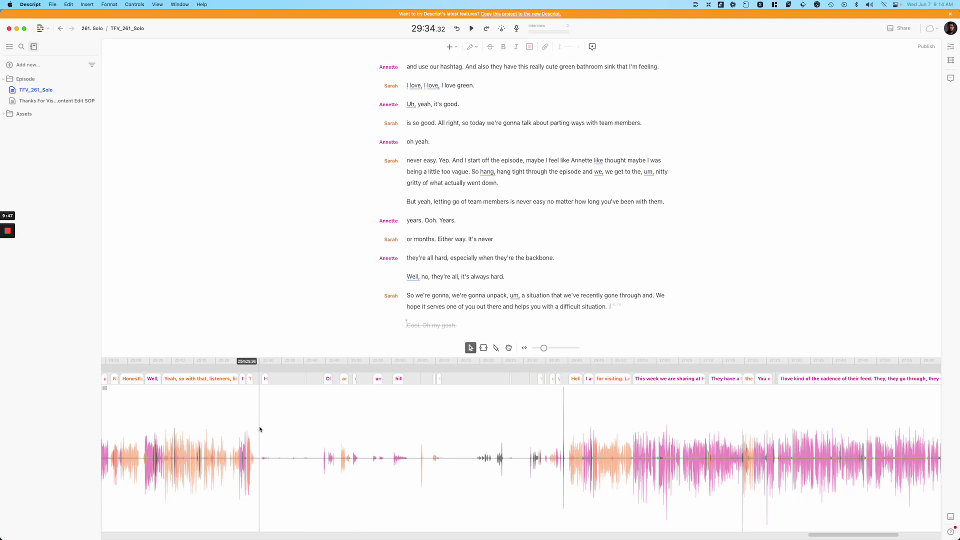
{"action": "scroll", "coordinate": [259, 429], "scroll_direction": "up", "scroll_amount": 5}
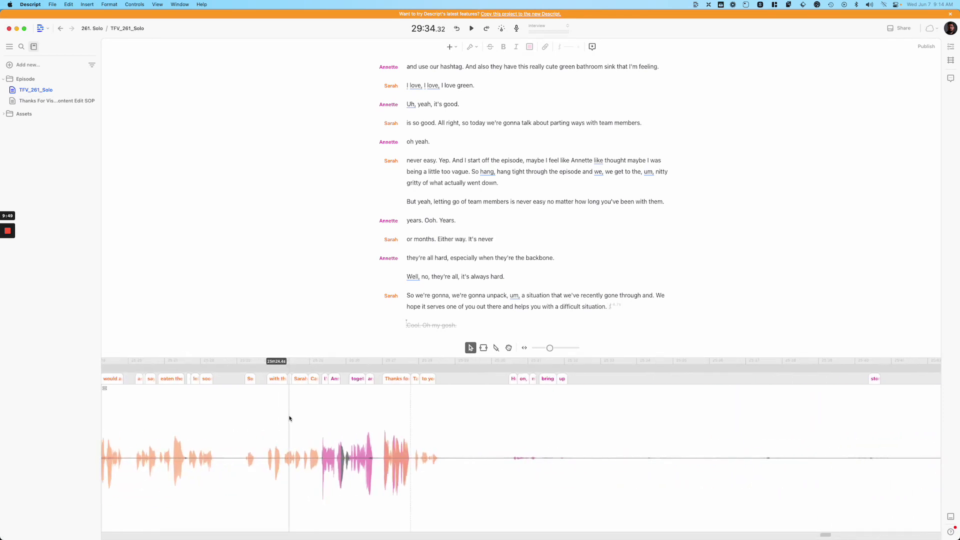
{"action": "scroll", "coordinate": [376, 423], "scroll_direction": "up", "scroll_amount": 2}
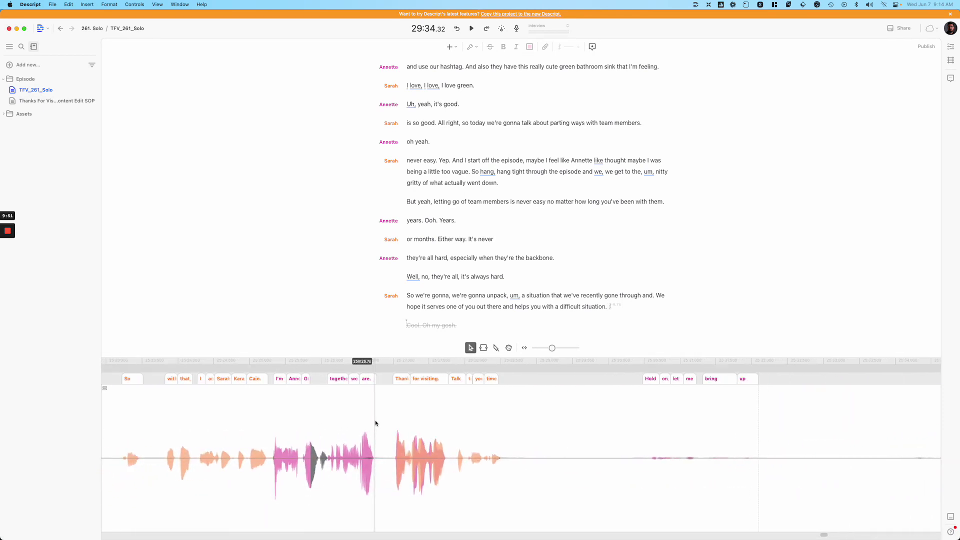
{"action": "scroll", "coordinate": [376, 423], "scroll_direction": "down", "scroll_amount": 2}
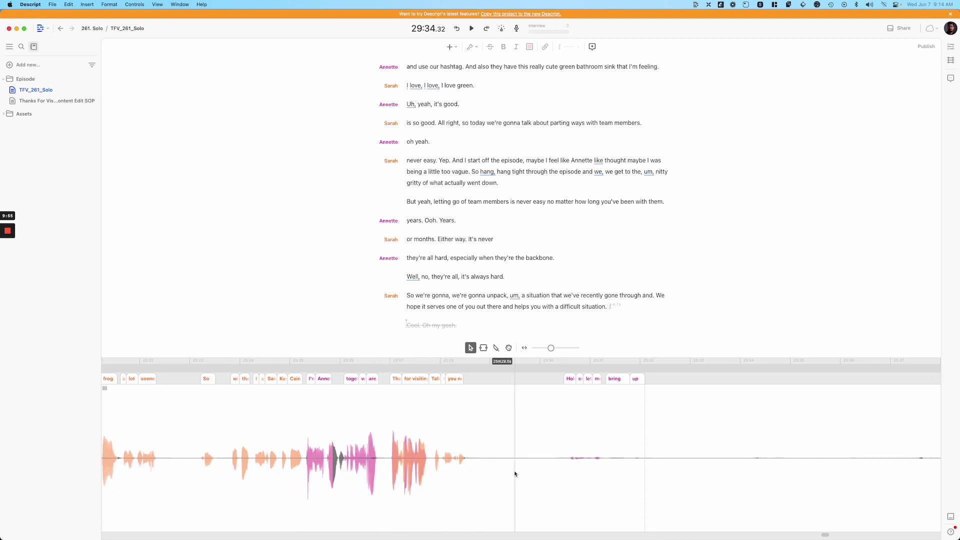
{"action": "left_click", "coordinate": [474, 470]}
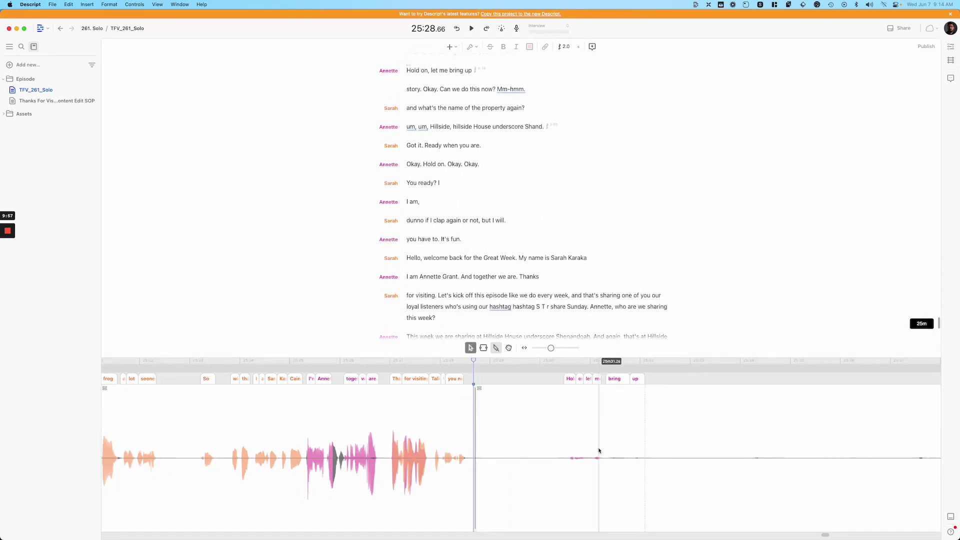
Step: Split the audio just before "Hello, welcome back", and delete the chatter from "Hold on, let me bring up" to "you have to. It's fun."
{"action": "scroll", "coordinate": [599, 450], "scroll_direction": "down", "scroll_amount": 5}
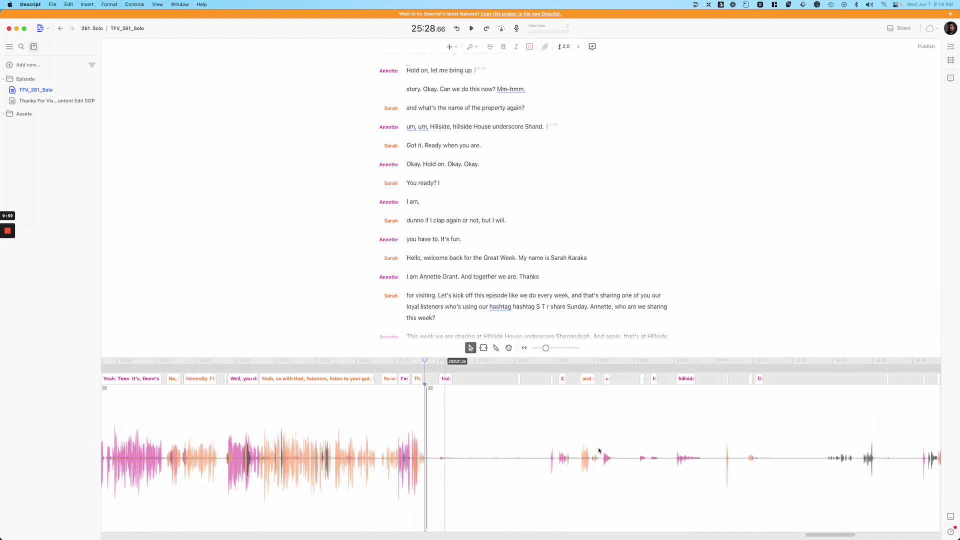
{"action": "scroll", "coordinate": [599, 450], "scroll_direction": "down", "scroll_amount": 5}
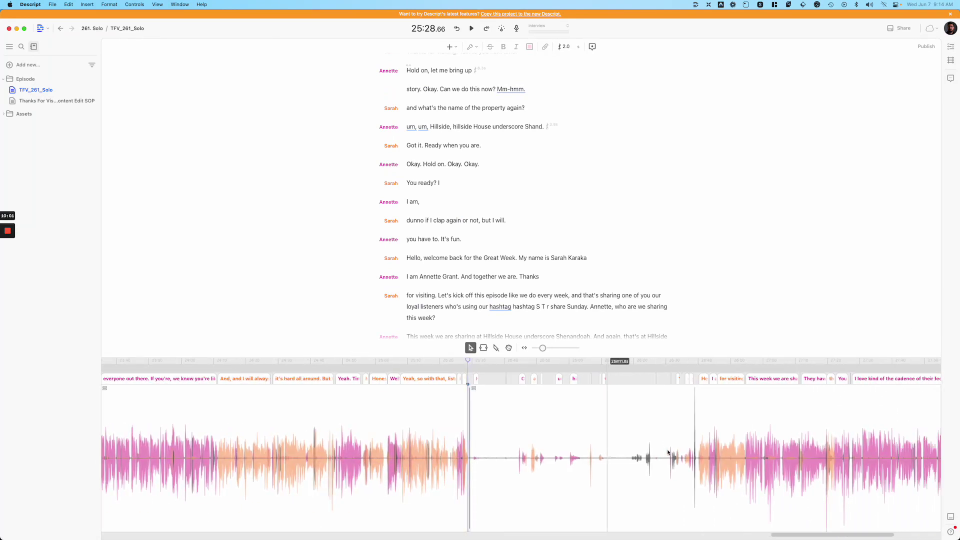
{"action": "scroll", "coordinate": [669, 452], "scroll_direction": "right", "scroll_amount": 3}
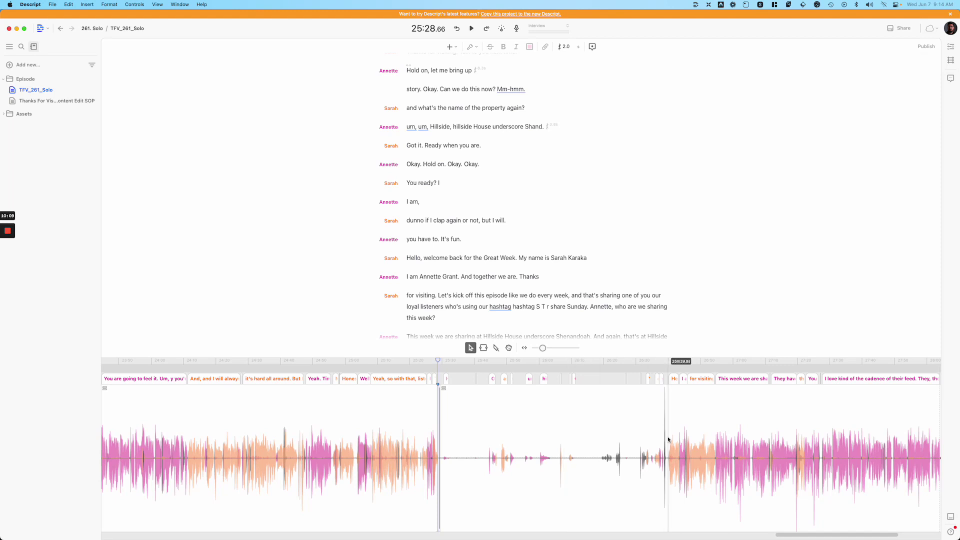
{"action": "scroll", "coordinate": [668, 440], "scroll_direction": "right", "scroll_amount": 10}
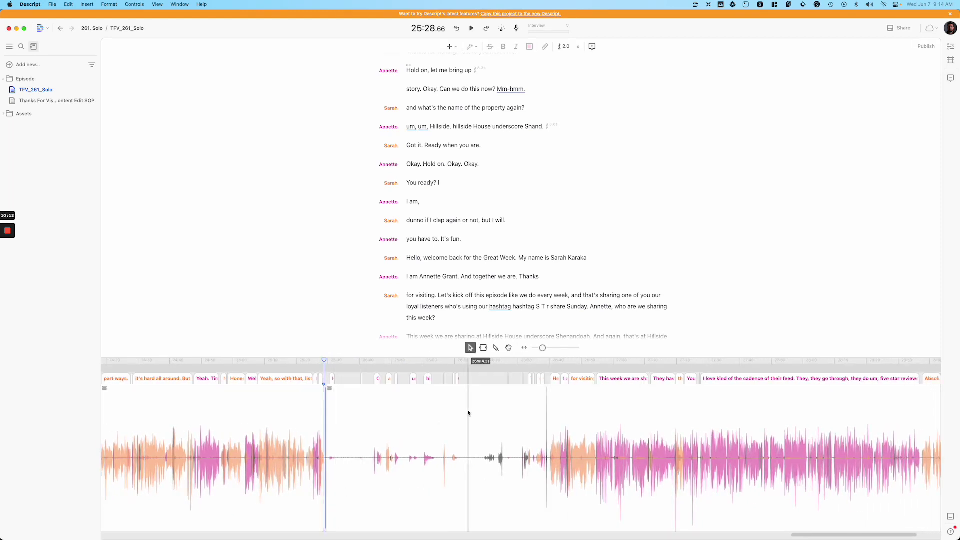
{"action": "left_click", "coordinate": [549, 443]}
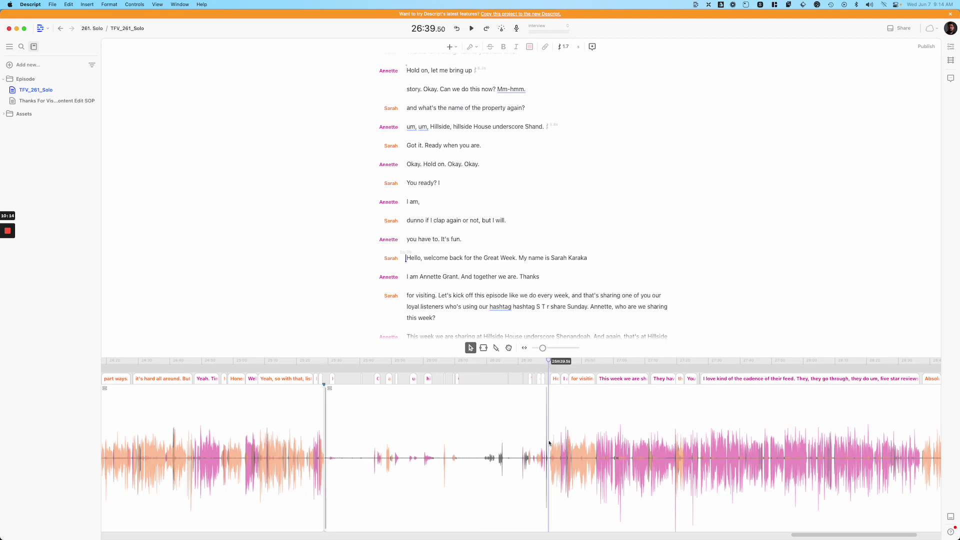
{"action": "scroll", "coordinate": [548, 443], "scroll_direction": "up", "scroll_amount": 3}
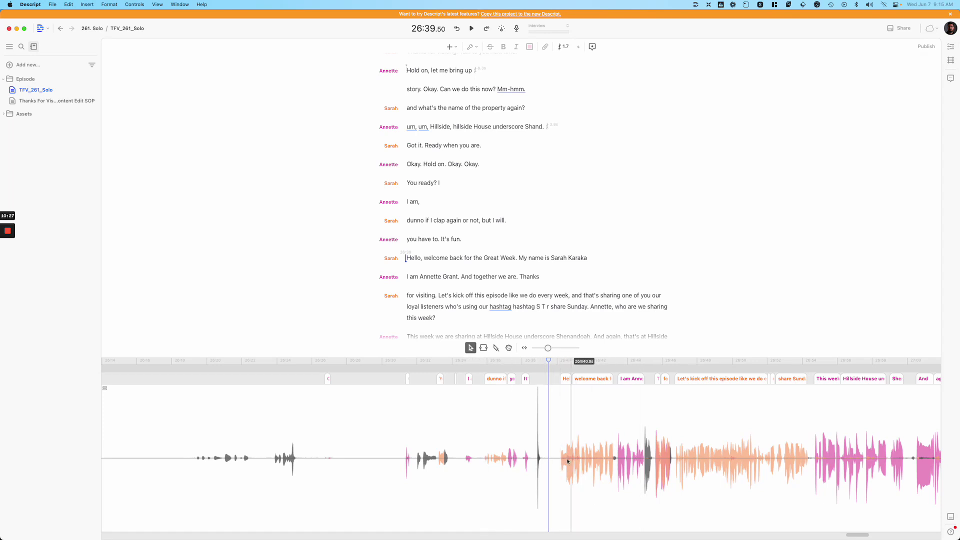
{"action": "key", "text": "c"}
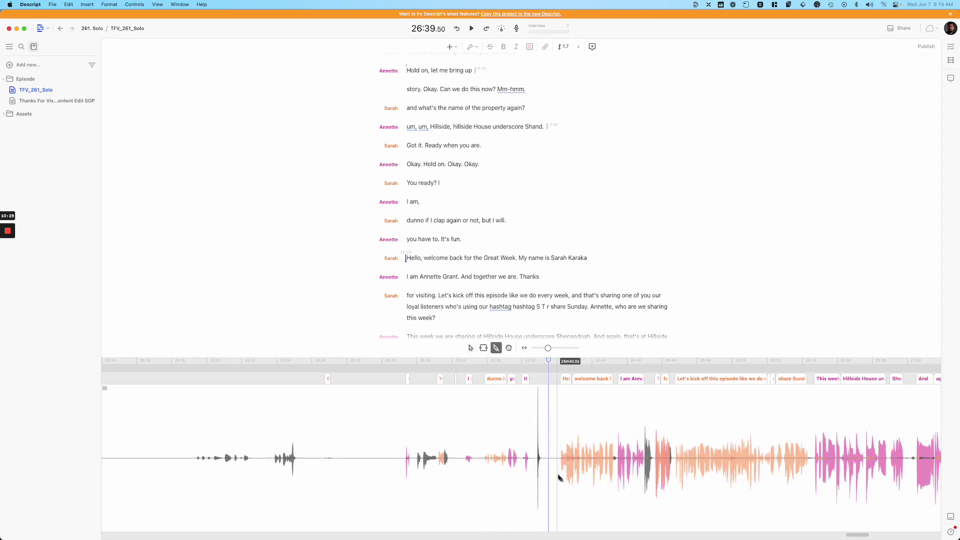
{"action": "left_click", "coordinate": [558, 466]}
{"action": "key", "text": "v"}
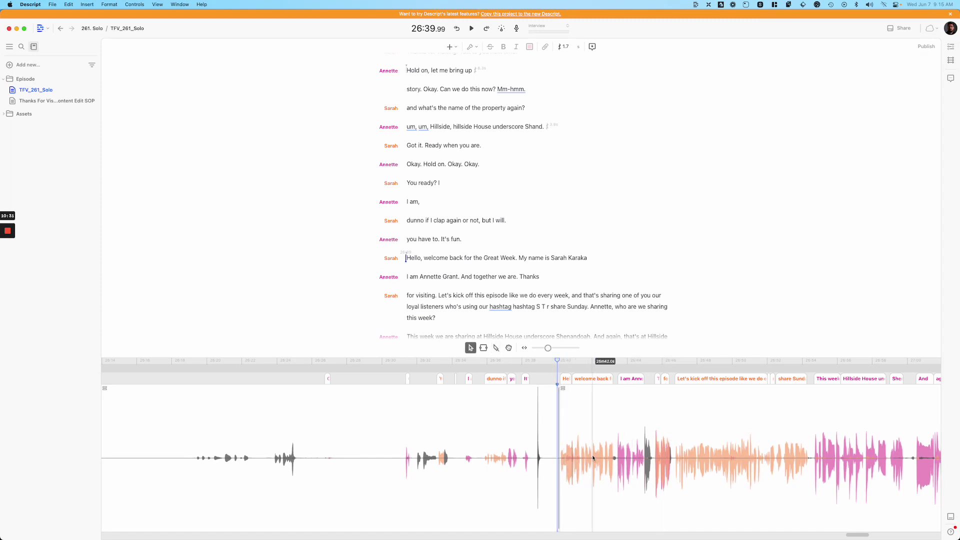
{"action": "left_click", "coordinate": [499, 406]}
{"action": "key", "text": "BackSpace"}
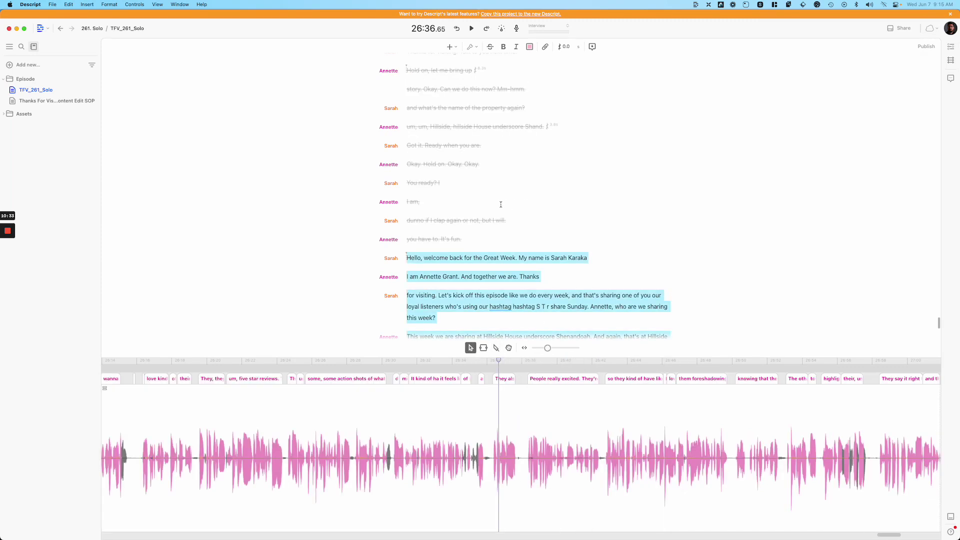
Step: Move the passage from "Hello, welcome back" through the struck-out "Cool. Oh my gosh." from the end of the transcript to under the Intro heading
{"action": "left_click", "coordinate": [406, 258]}
{"action": "scroll", "coordinate": [435, 281], "scroll_direction": "down", "scroll_amount": 15}
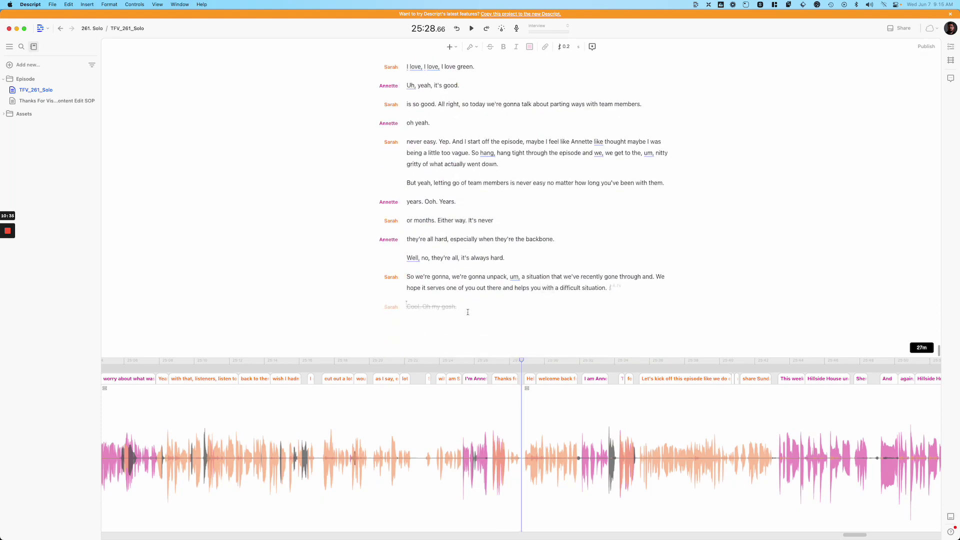
{"action": "left_click", "coordinate": [466, 308], "text": "shift"}
{"action": "key", "text": "BackSpace"}
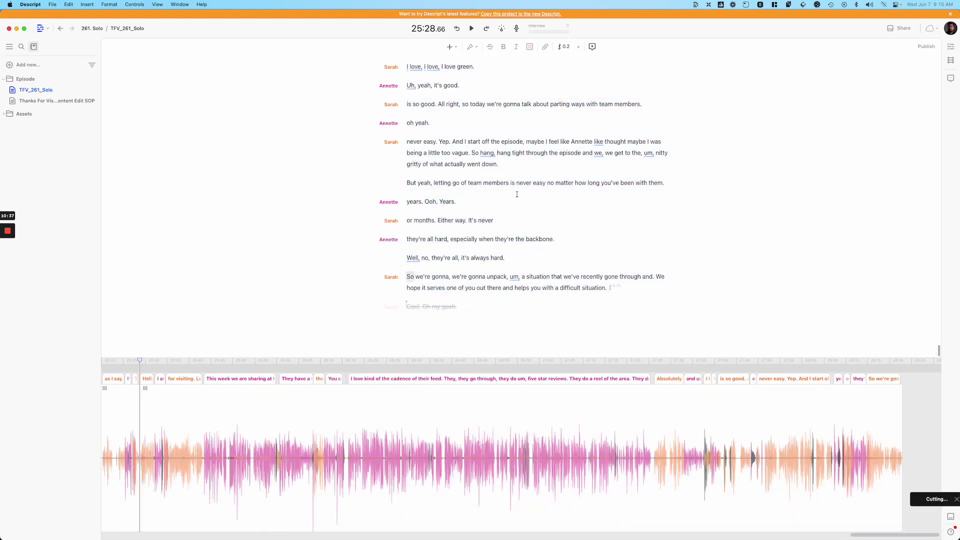
{"action": "scroll", "coordinate": [528, 275], "scroll_direction": "up", "scroll_amount": 20}
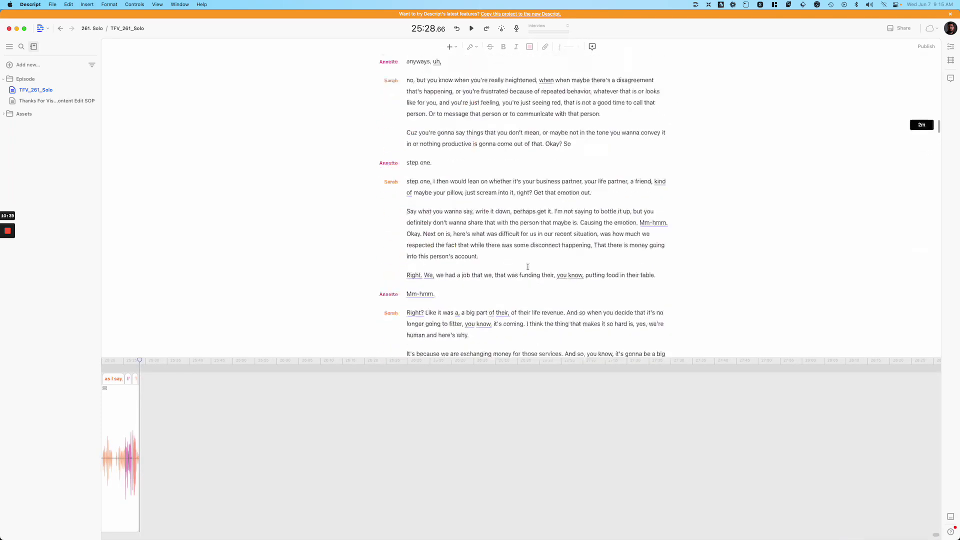
{"action": "scroll", "coordinate": [527, 267], "scroll_direction": "down", "scroll_amount": 5}
{"action": "left_click", "coordinate": [419, 132]}
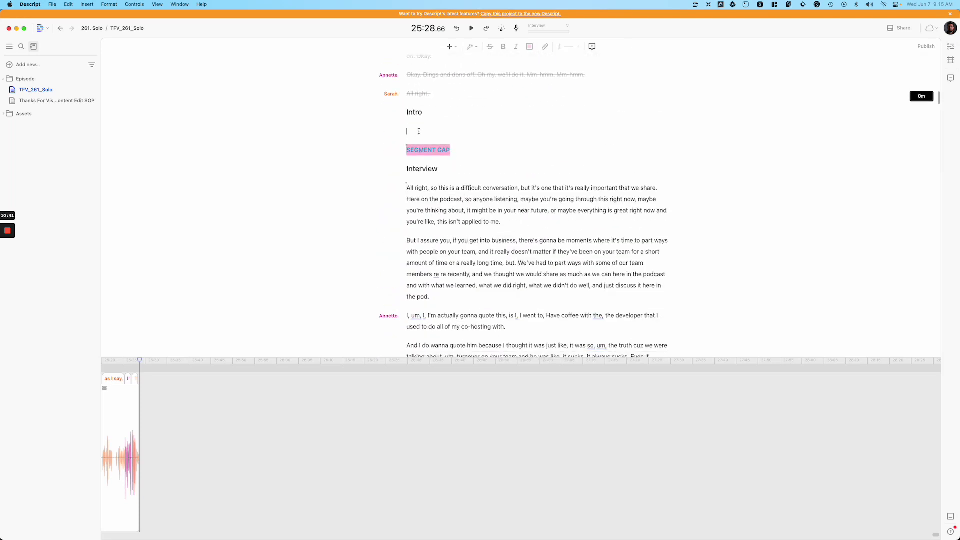
{"action": "key", "text": "BackSpace"}
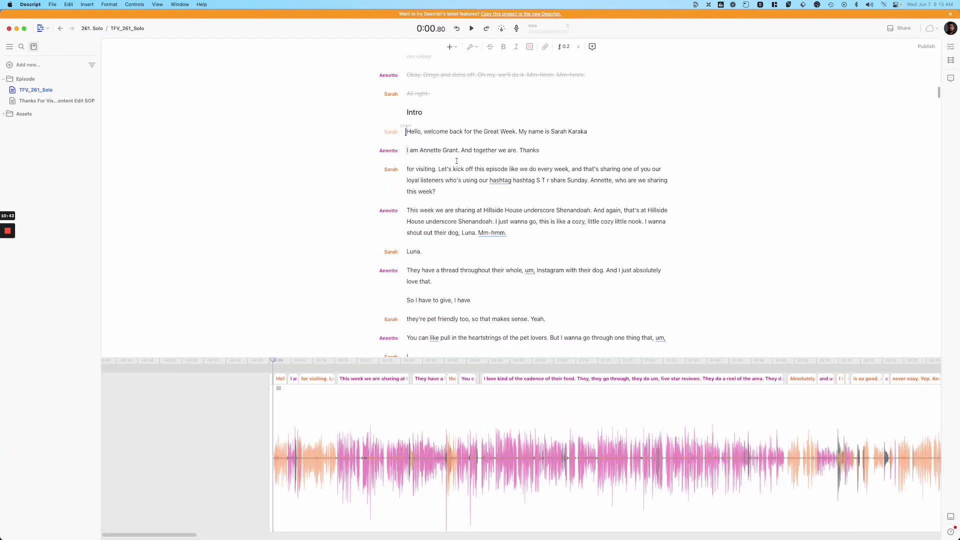
Step: Examine the segment gaps in the waveform before the Intro and between the Intro and the Interview, and the matching transition in the transcript
{"action": "scroll", "coordinate": [251, 461], "scroll_direction": "up", "scroll_amount": 5}
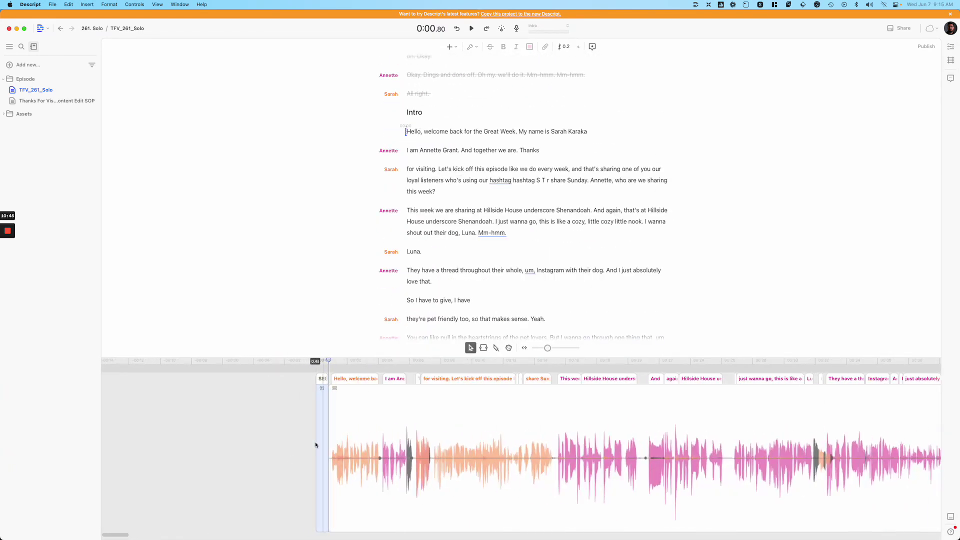
{"action": "scroll", "coordinate": [315, 442], "scroll_direction": "up", "scroll_amount": 5}
{"action": "scroll", "coordinate": [315, 443], "scroll_direction": "down", "scroll_amount": 8}
{"action": "scroll", "coordinate": [315, 444], "scroll_direction": "right", "scroll_amount": 15}
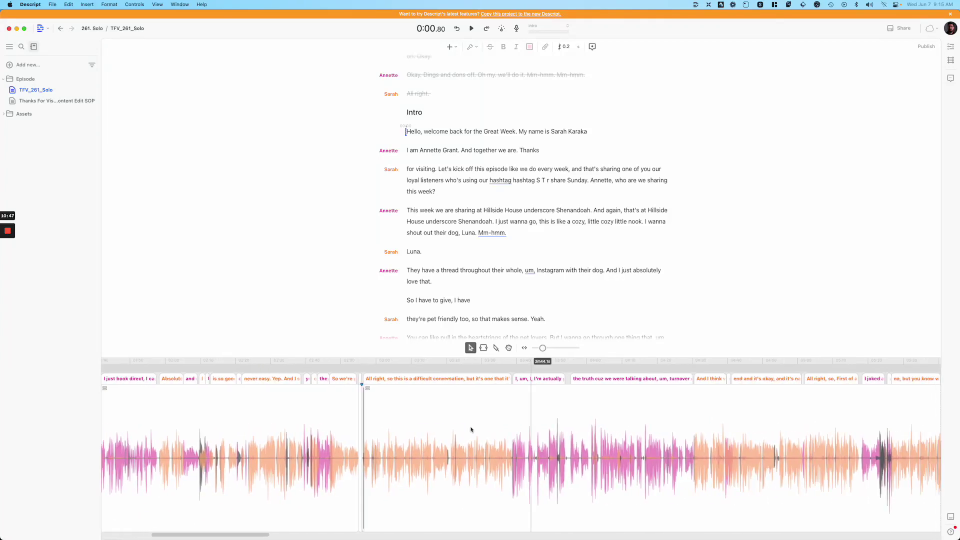
{"action": "scroll", "coordinate": [356, 420], "scroll_direction": "up", "scroll_amount": 3}
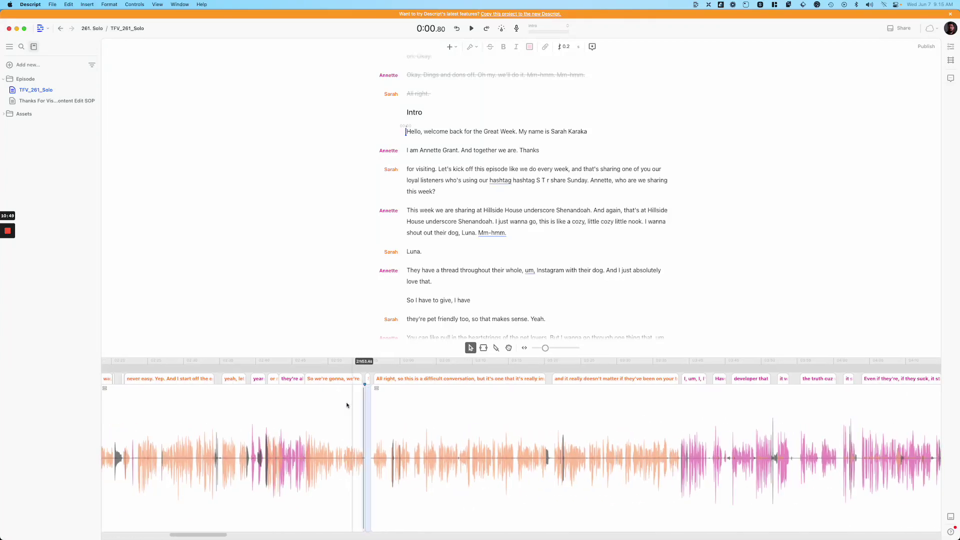
{"action": "scroll", "coordinate": [363, 416], "scroll_direction": "up", "scroll_amount": 3}
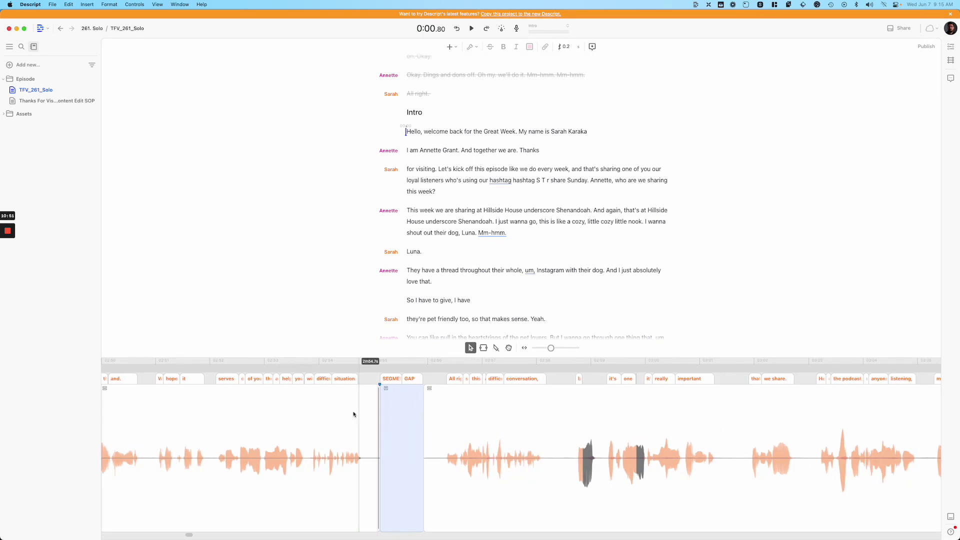
{"action": "mouse_move", "coordinate": [379, 426]}
{"action": "left_mouse_down"}
{"action": "mouse_move", "coordinate": [411, 404]}
{"action": "mouse_move", "coordinate": [403, 460]}
{"action": "mouse_move", "coordinate": [445, 418]}
{"action": "mouse_move", "coordinate": [425, 430]}
{"action": "left_mouse_up"}
{"action": "scroll", "coordinate": [656, 458], "scroll_direction": "down", "scroll_amount": 5}
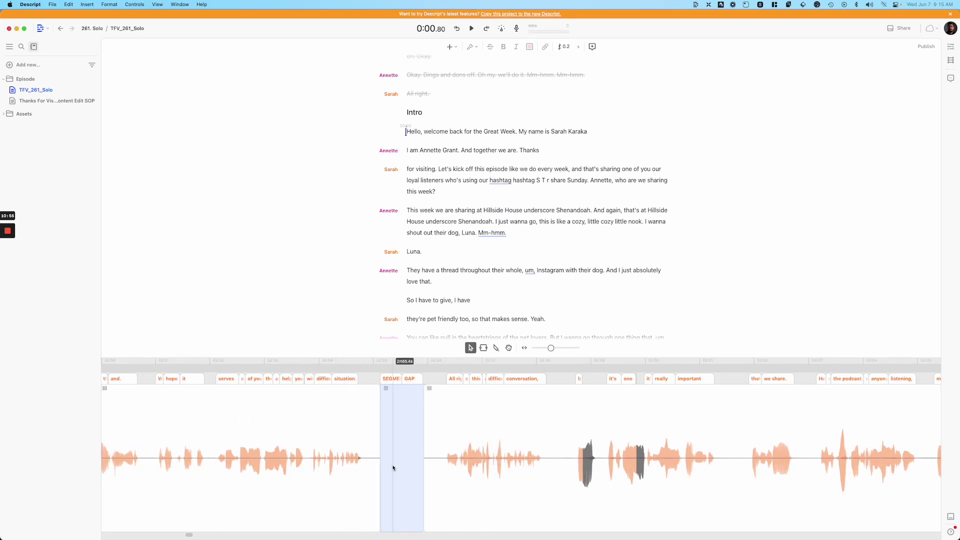
{"action": "scroll", "coordinate": [484, 167], "scroll_direction": "down", "scroll_amount": 15}
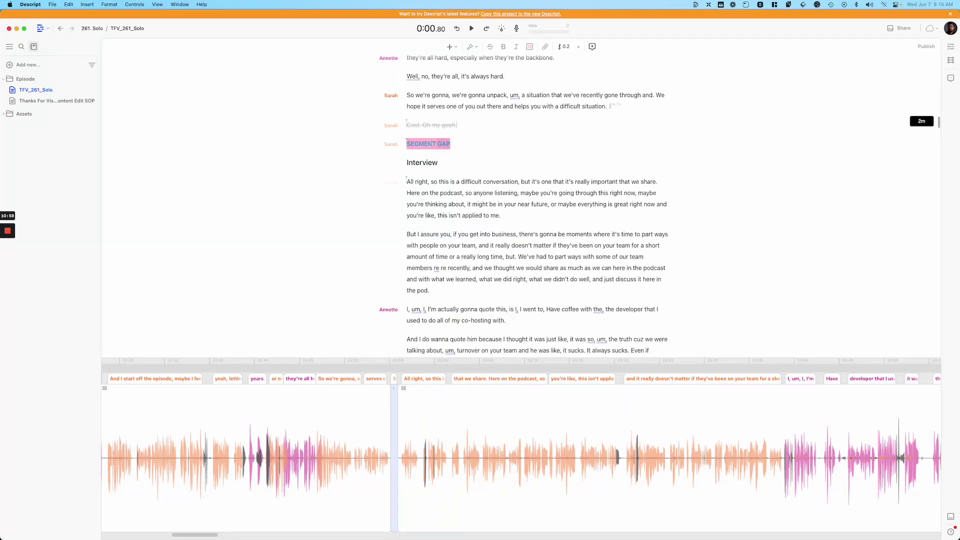
{"action": "left_click", "coordinate": [407, 181]}
Step: Add a "SEGMENT GAP" line after the struck-out "you have to. It's fun." at the transcript's end, with a new marker heading below it
{"action": "scroll", "coordinate": [503, 181], "scroll_direction": "down", "scroll_amount": 20}
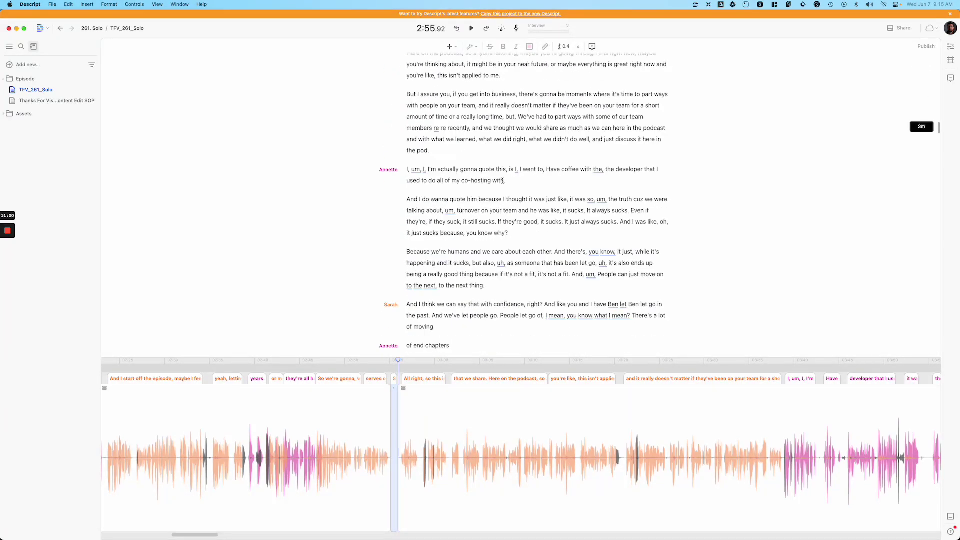
{"action": "scroll", "coordinate": [502, 181], "scroll_direction": "down", "scroll_amount": 20}
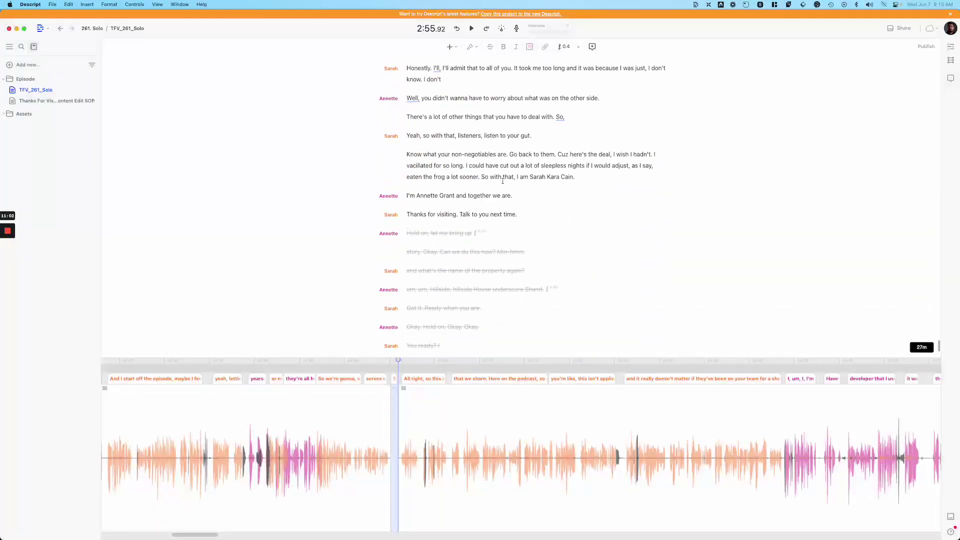
{"action": "left_click", "coordinate": [527, 102]}
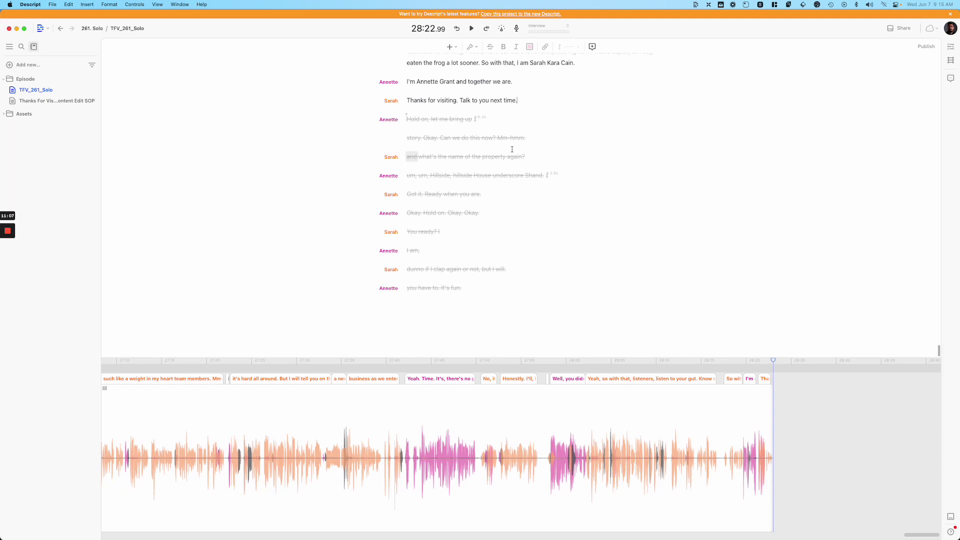
{"action": "left_click", "coordinate": [475, 285]}
{"action": "key", "text": "Return"}
{"action": "type", "text": "SEGMENT GAP"}
{"action": "key", "text": "Return"}
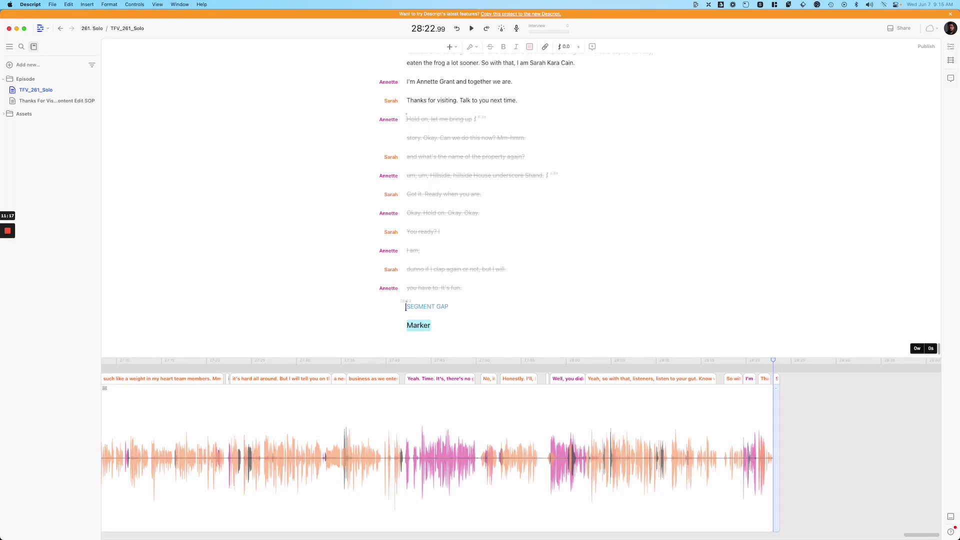
Step: Name the marker heading below the "SEGMENT GAP" line at the transcript's end "Outro"
{"action": "type", "text": "Outro"}
{"action": "key", "text": "Return"}
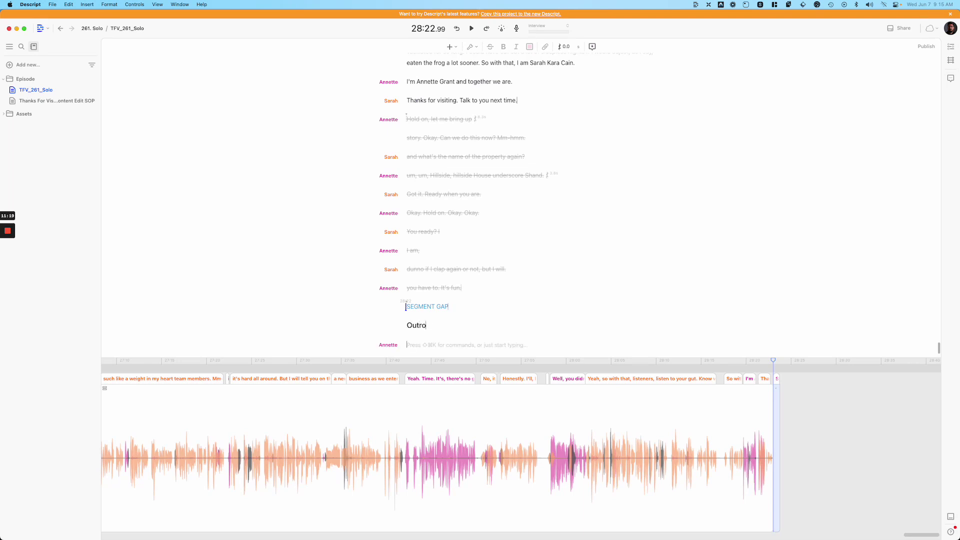
{"action": "scroll", "coordinate": [516, 239], "scroll_direction": "down", "scroll_amount": 2}
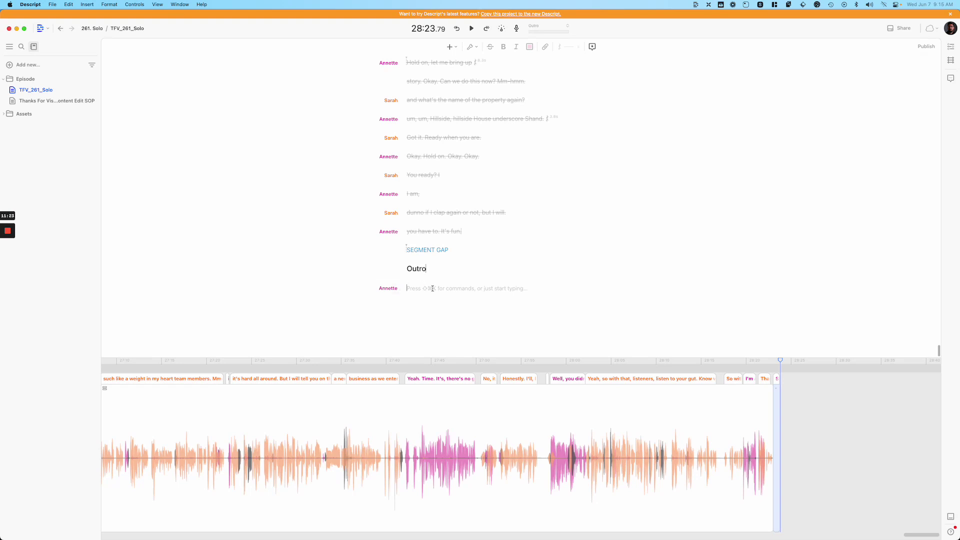
Step: Delete the "SEGMENT GAP" line and the "Outro" heading from the end of the transcript, including the empty line left there
{"action": "left_click_drag", "start_coordinate": [435, 272], "coordinate": [395, 250]}
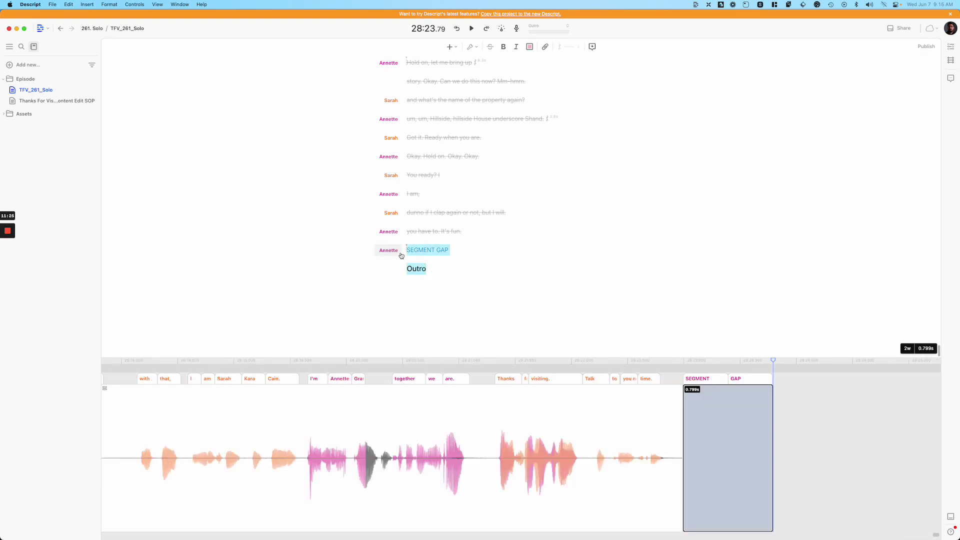
{"action": "key", "text": "BackSpace"}
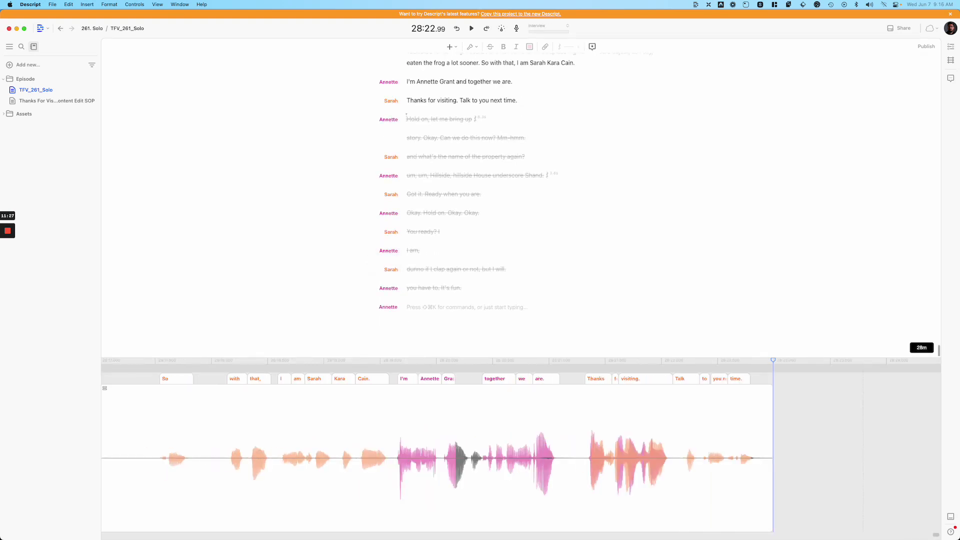
{"action": "key", "text": "BackSpace"}
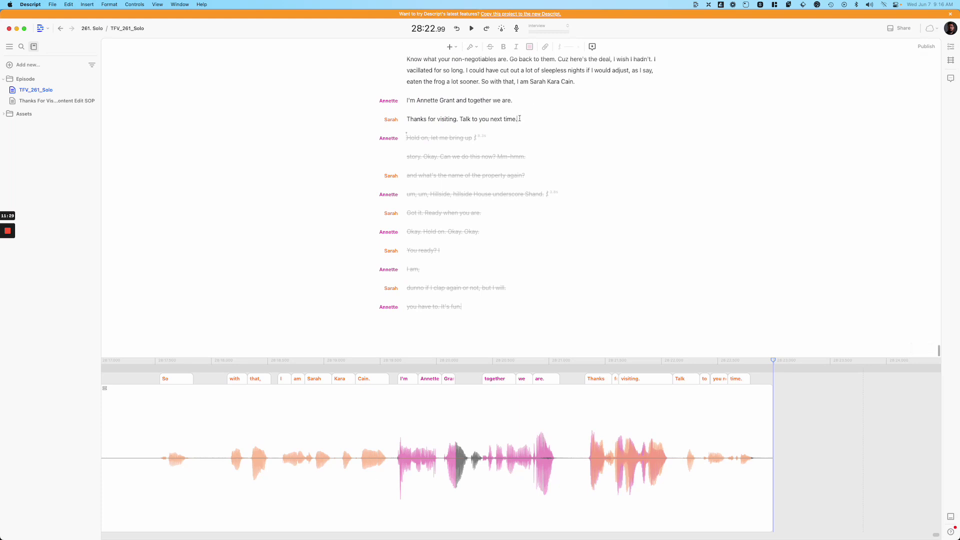
Step: Delete the "Teaser" heading and the "SEGMENT GAP" line below it from the start of the transcript
{"action": "scroll", "coordinate": [520, 118], "scroll_direction": "up", "scroll_amount": 3}
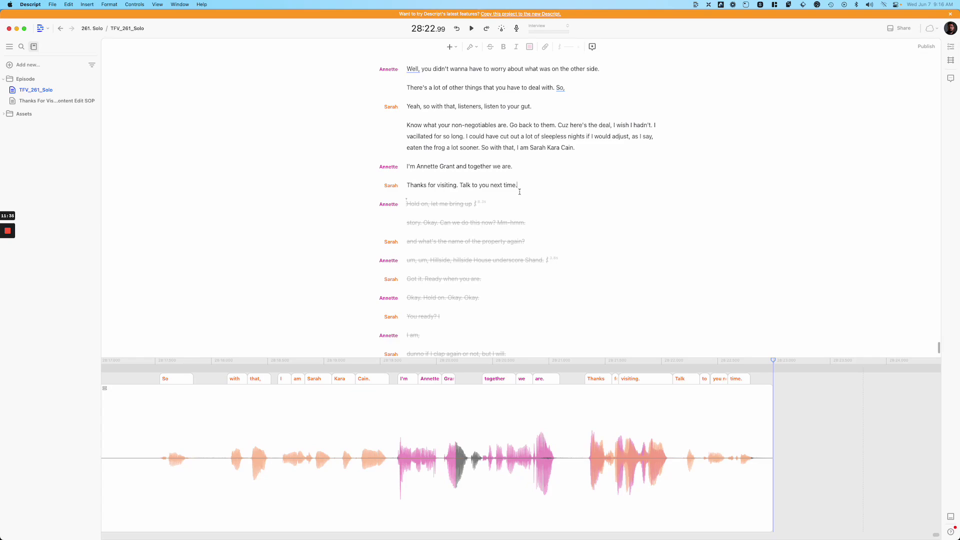
{"action": "scroll", "coordinate": [520, 193], "scroll_direction": "up", "scroll_amount": 20}
{"action": "scroll", "coordinate": [520, 189], "scroll_direction": "up", "scroll_amount": 20}
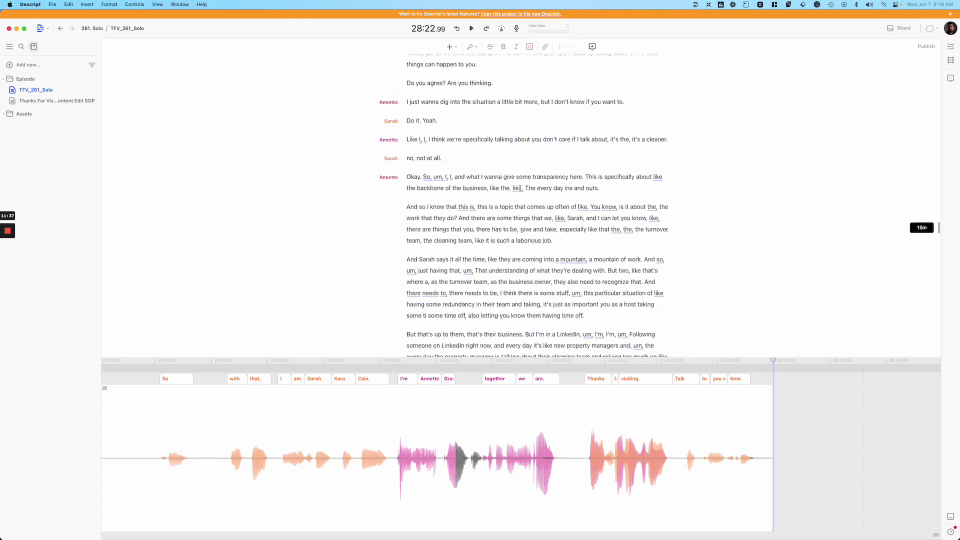
{"action": "scroll", "coordinate": [520, 189], "scroll_direction": "up", "scroll_amount": 15}
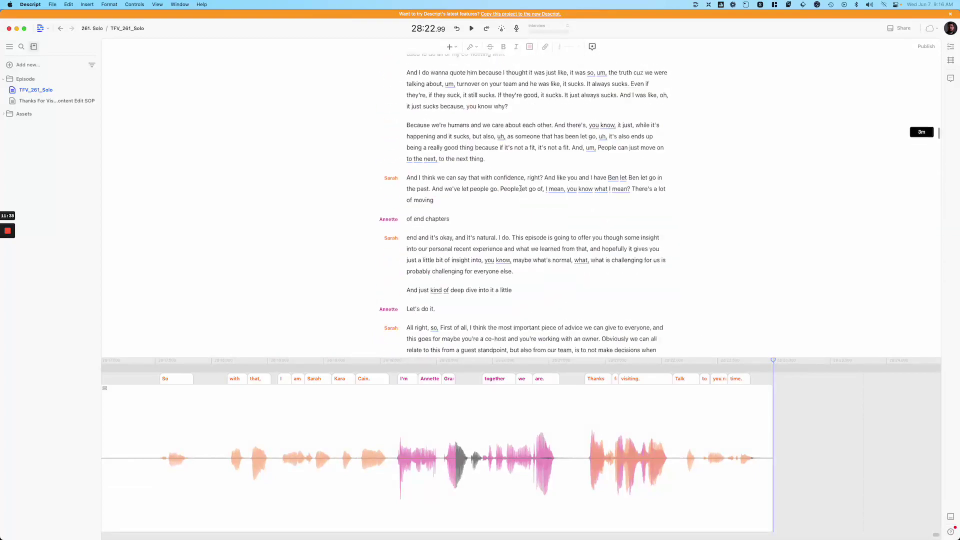
{"action": "scroll", "coordinate": [520, 189], "scroll_direction": "up", "scroll_amount": 15}
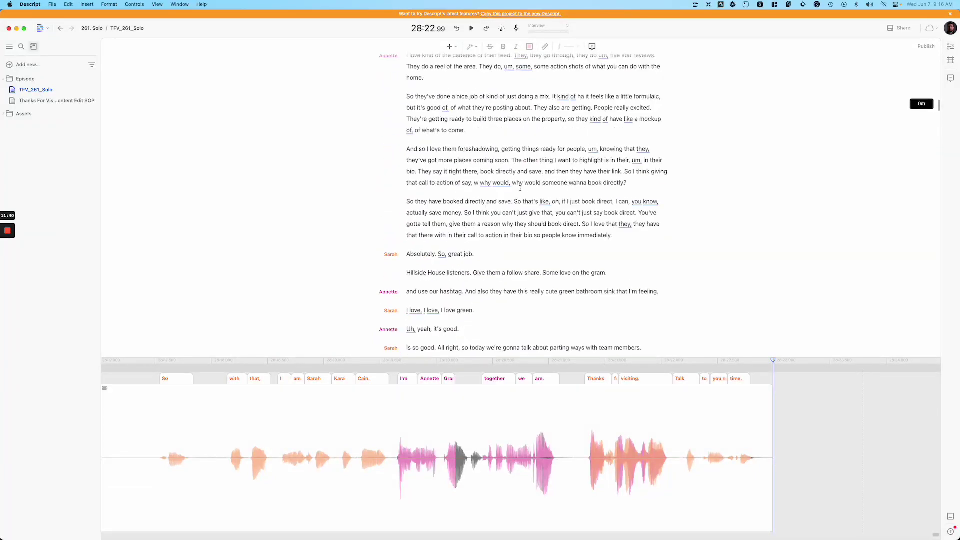
{"action": "scroll", "coordinate": [520, 189], "scroll_direction": "up", "scroll_amount": 10}
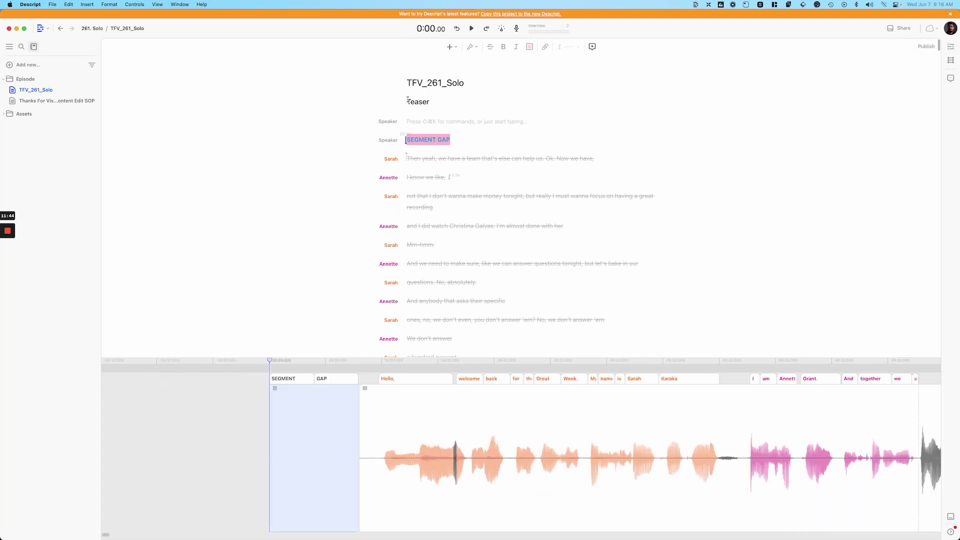
{"action": "left_click_drag", "start_coordinate": [401, 96], "coordinate": [471, 136]}
{"action": "key", "text": "BackSpace"}
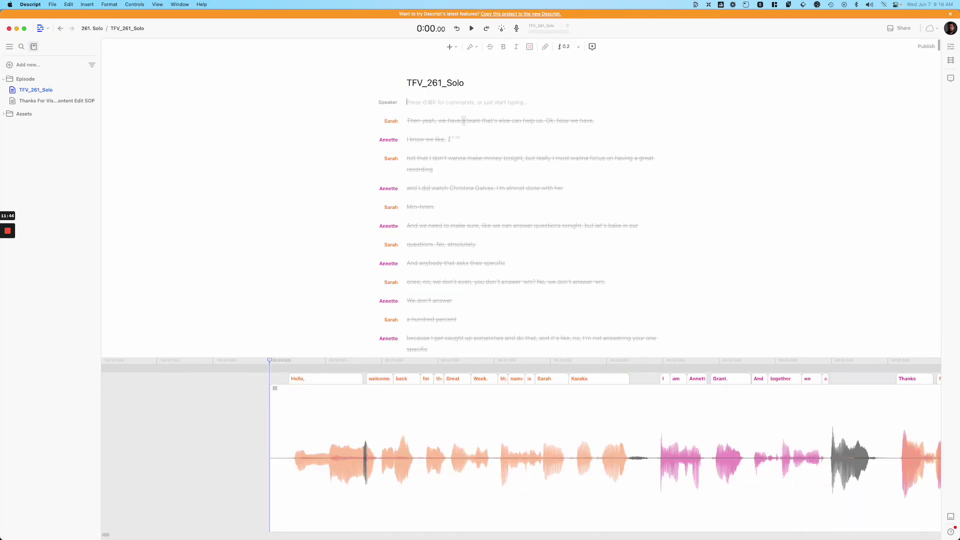
Step: Post the comment "client request - remove this section" on the passage from "And so I know that this is" through "single property manager."
{"action": "scroll", "coordinate": [465, 190], "scroll_direction": "down", "scroll_amount": 10}
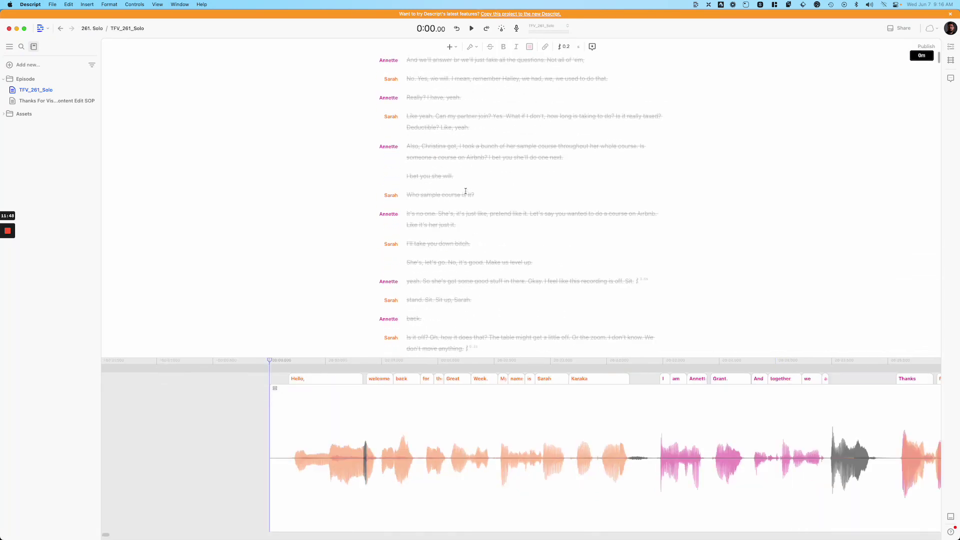
{"action": "scroll", "coordinate": [466, 191], "scroll_direction": "up", "scroll_amount": 10}
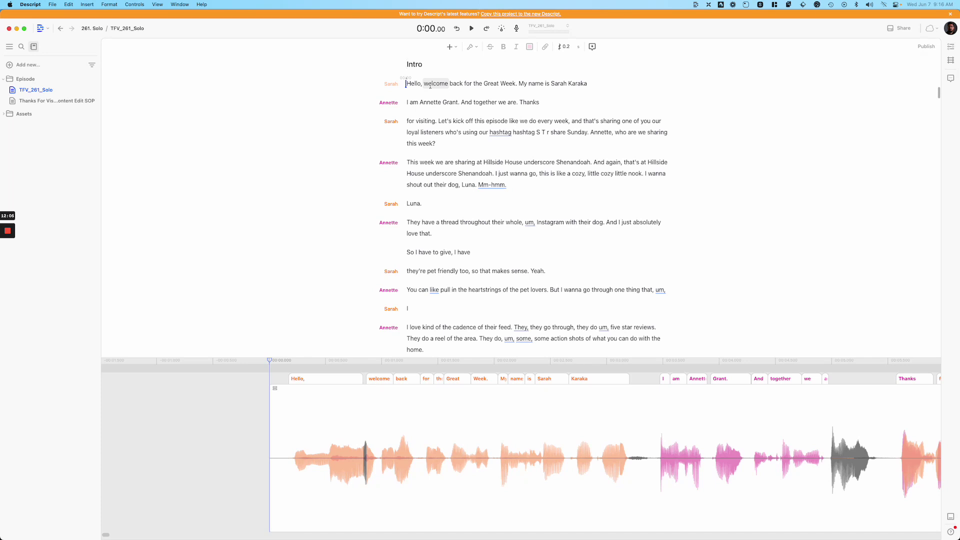
{"action": "scroll", "coordinate": [471, 371], "scroll_direction": "down", "scroll_amount": 5}
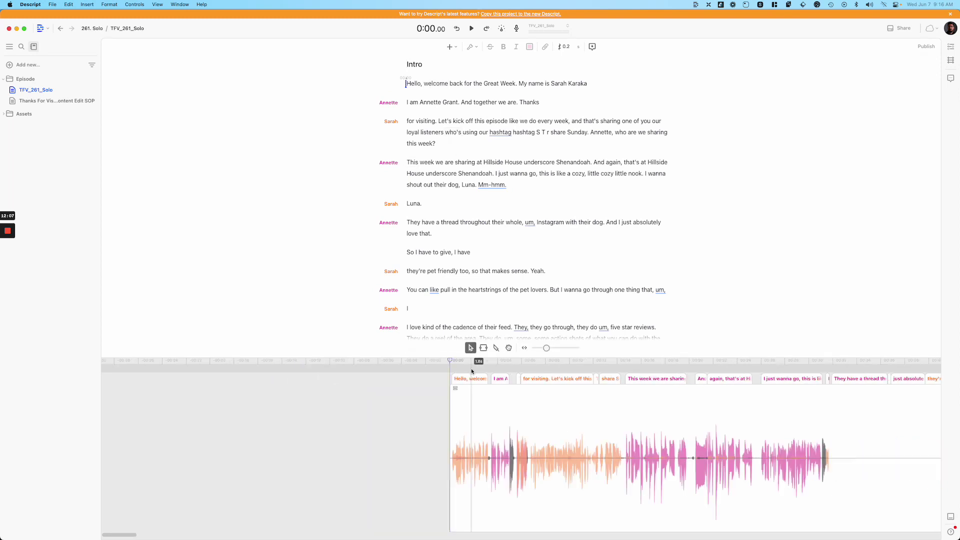
{"action": "scroll", "coordinate": [472, 372], "scroll_direction": "down", "scroll_amount": 5}
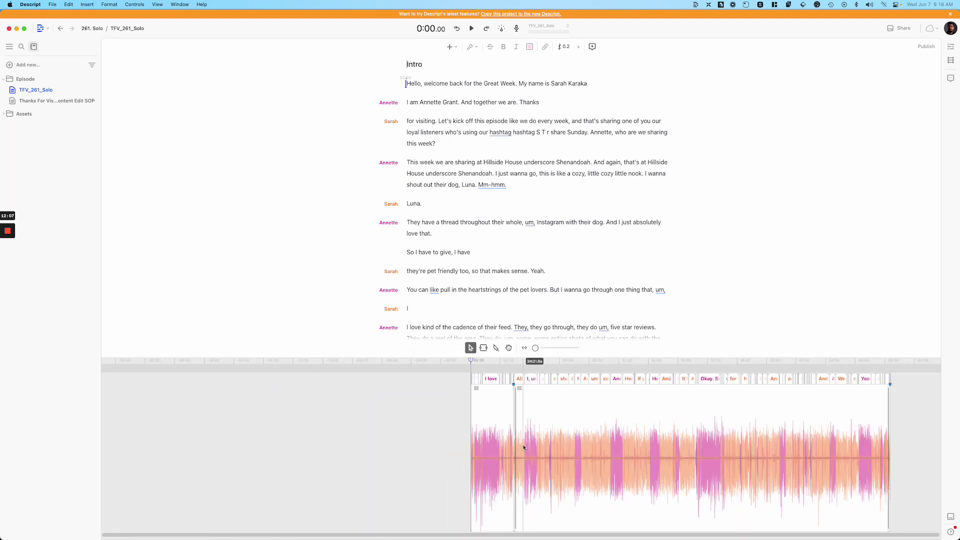
{"action": "left_click", "coordinate": [695, 361]}
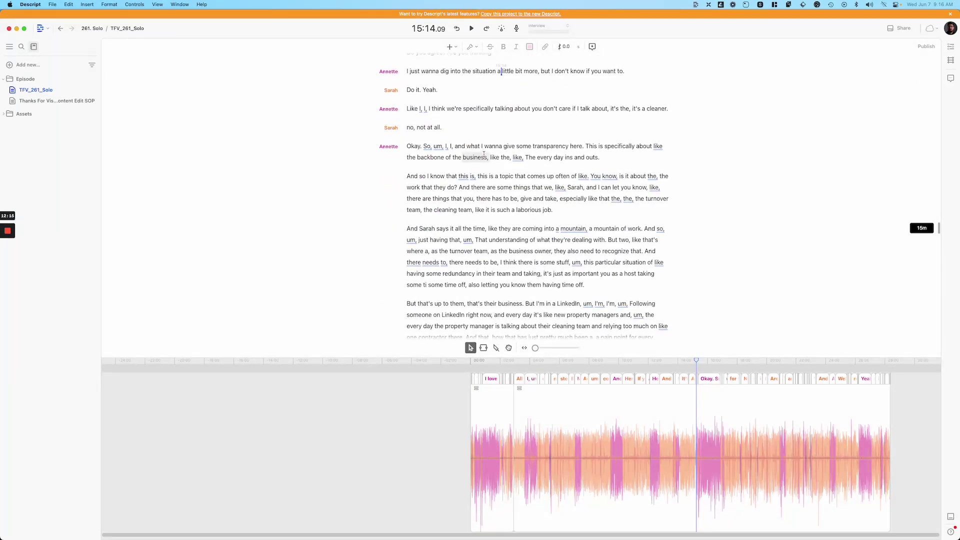
{"action": "scroll", "coordinate": [483, 155], "scroll_direction": "down", "scroll_amount": 2}
{"action": "left_click_drag", "start_coordinate": [407, 131], "coordinate": [526, 307]}
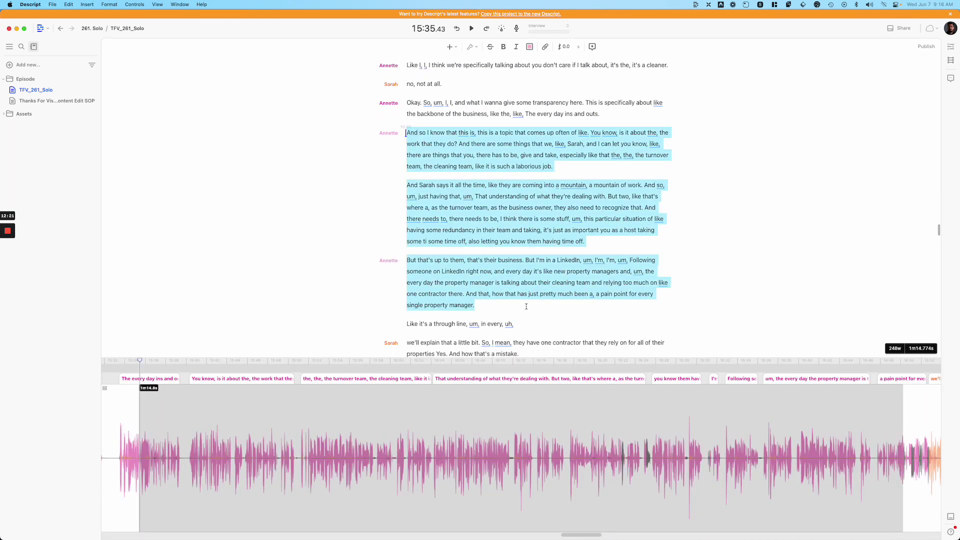
{"action": "left_click", "coordinate": [594, 51]}
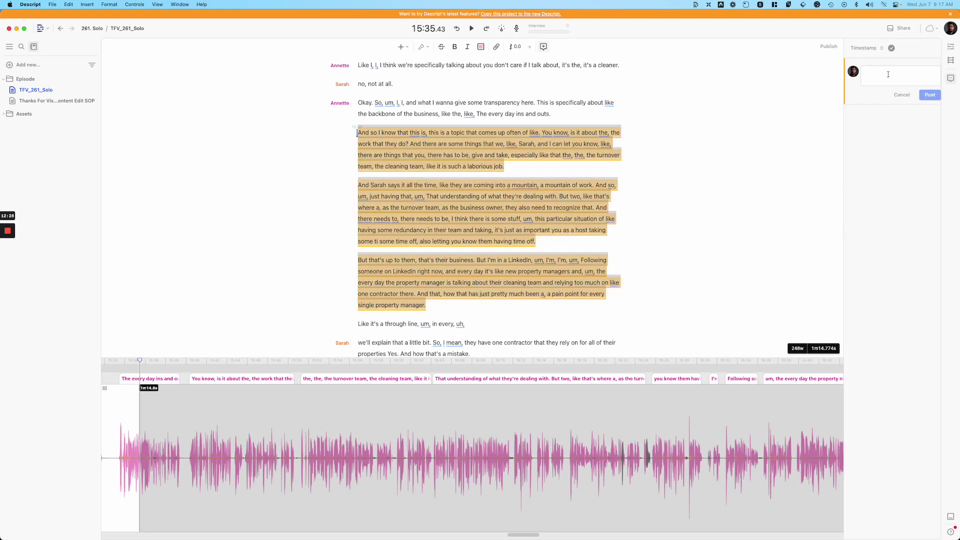
{"action": "type", "text": "client request - remove this section"}
{"action": "left_click", "coordinate": [930, 95]}
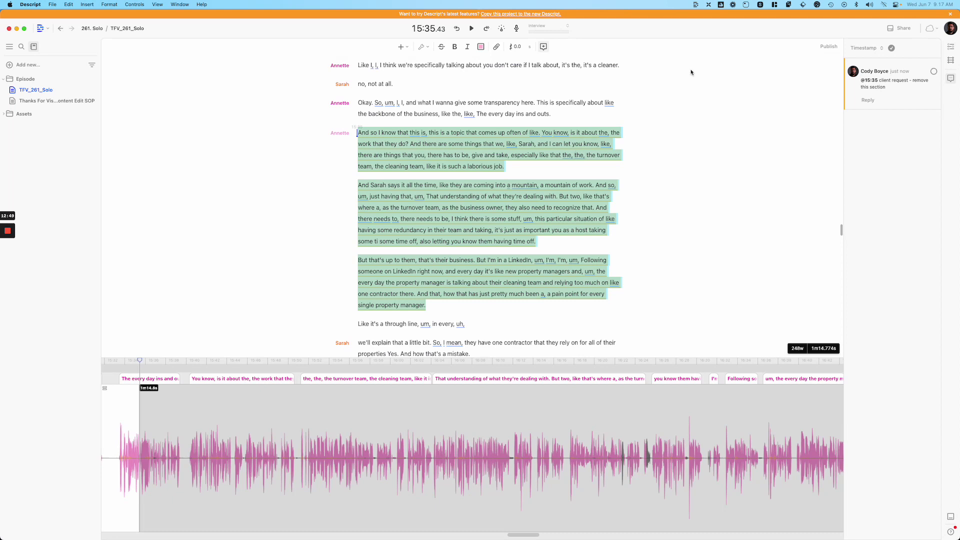
Step: Resolve the client request comment on the passage starting "And so I know that this is"
{"action": "left_click", "coordinate": [889, 143]}
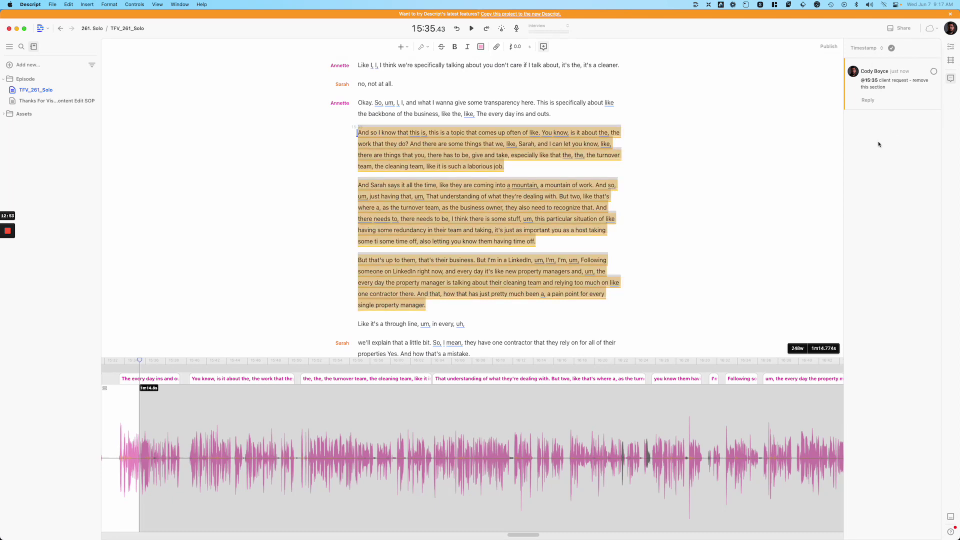
{"action": "left_click", "coordinate": [933, 73]}
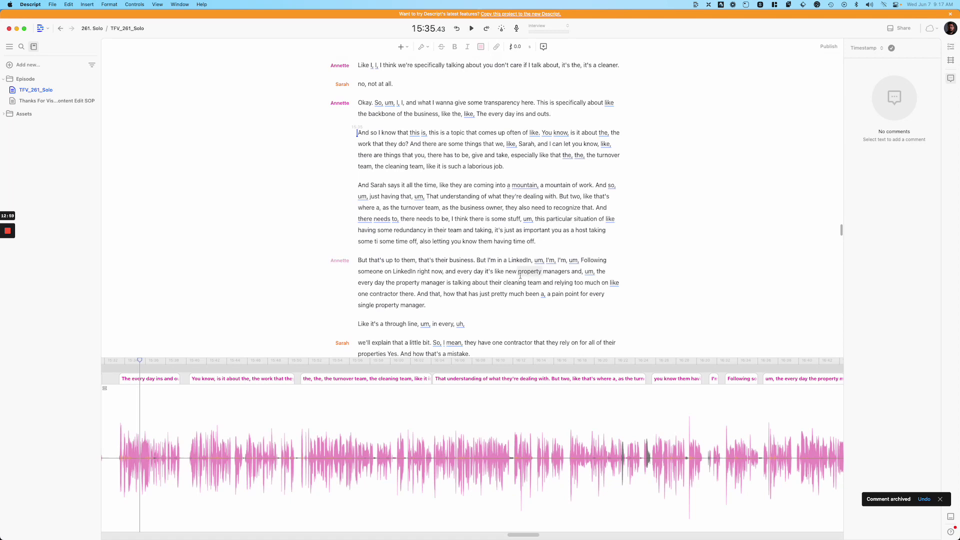
Step: Examine the waveform around "Do you agree? Are you thinking." and play the audio through "I think we're specifically"
{"action": "scroll", "coordinate": [393, 523], "scroll_direction": "down", "scroll_amount": 5}
{"action": "scroll", "coordinate": [382, 448], "scroll_direction": "down", "scroll_amount": 5}
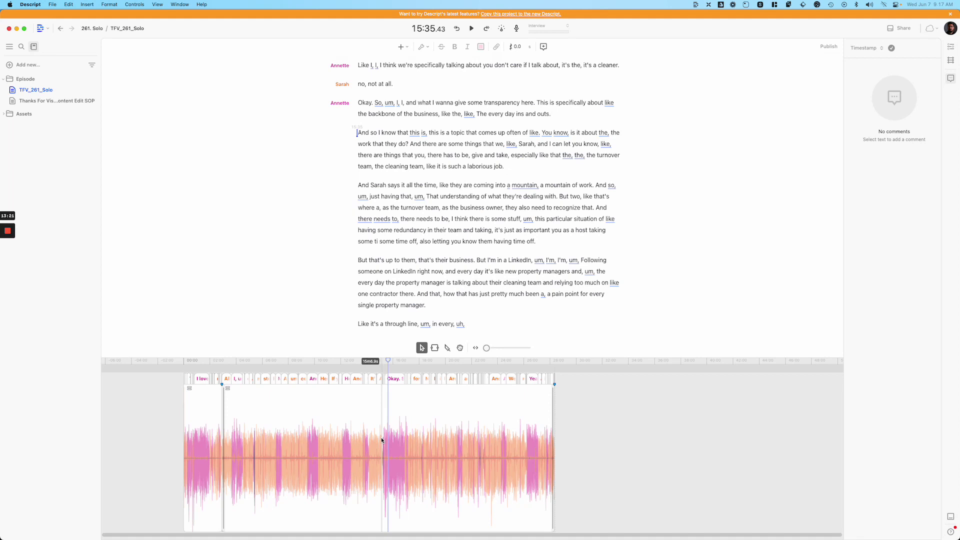
{"action": "scroll", "coordinate": [381, 437], "scroll_direction": "left", "scroll_amount": 3}
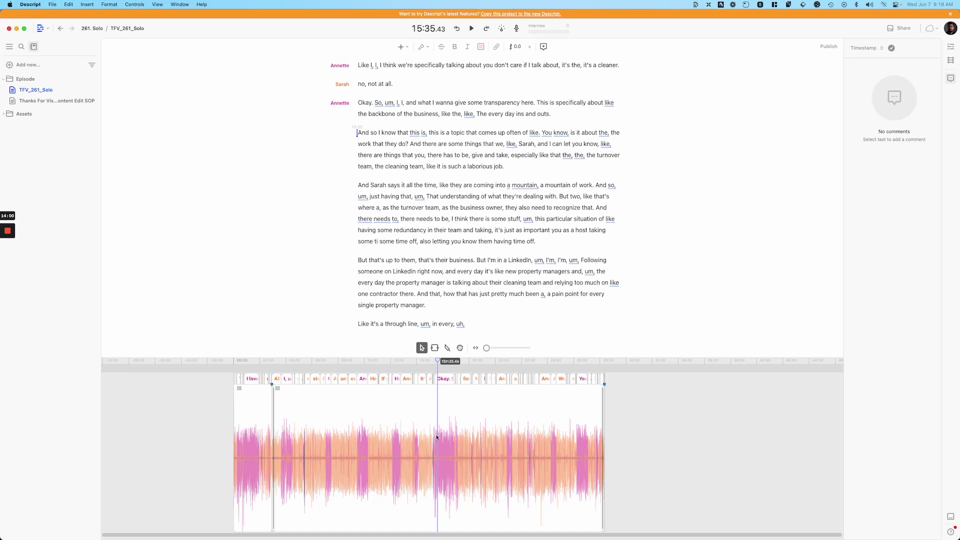
{"action": "scroll", "coordinate": [436, 438], "scroll_direction": "up", "scroll_amount": 5}
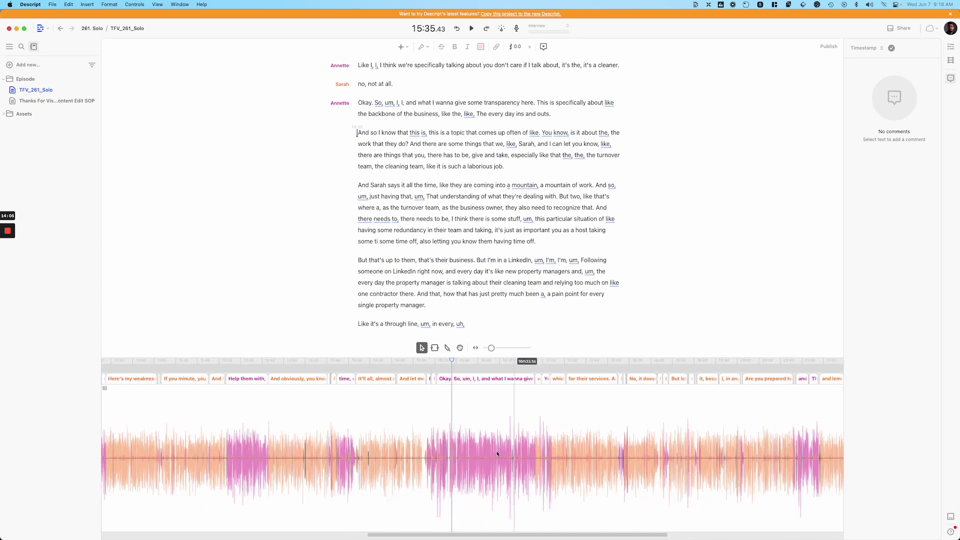
{"action": "scroll", "coordinate": [423, 435], "scroll_direction": "up", "scroll_amount": 4}
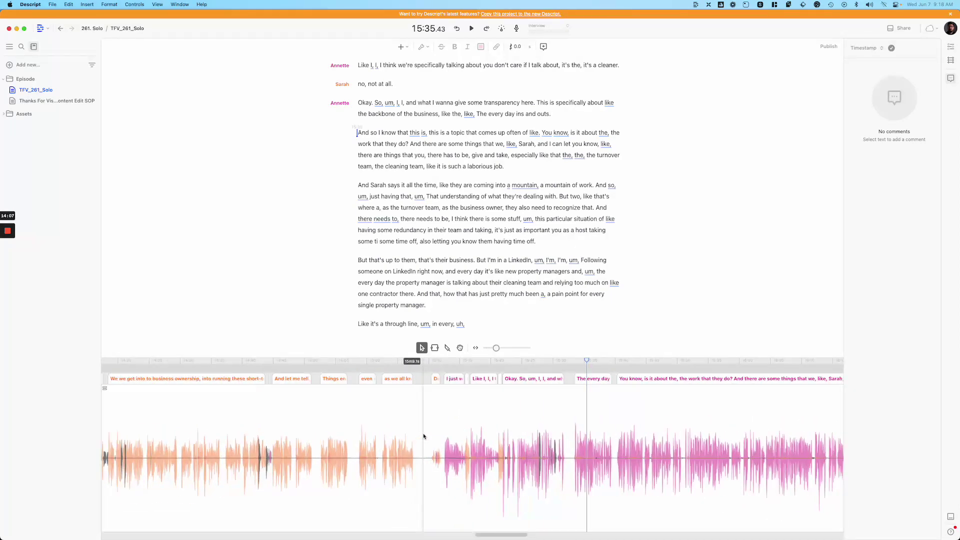
{"action": "scroll", "coordinate": [431, 439], "scroll_direction": "down", "scroll_amount": 1}
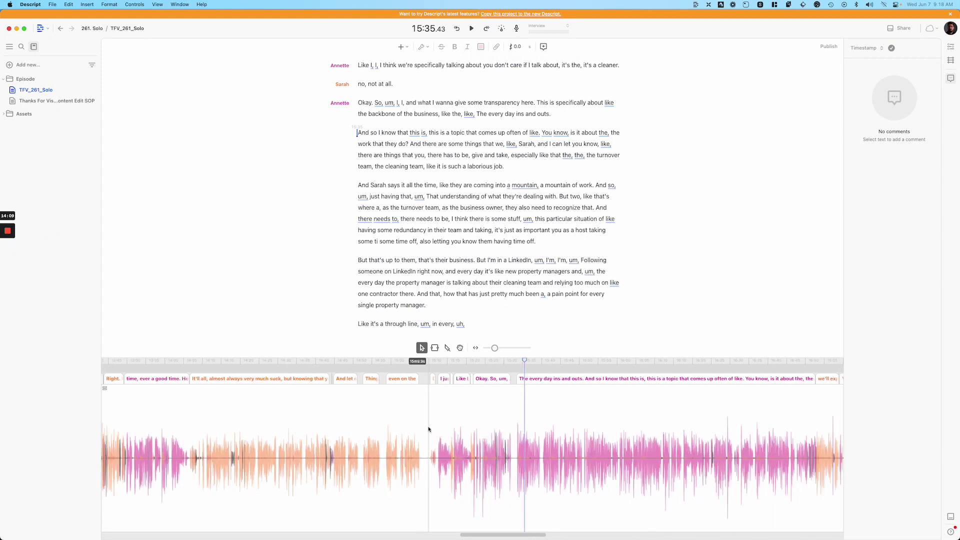
{"action": "left_click", "coordinate": [396, 411]}
{"action": "key", "text": "space"}
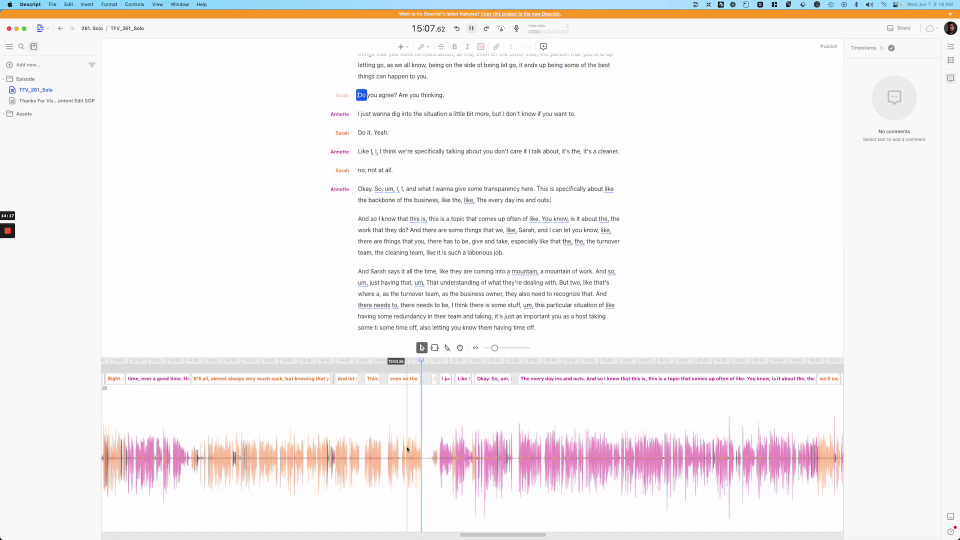
{"action": "scroll", "coordinate": [407, 449], "scroll_direction": "up", "scroll_amount": 5}
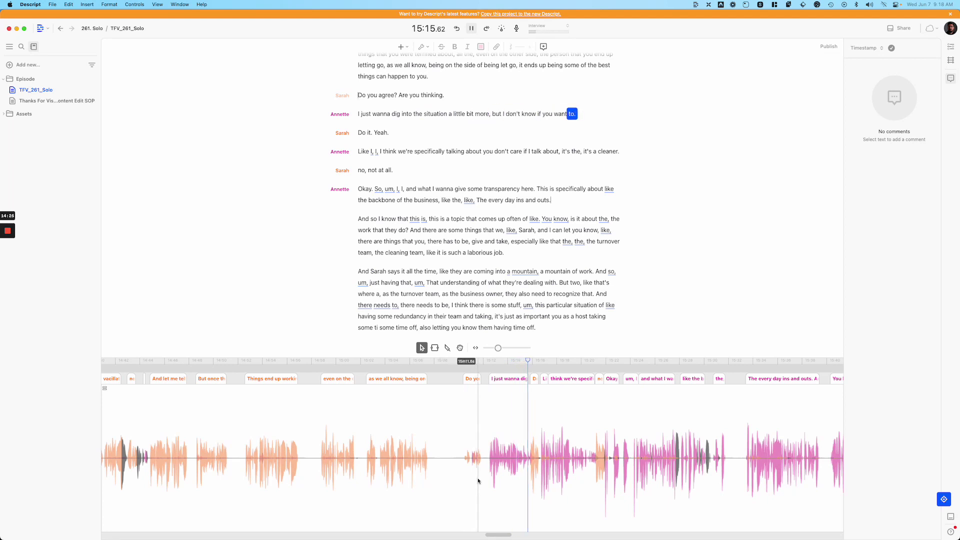
{"action": "scroll", "coordinate": [479, 481], "scroll_direction": "down", "scroll_amount": 2}
{"action": "scroll", "coordinate": [478, 481], "scroll_direction": "up", "scroll_amount": 3}
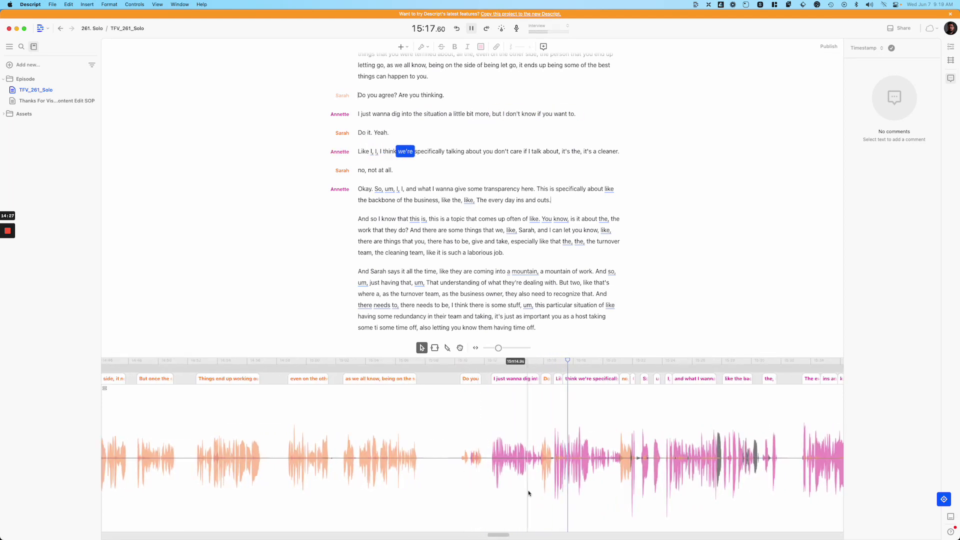
{"action": "key", "text": "space"}
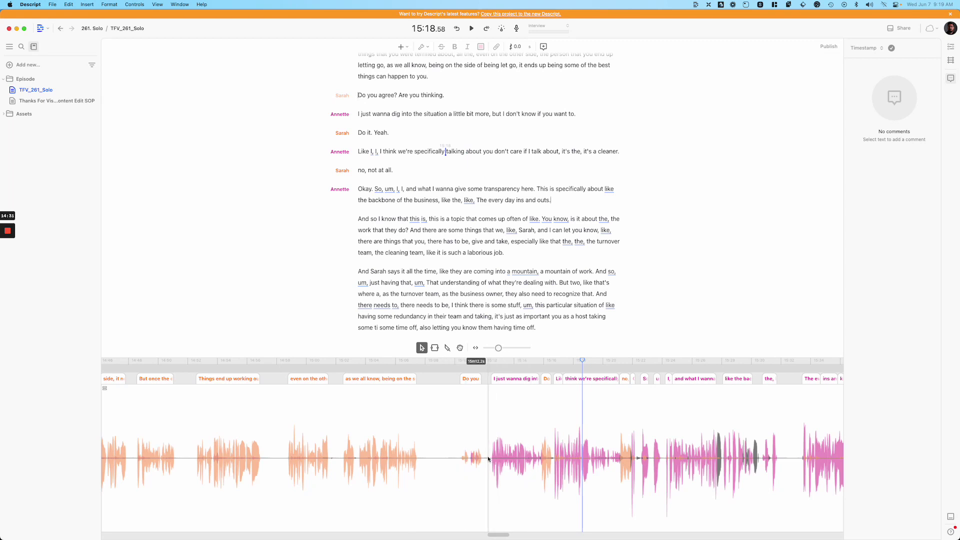
Step: Strike out the line "Do you agree? Are you thinking." before "I just wanna dig into the situation" so its audio is skipped
{"action": "scroll", "coordinate": [483, 459], "scroll_direction": "up", "scroll_amount": 2}
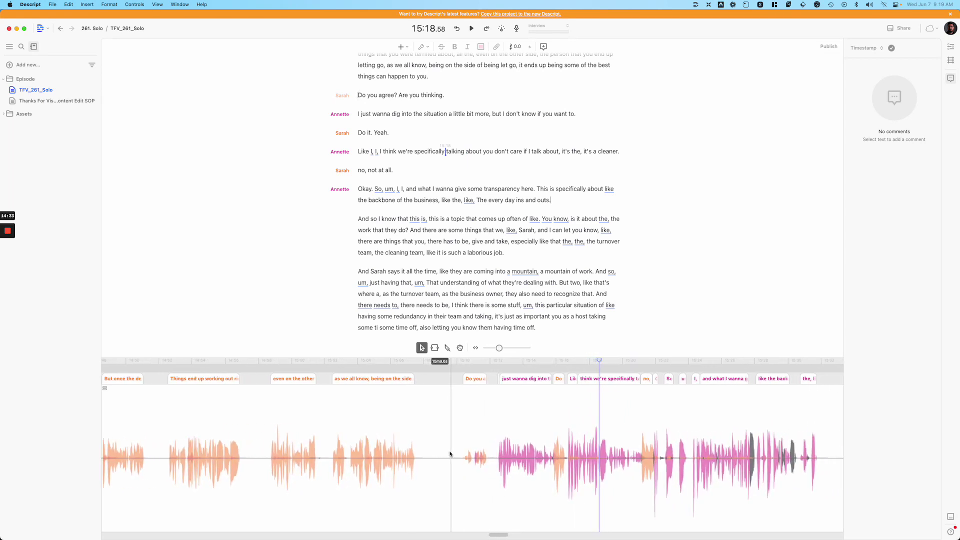
{"action": "scroll", "coordinate": [447, 201], "scroll_direction": "up", "scroll_amount": 2}
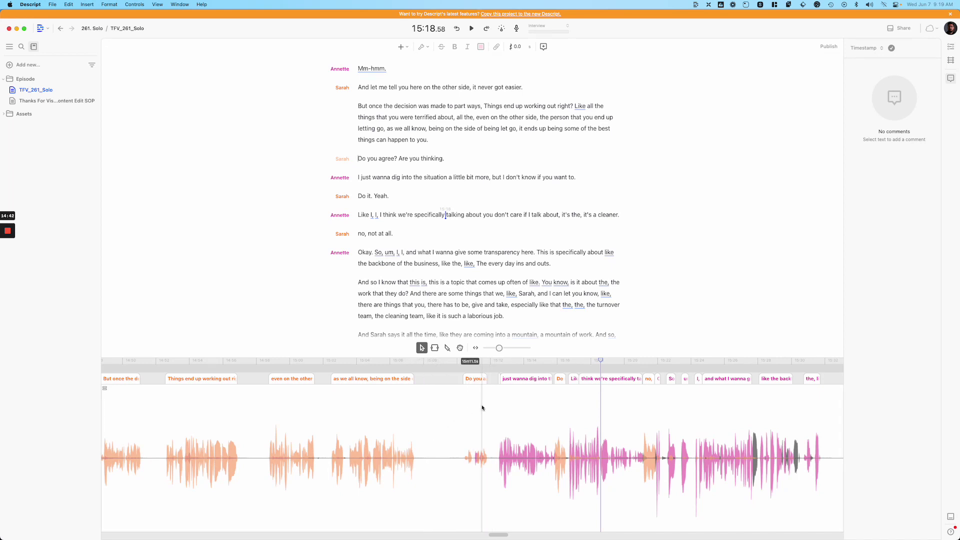
{"action": "left_click", "coordinate": [498, 407]}
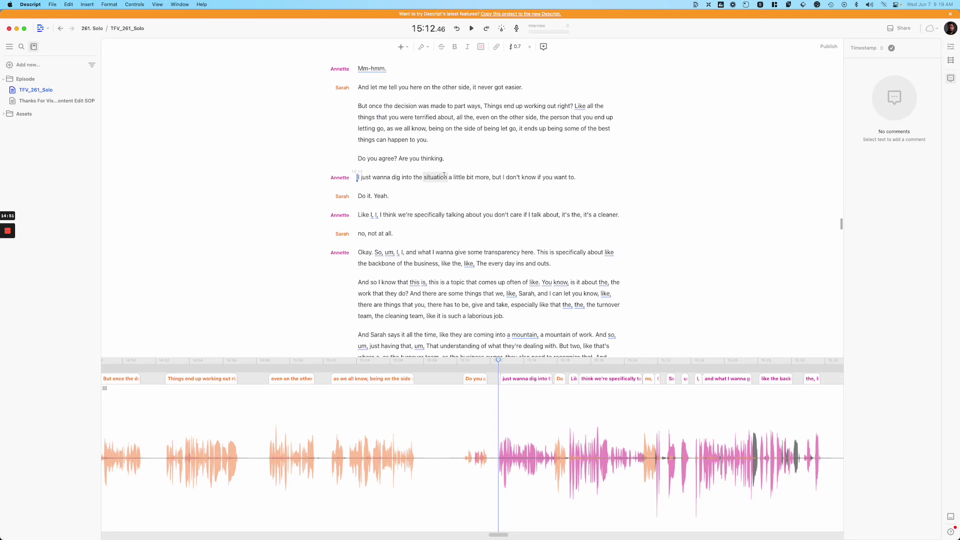
{"action": "left_click_drag", "start_coordinate": [444, 158], "coordinate": [354, 161]}
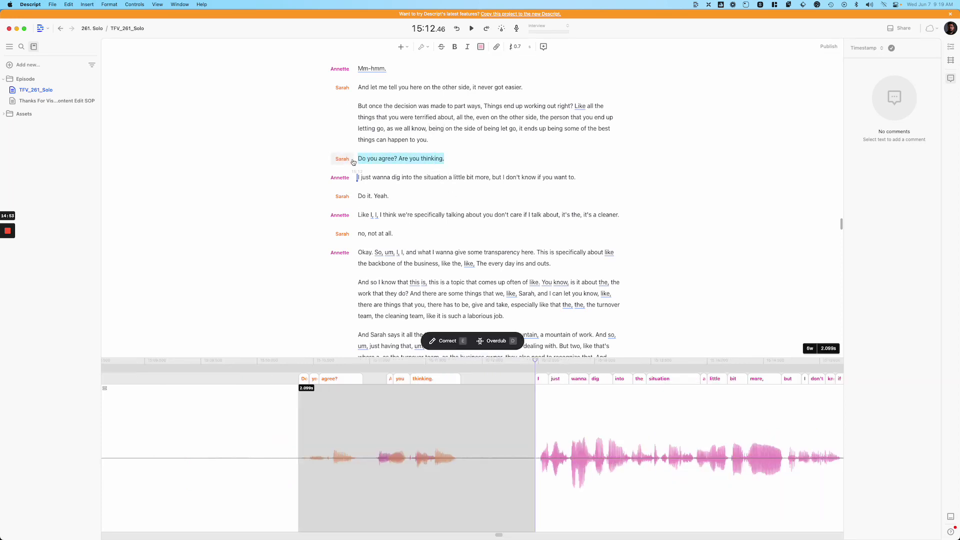
{"action": "key", "text": "super+shift+i"}
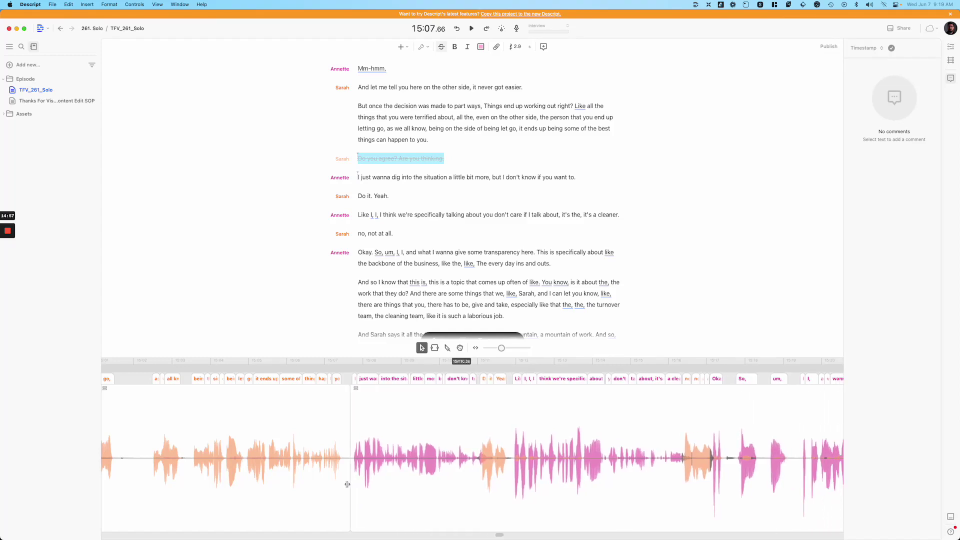
Step: Tighten the gap before "I just wanna dig into the situation" and insert a new line reading "AD MARKER" above it
{"action": "left_click_drag", "start_coordinate": [347, 484], "coordinate": [344, 483]}
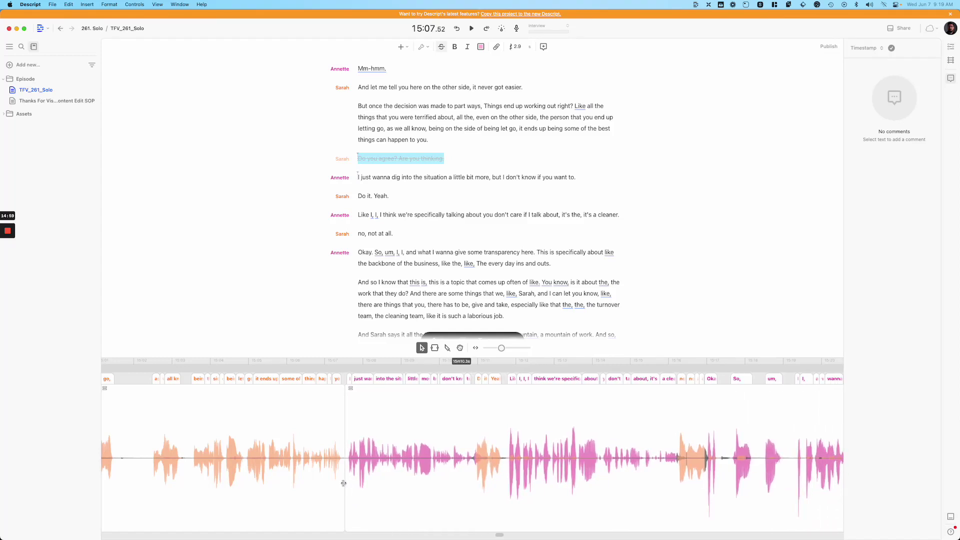
{"action": "left_click", "coordinate": [343, 483]}
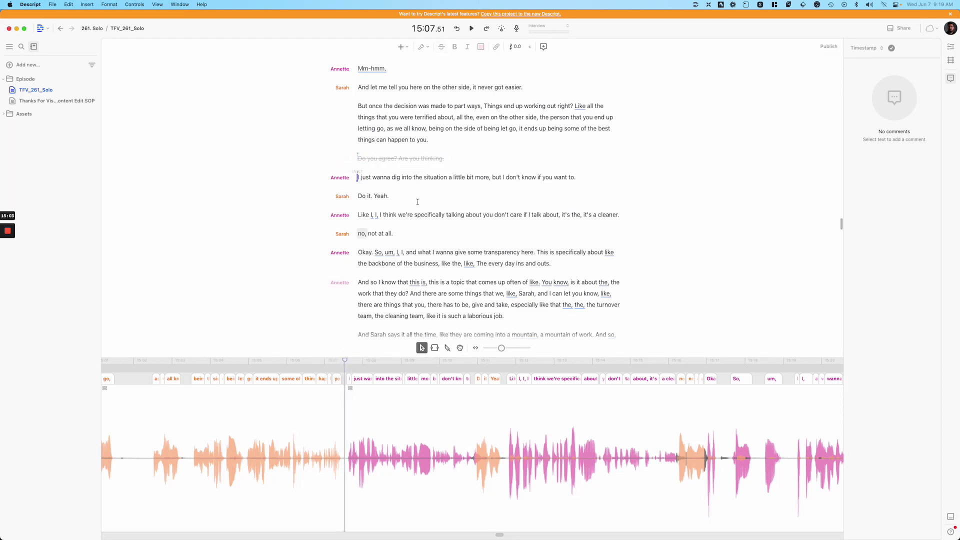
{"action": "key", "text": "Return"}
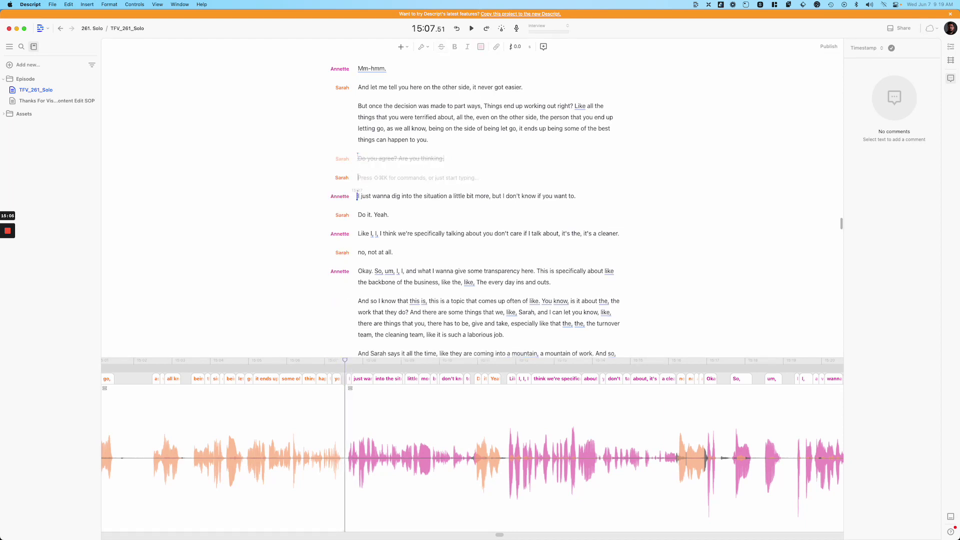
{"action": "left_click", "coordinate": [358, 178]}
{"action": "type", "text": "A"}
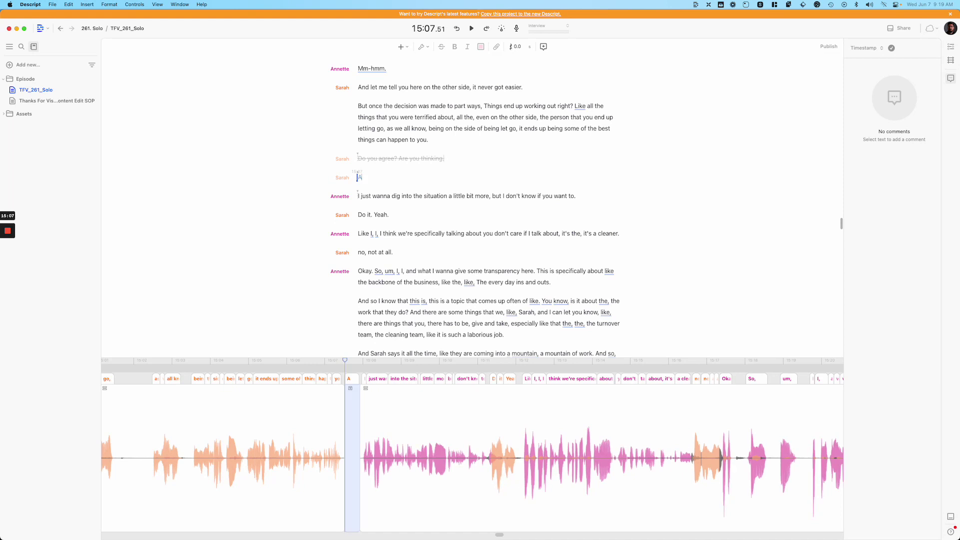
{"action": "type", "text": "D MARKER"}
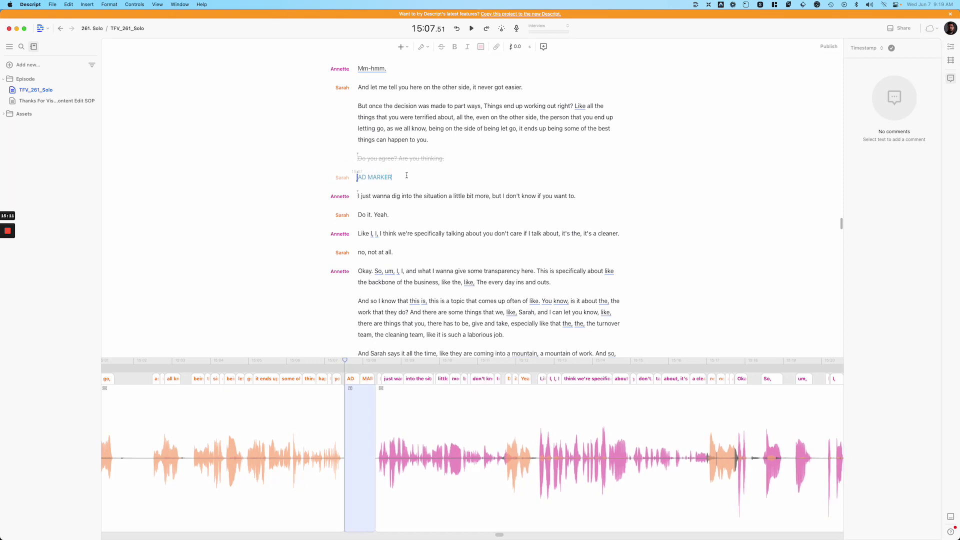
Step: Format the "AD MARKER" line as bold text with a pink highlight
{"action": "left_click_drag", "start_coordinate": [405, 176], "coordinate": [349, 175]}
{"action": "left_click", "coordinate": [455, 47]}
{"action": "left_click", "coordinate": [481, 46]}
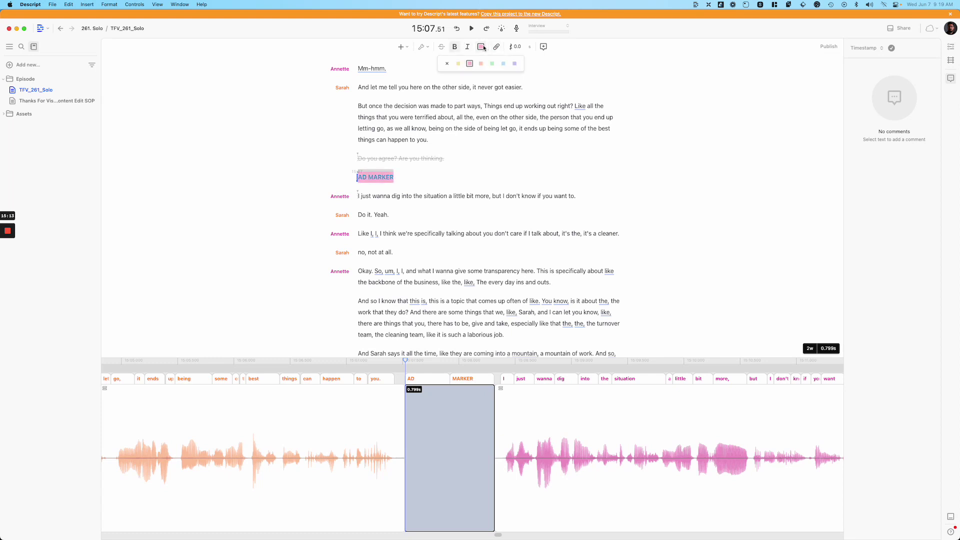
Step: Post the comment "AD BREAK" on the "AD MARKER" line
{"action": "left_click", "coordinate": [544, 46]}
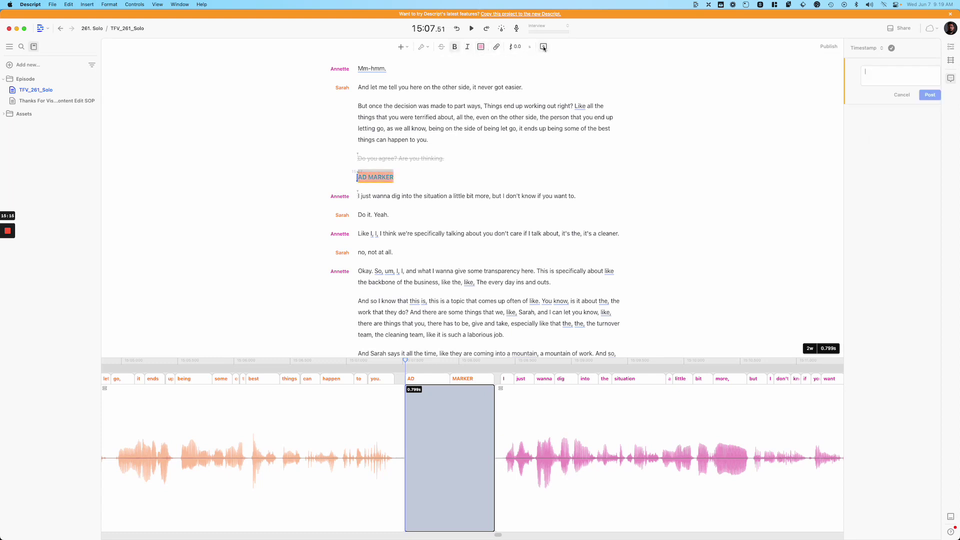
{"action": "type", "text": "AD BREAK"}
{"action": "left_click", "coordinate": [930, 97]}
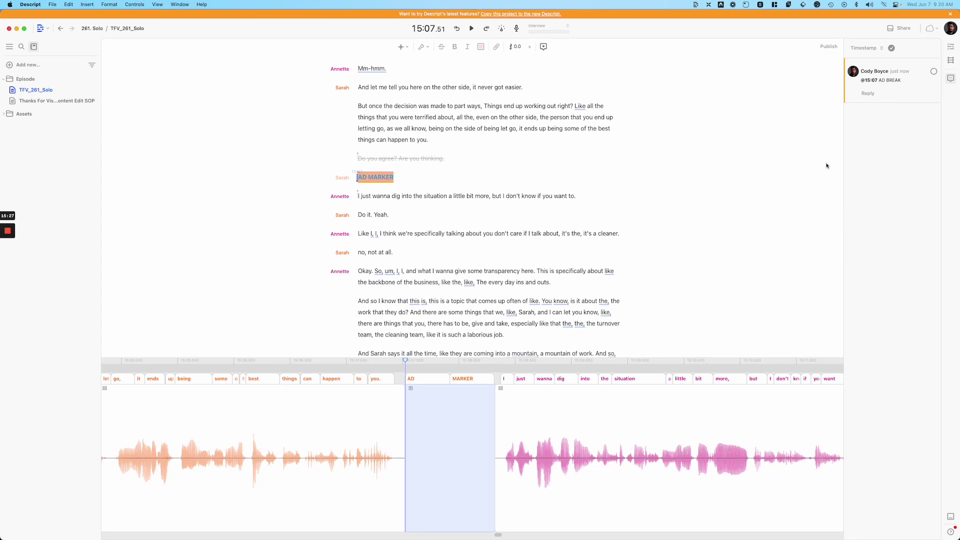
Step: Move the playhead to the very start of the episode, at the Intro line "Hello, welcome back"
{"action": "key", "text": "Down"}
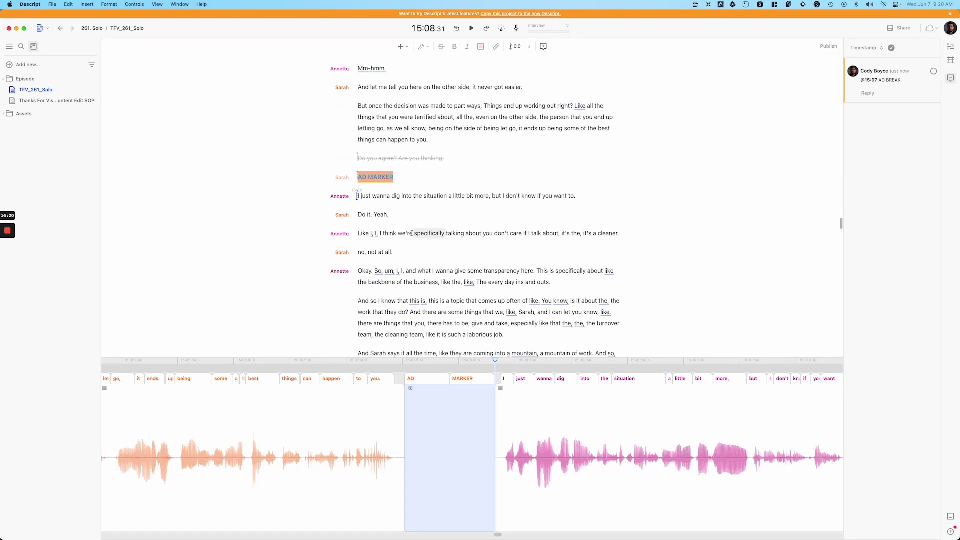
{"action": "scroll", "coordinate": [459, 475], "scroll_direction": "down", "scroll_amount": 2}
{"action": "scroll", "coordinate": [459, 475], "scroll_direction": "down", "scroll_amount": 5}
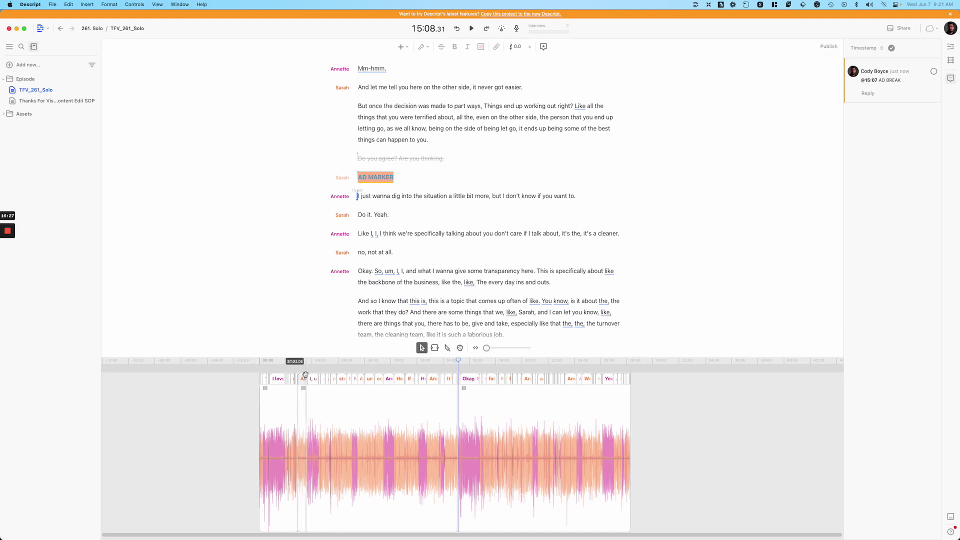
{"action": "left_click", "coordinate": [256, 367]}
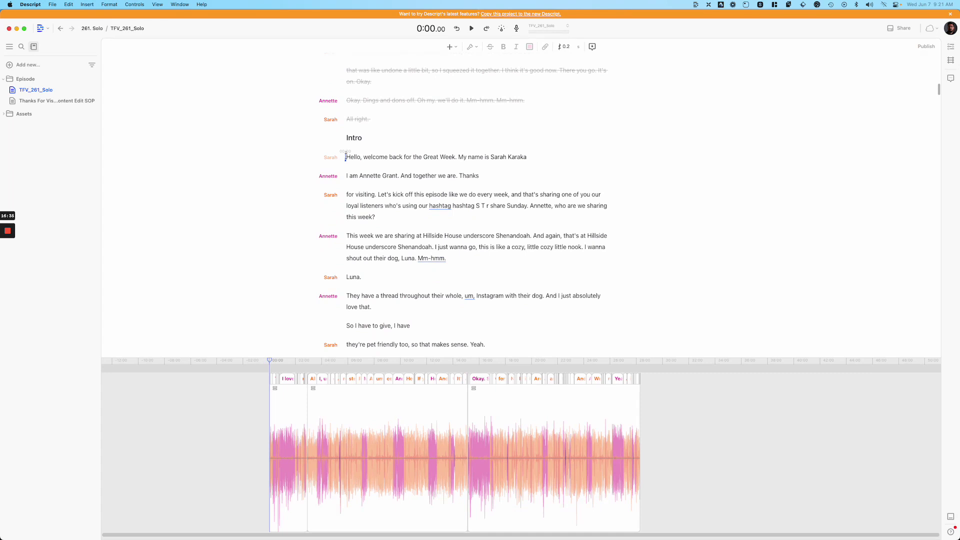
{"action": "key", "text": "super+equal"}
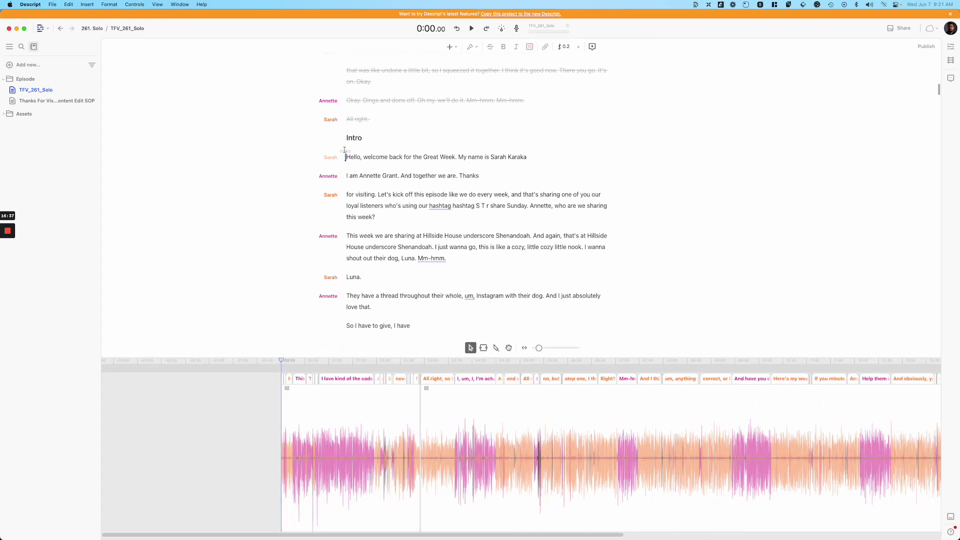